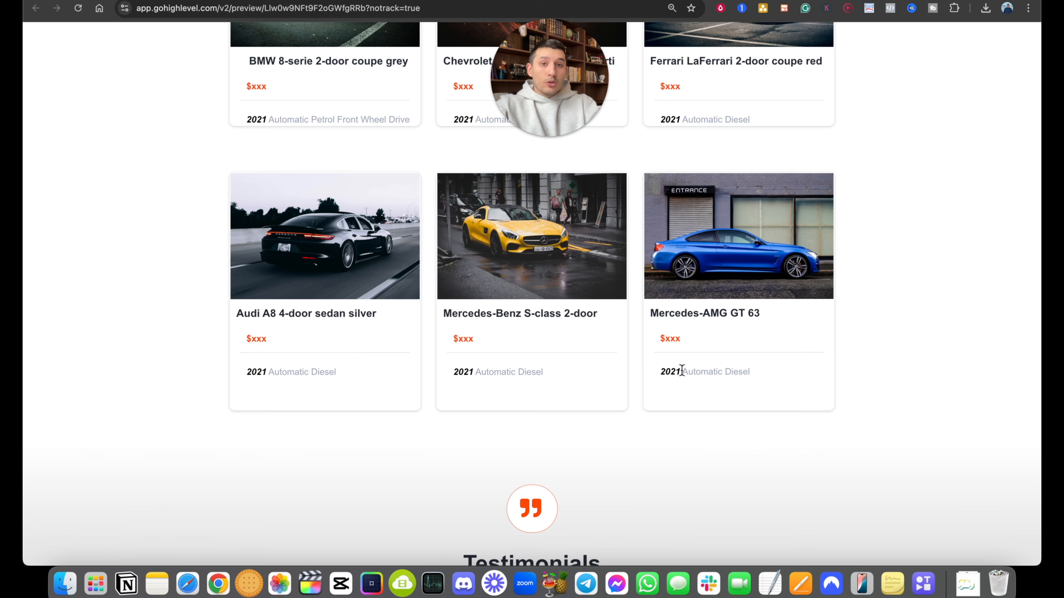
Step: Examine the car dealership website preview and the Image Carousel heading in the website hacks document
scroll(737, 308, "up", 15)
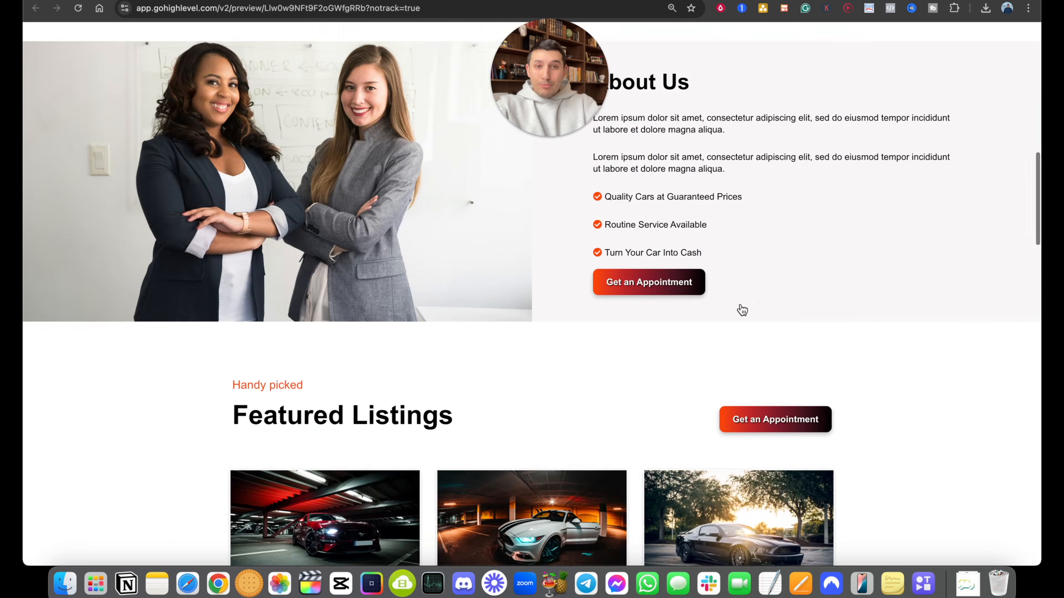
scroll(740, 304, "down", 10)
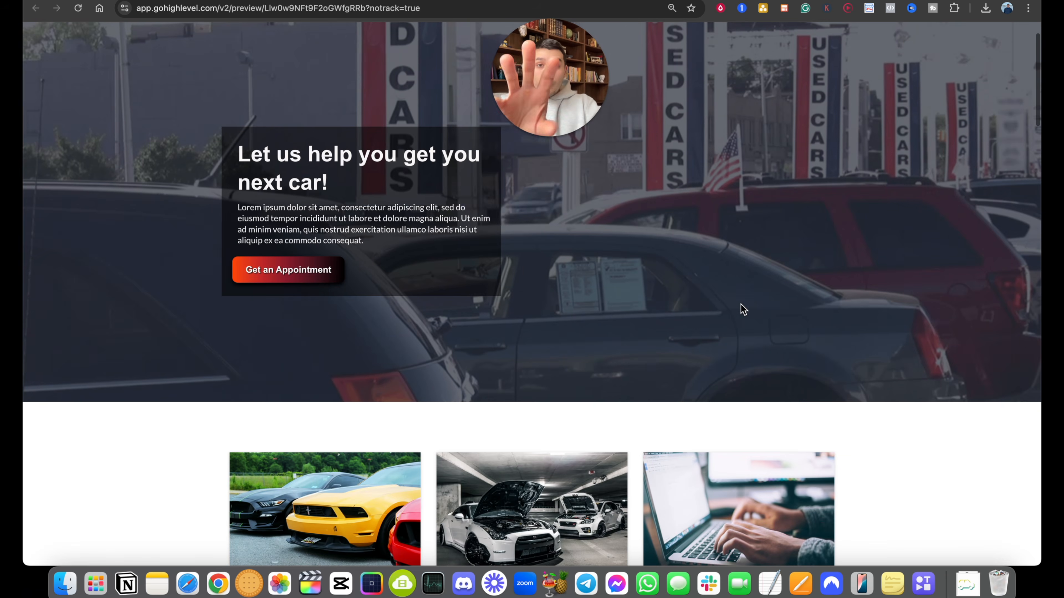
scroll(741, 306, "down", 10)
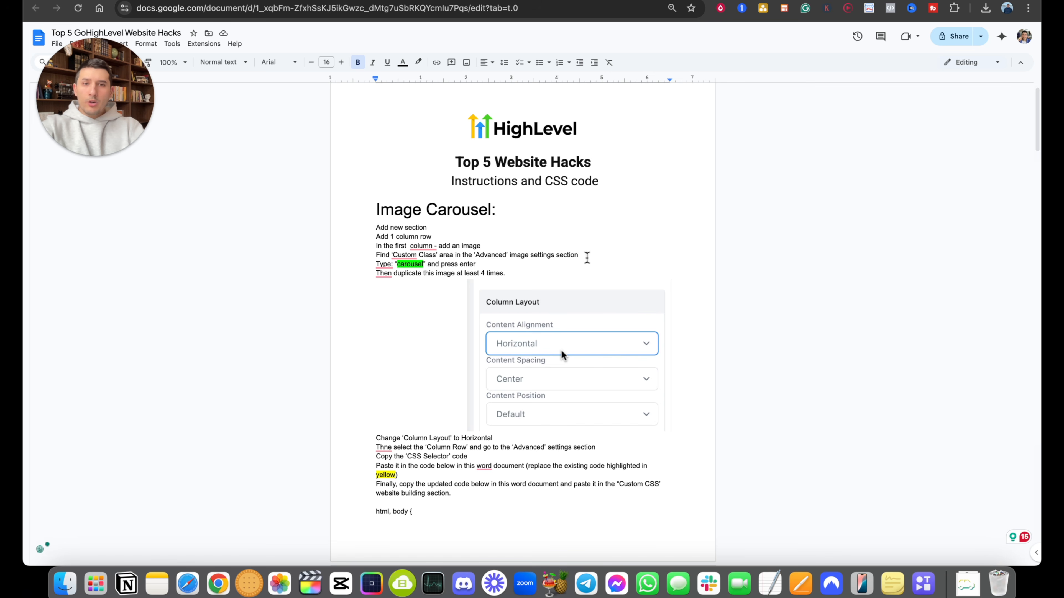
left_click_drag(375, 209, 546, 211)
left_click(492, 209)
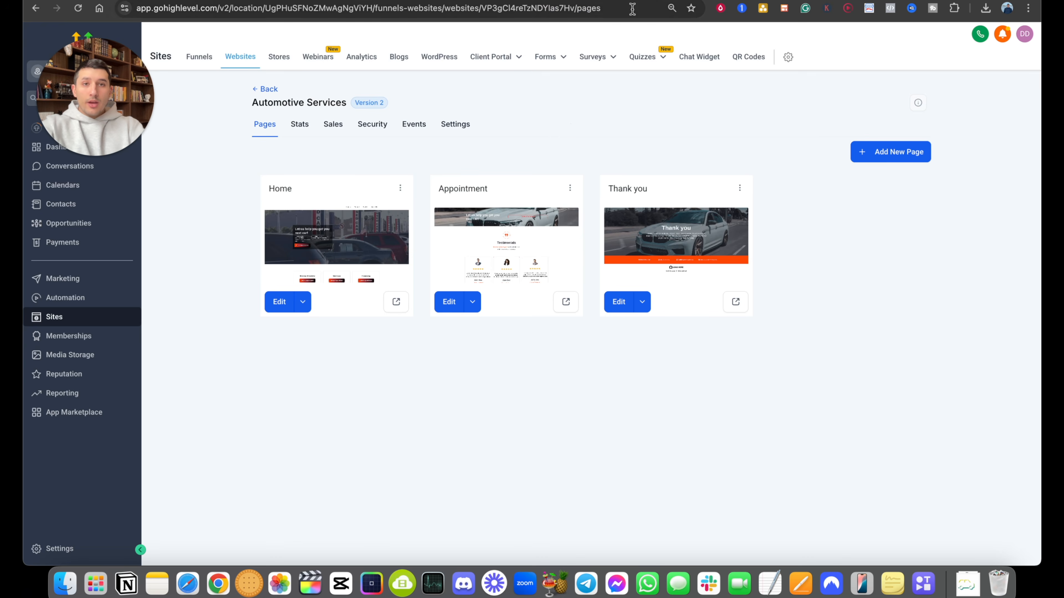
Step: Start a new website from templates and filter the template library to the Automotive category
left_click(262, 89)
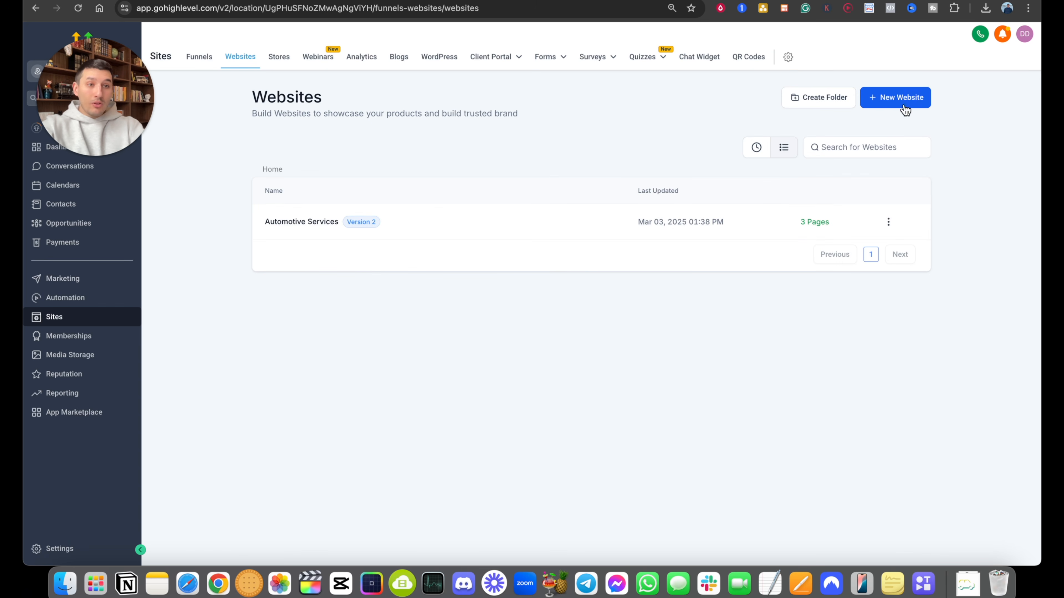
left_click(910, 100)
left_click(637, 253)
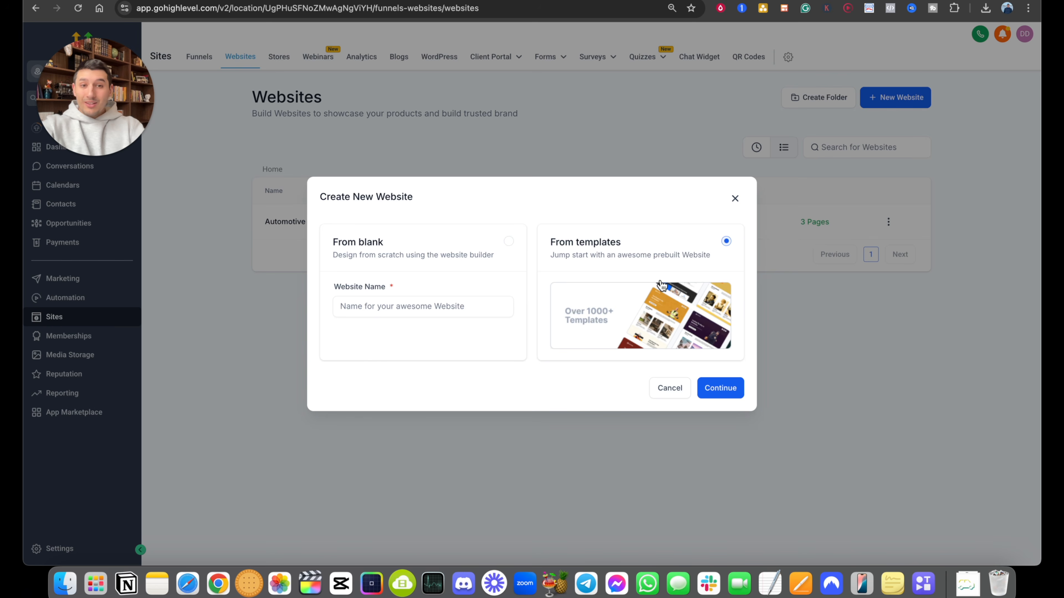
left_click(725, 398)
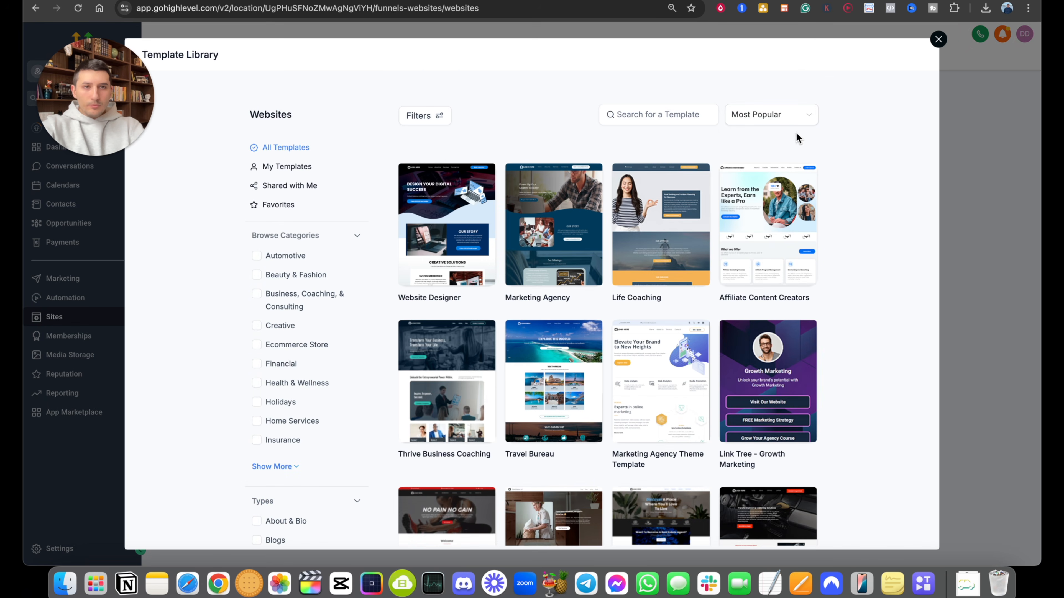
left_click(639, 110)
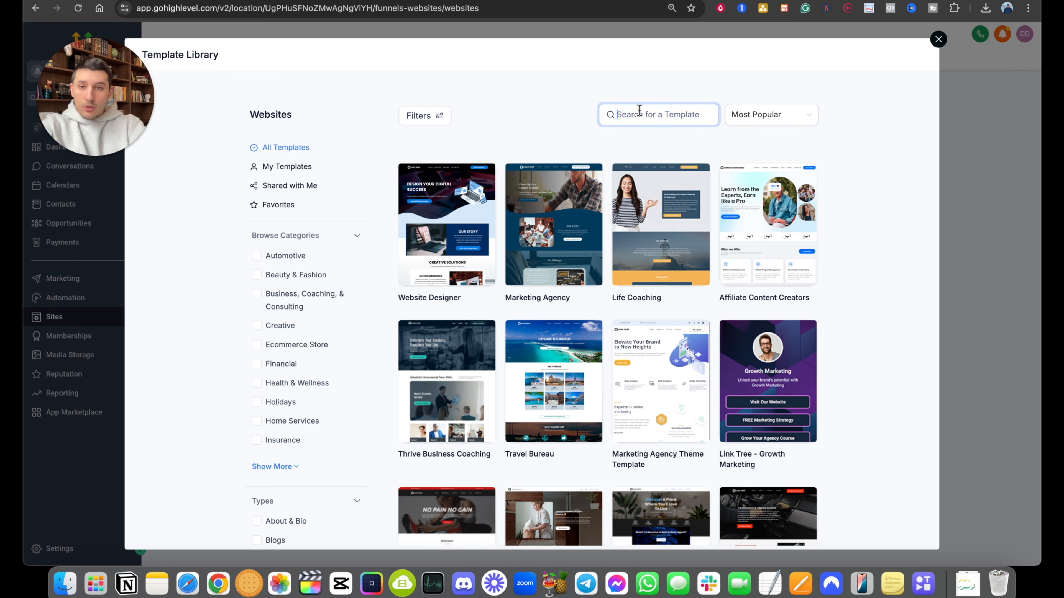
left_click(256, 256)
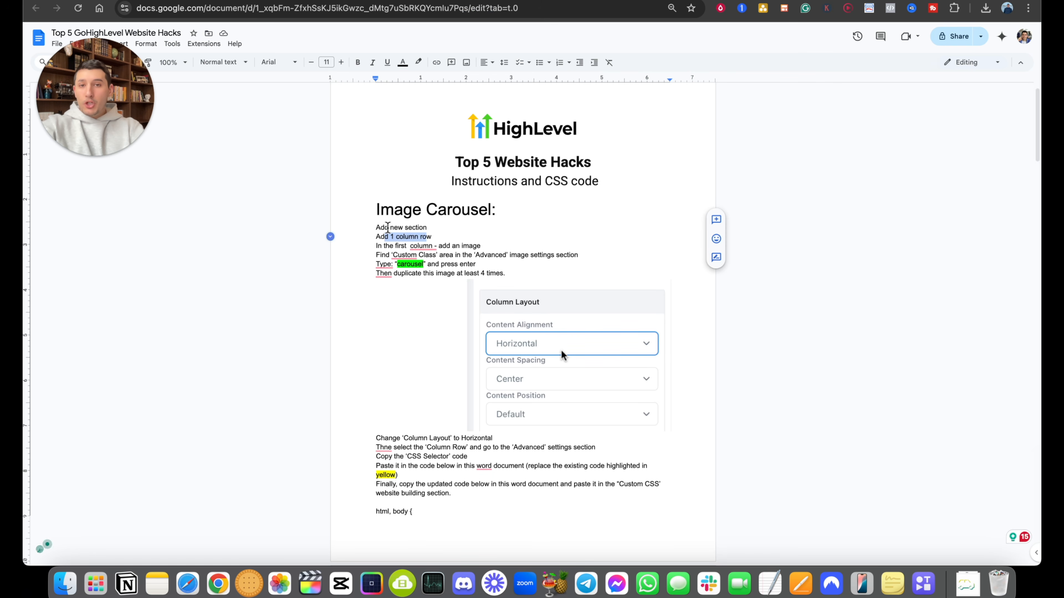
Step: Add a full-width section between the feature list and the Get In Touch section, and place a 1-column row in it
left_click_drag(388, 227, 463, 230)
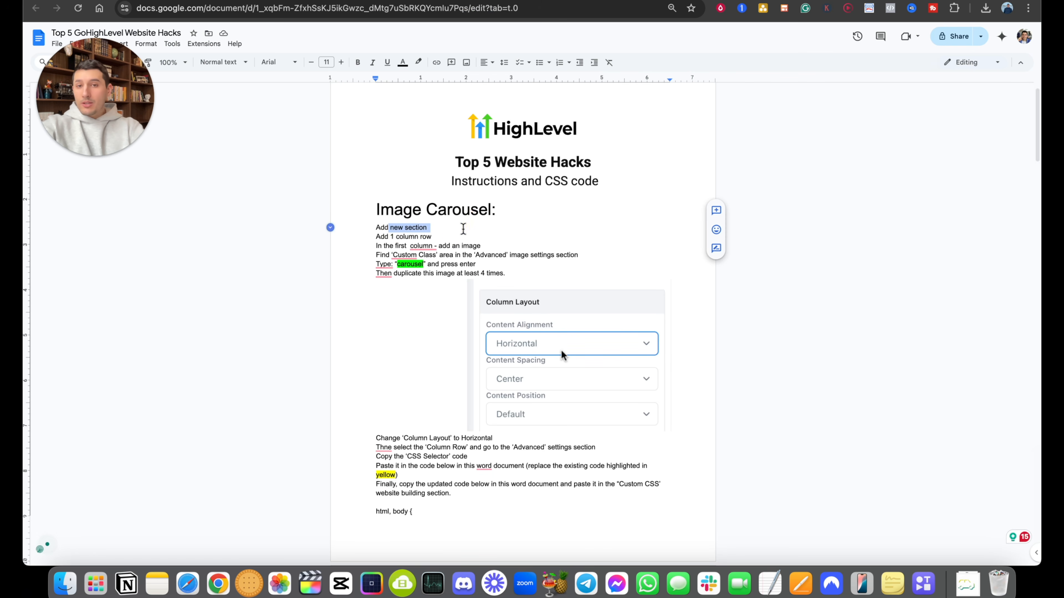
left_click_drag(380, 236, 427, 237)
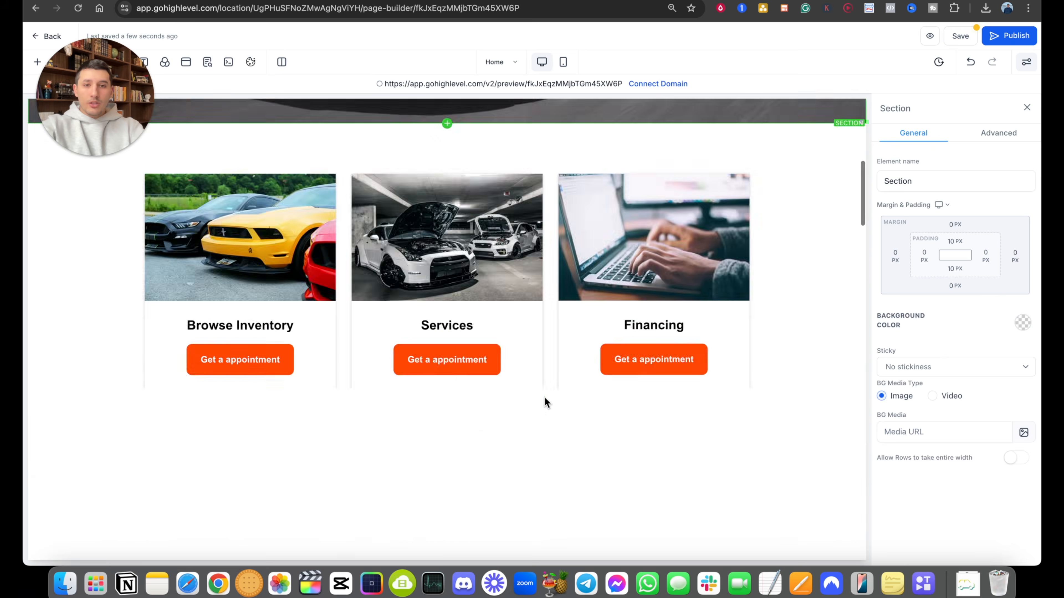
scroll(544, 397, "down", 5)
scroll(544, 402, "down", 10)
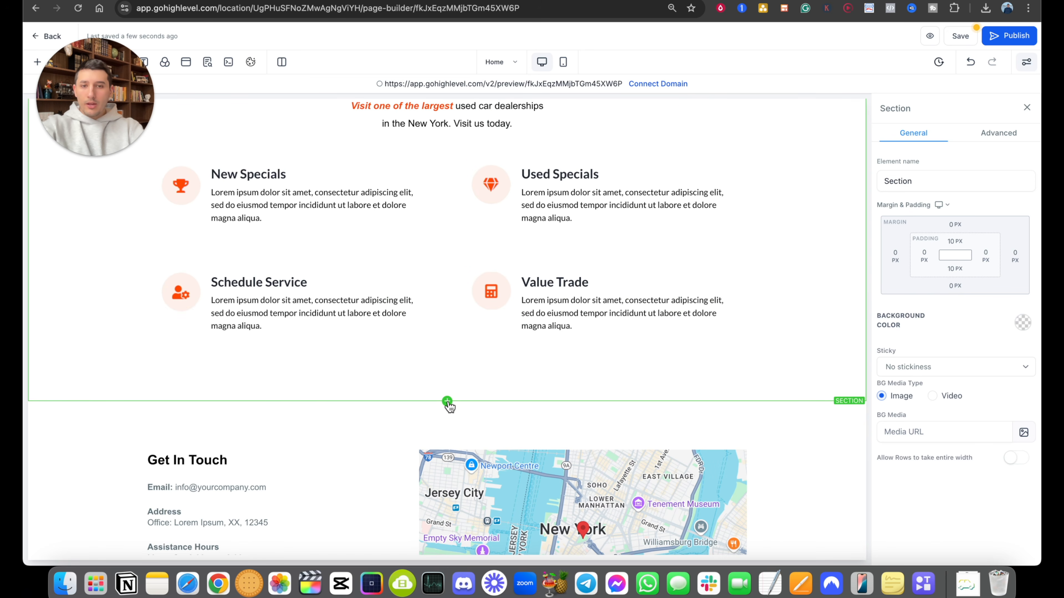
left_click(448, 402)
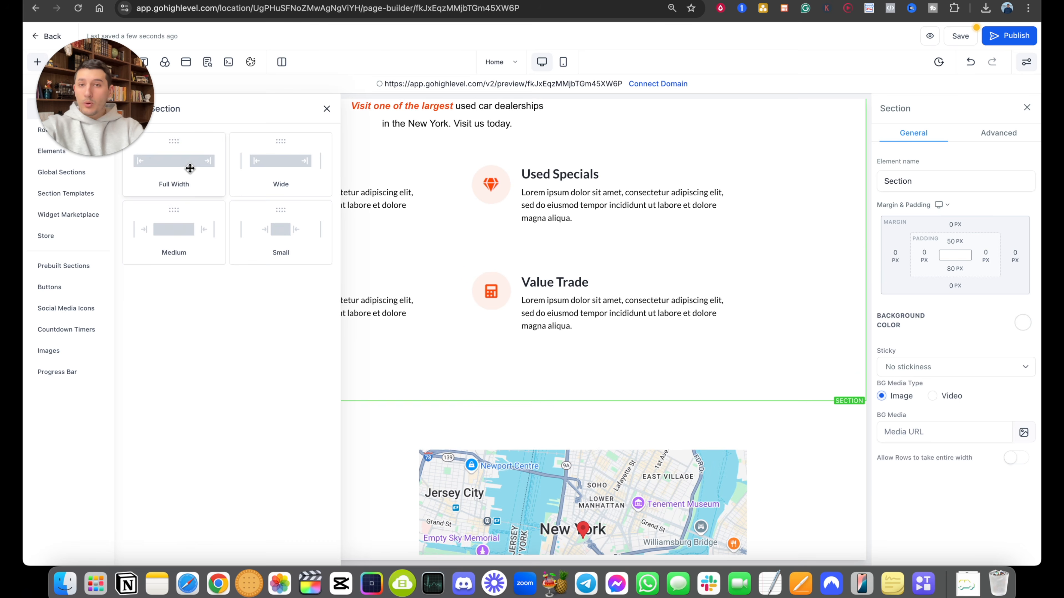
left_click_drag(190, 168, 447, 436)
left_click(449, 443)
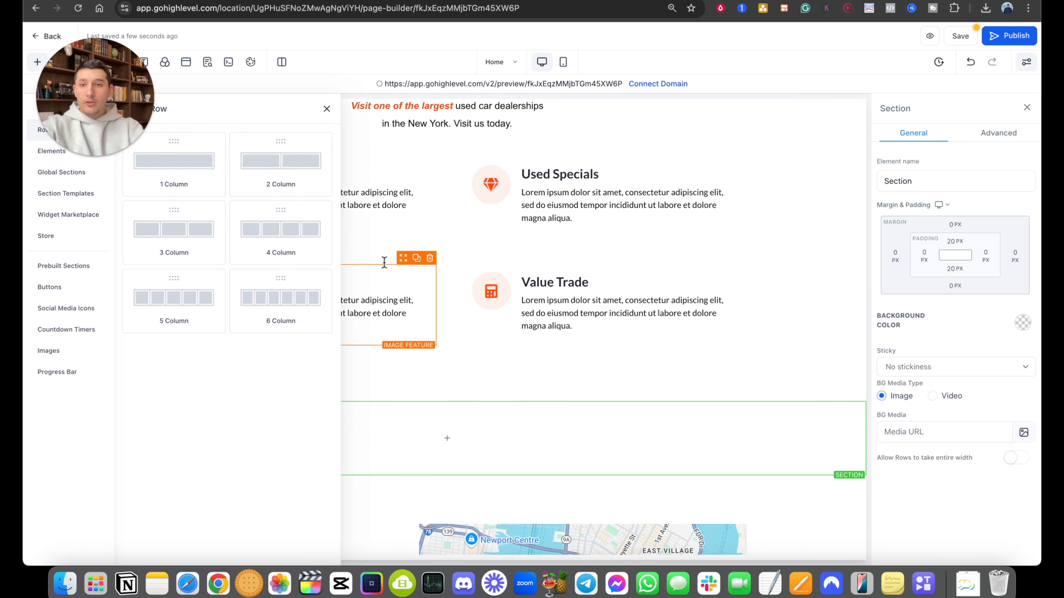
left_click_drag(190, 169, 457, 494)
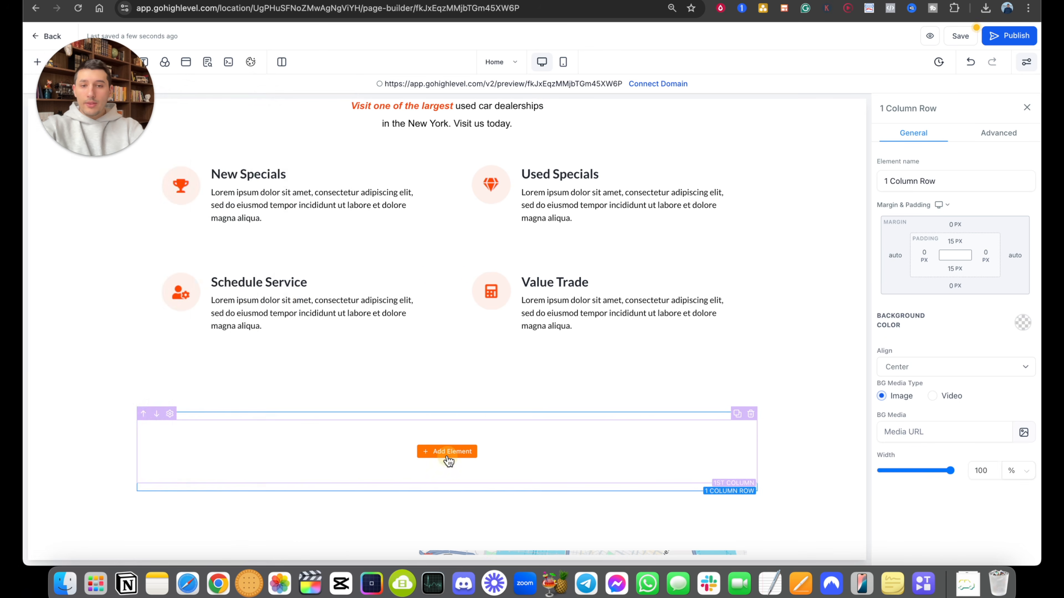
Step: Add an image element to the new row's column and fill it with the TransUnion logo from the media library
left_click(446, 458)
scroll(267, 433, "down", 1)
left_click_drag(320, 502, 431, 495)
scroll(921, 413, "down", 1)
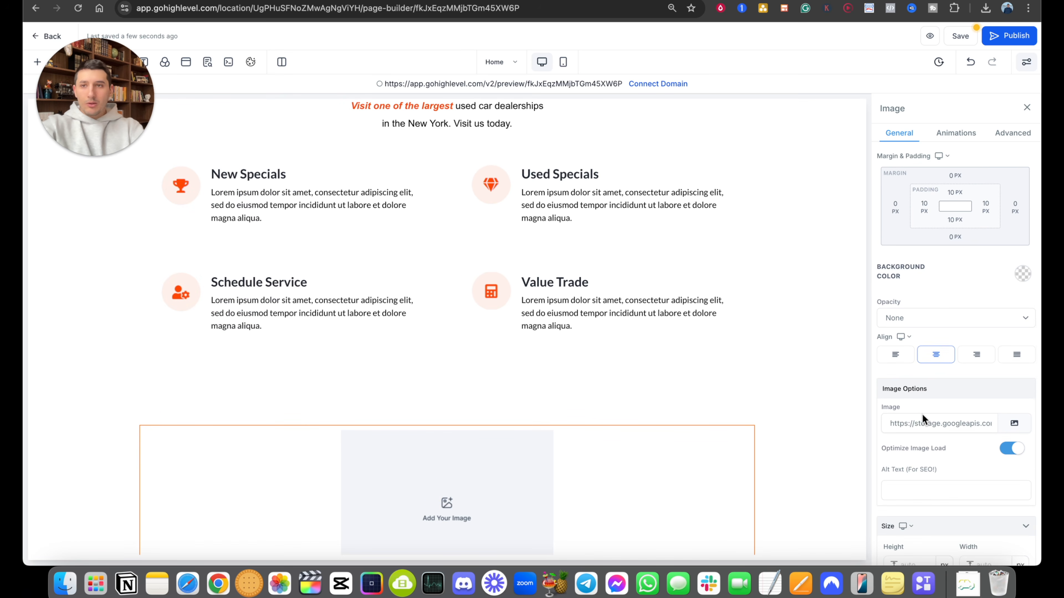
scroll(922, 413, "down", 1)
left_click(1014, 391)
left_click(363, 261)
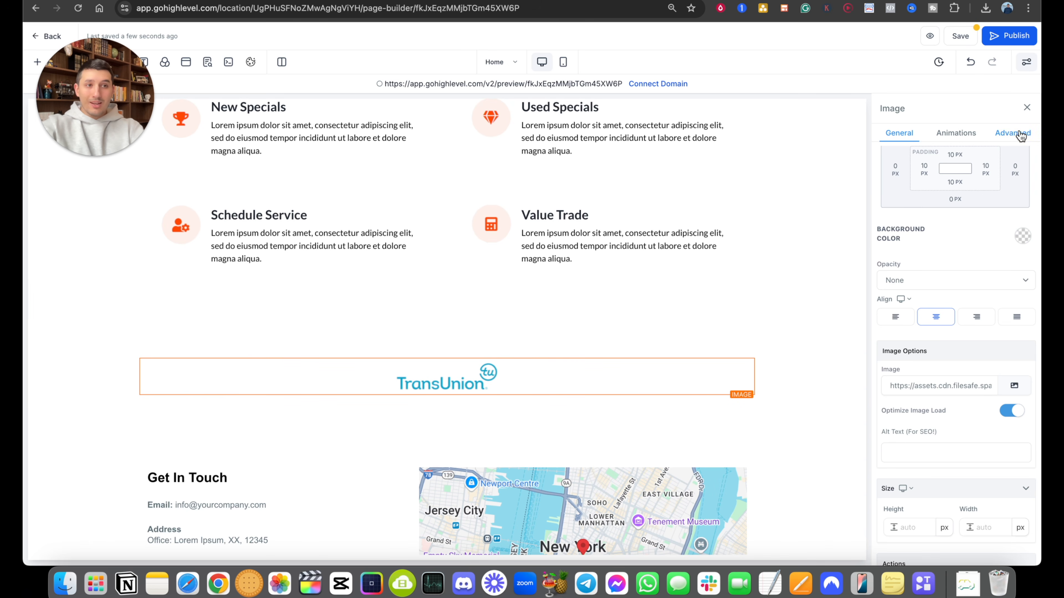
Step: Give the TransUnion image the custom class "carousel" and duplicate the image once
left_click(1020, 133)
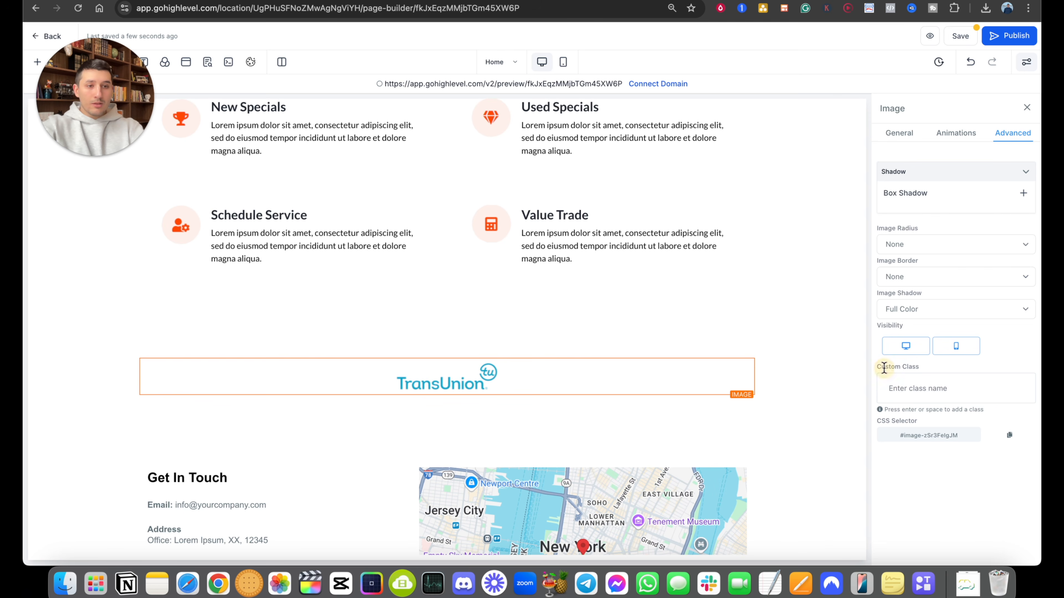
left_click(905, 385)
type("carousel")
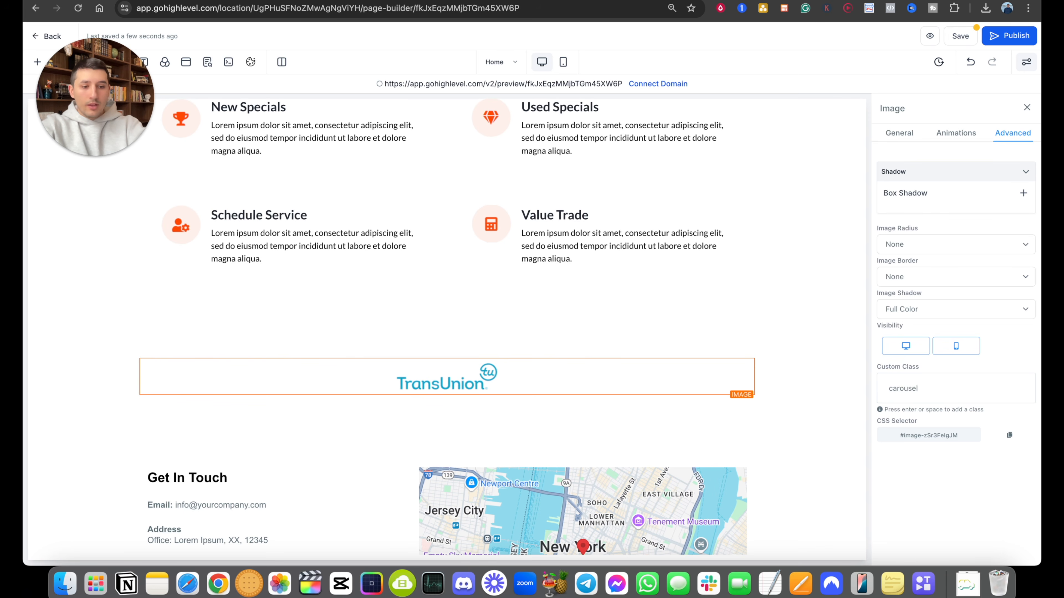
key("Return")
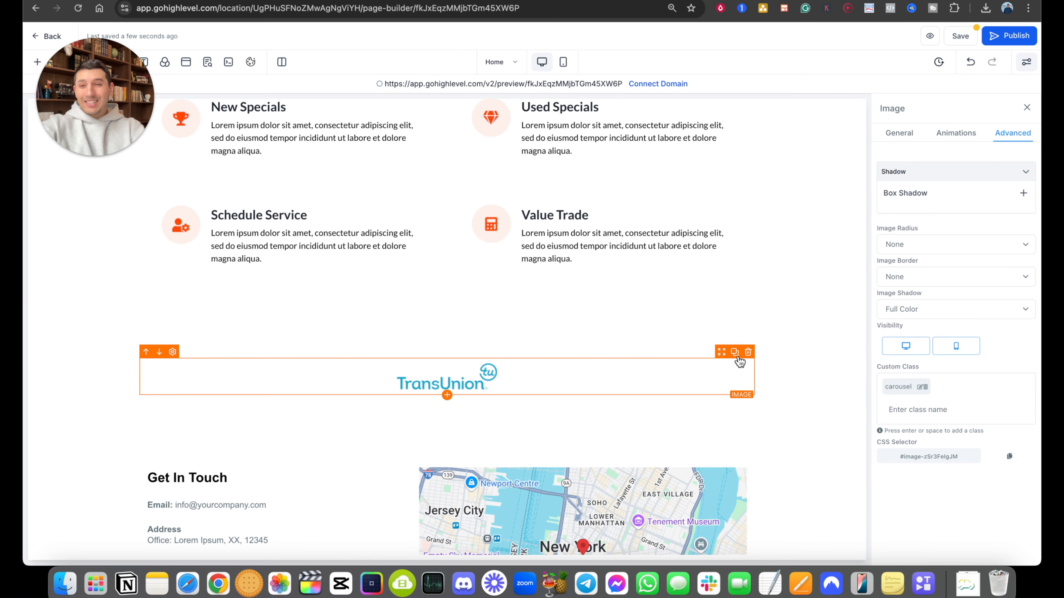
left_click(737, 357)
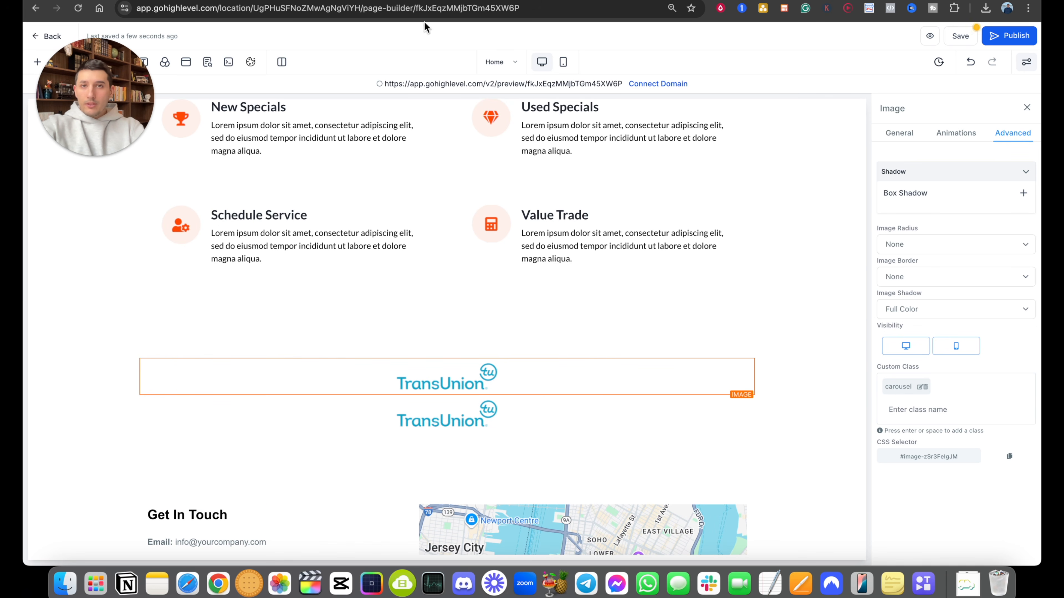
Step: Check the layout instruction in the Google Docs document, and set the logo column's content alignment to Horizontal in the page builder
left_click(424, 1)
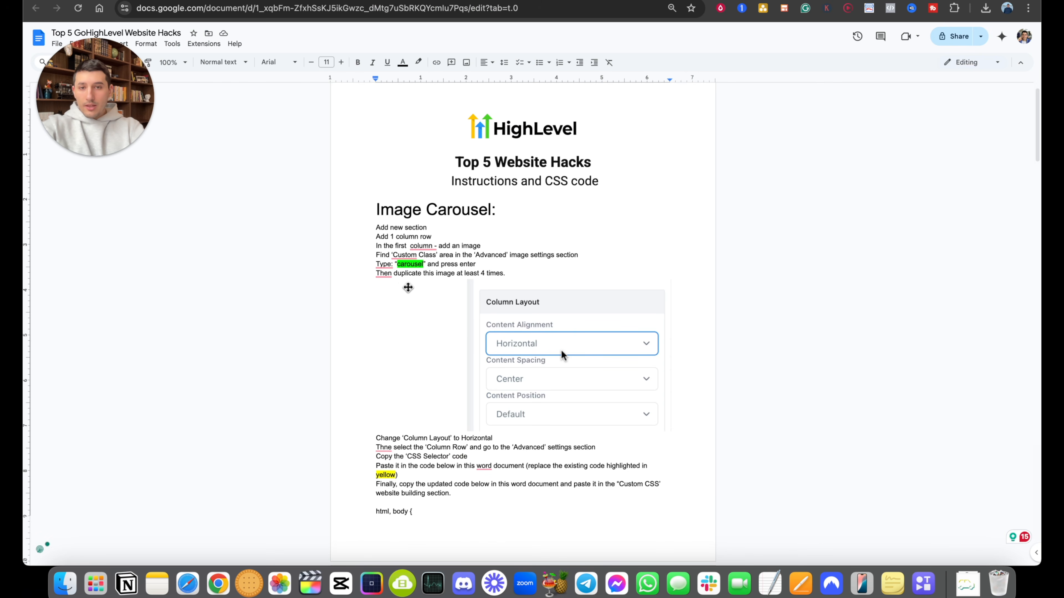
left_click_drag(381, 438, 448, 442)
left_click(475, 438)
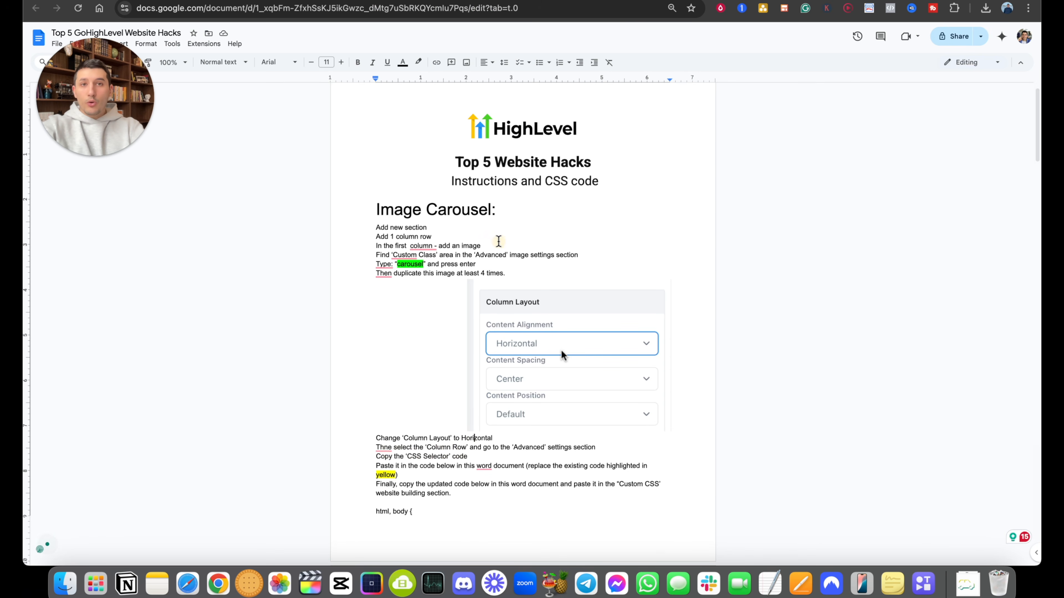
left_click(584, 0)
left_click(483, 360)
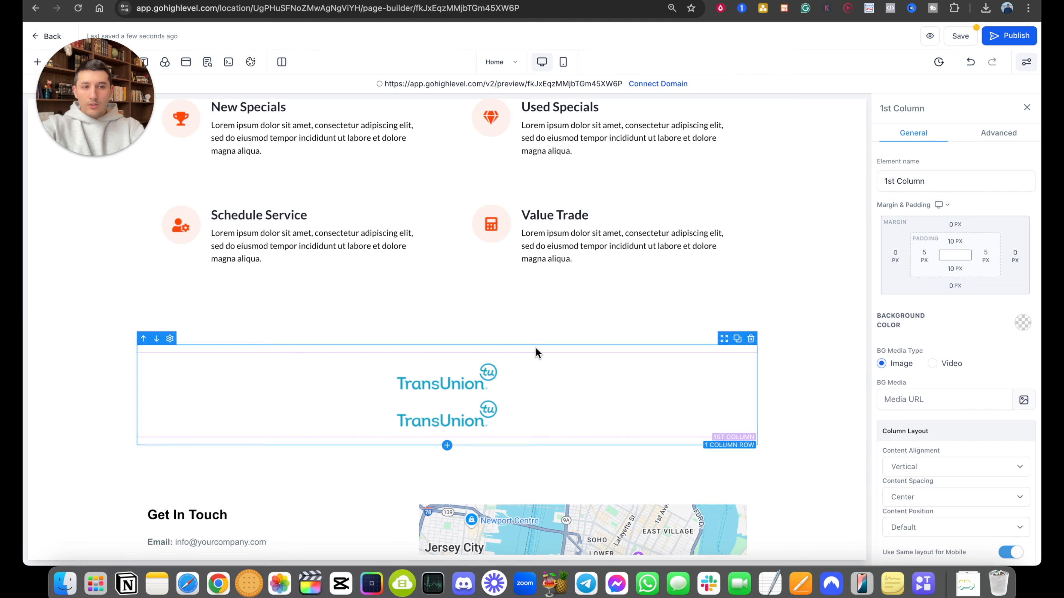
left_click(928, 471)
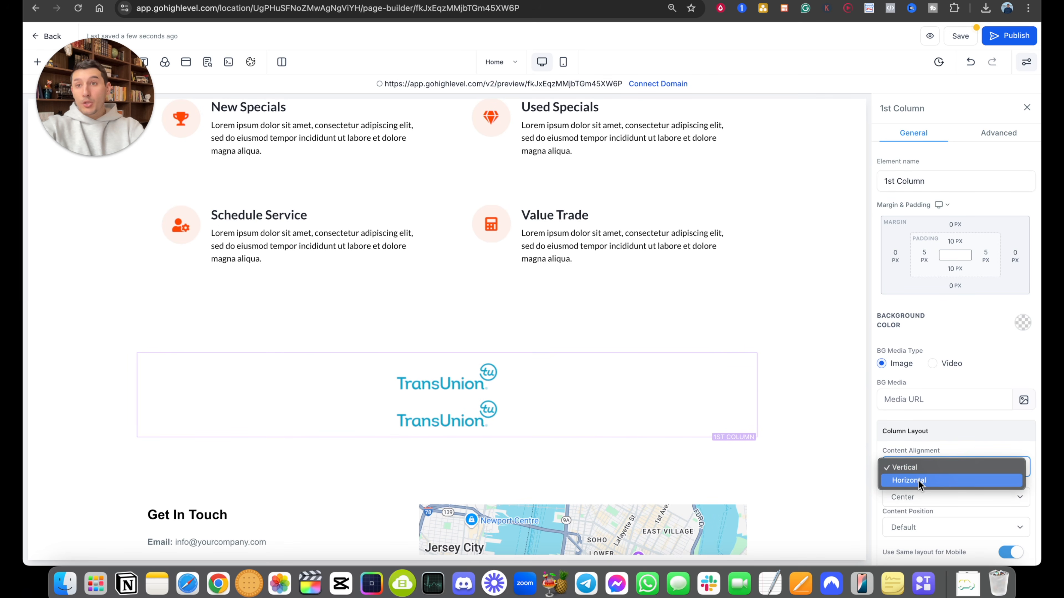
left_click(917, 481)
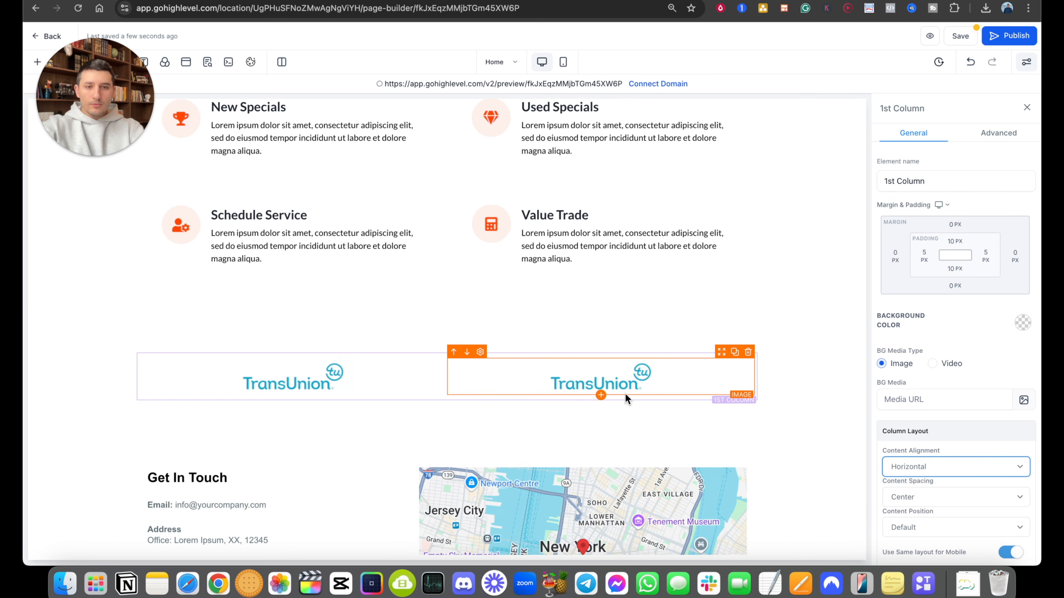
Step: Duplicate the TransUnion image until the column holds six copies side by side
left_click(625, 392)
left_click(734, 352)
left_click(728, 383)
left_click(735, 352)
left_click(734, 352)
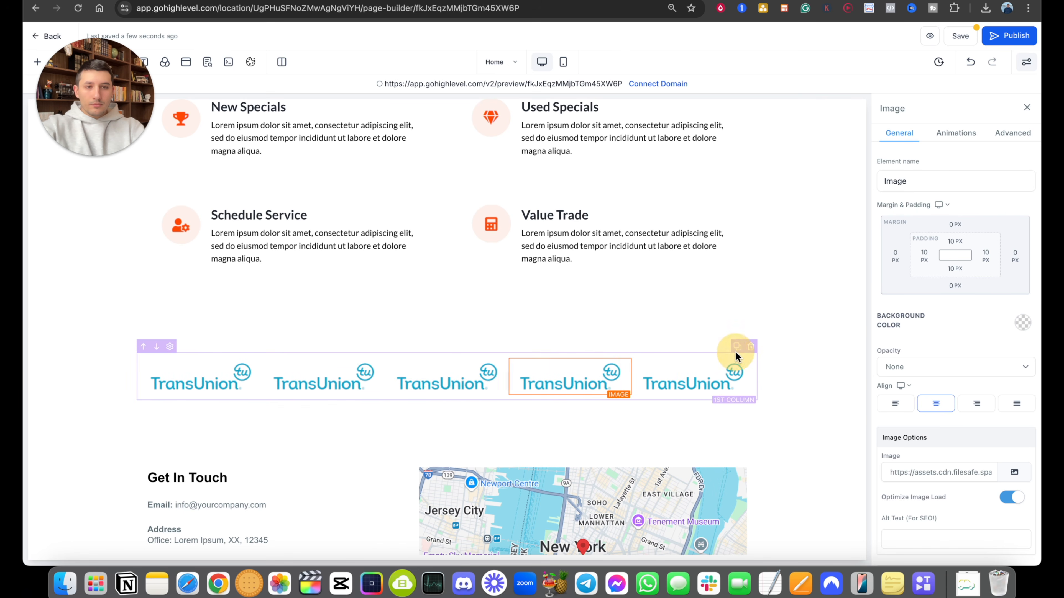
left_click(734, 352)
left_click(766, 373)
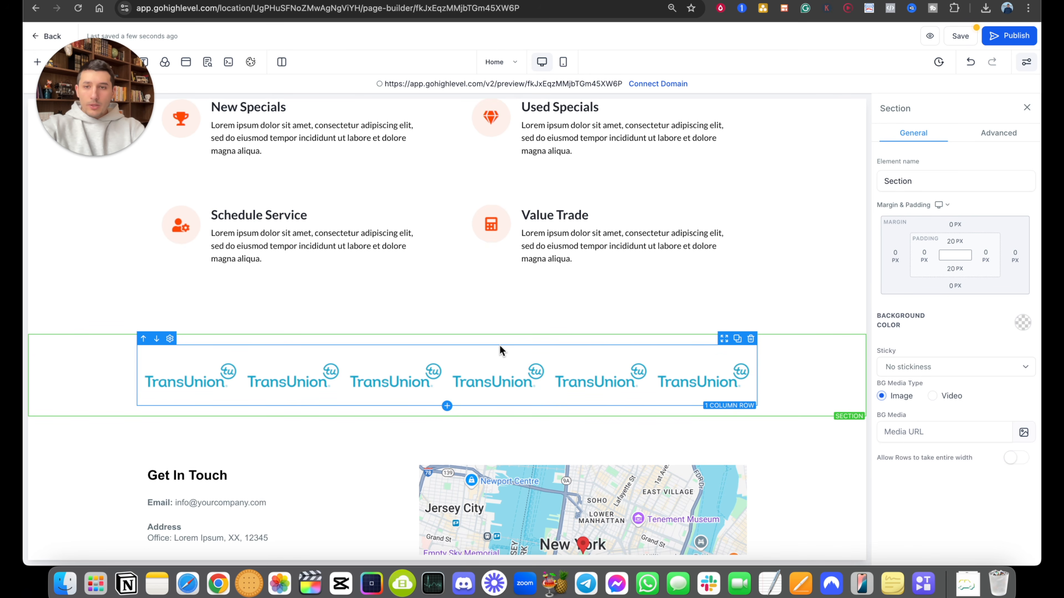
Step: Select the 1 Column Row around the logos and copy its CSS selector from the advanced settings
left_click(286, 348)
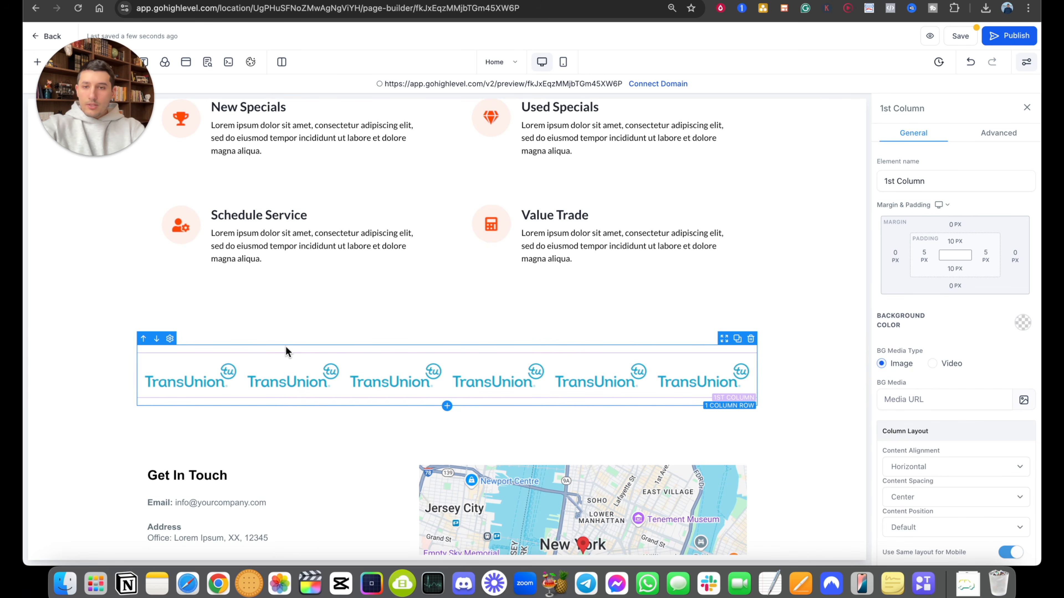
left_click(286, 346)
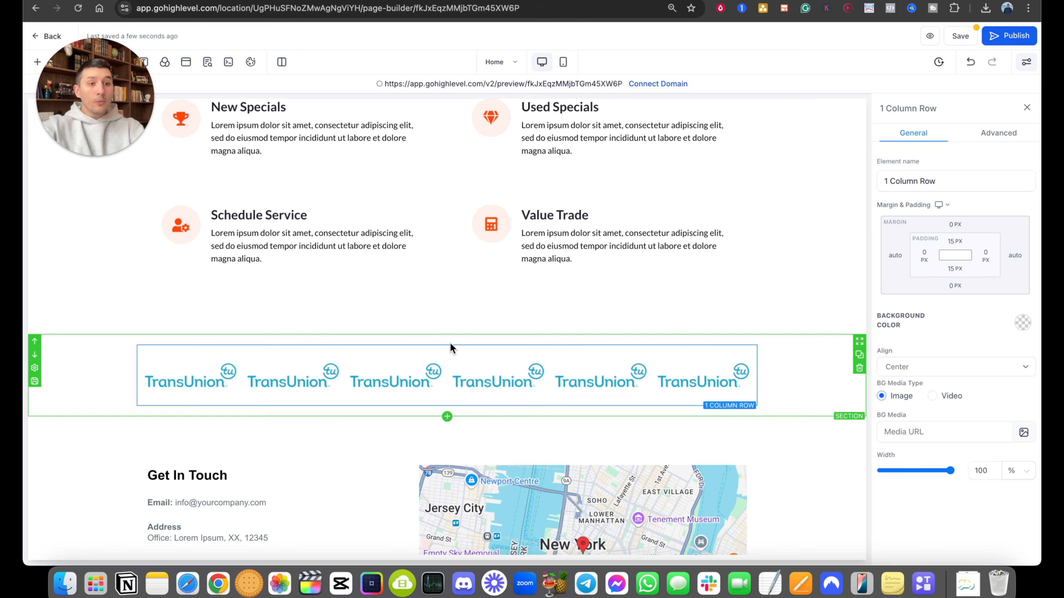
left_click(997, 135)
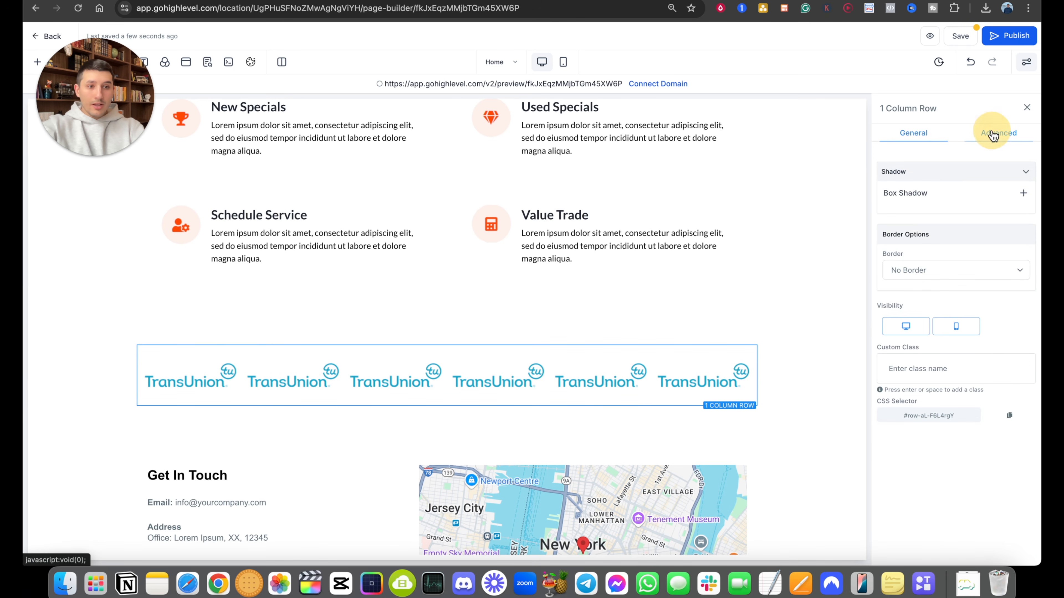
left_click_drag(877, 402, 925, 403)
left_click(925, 402)
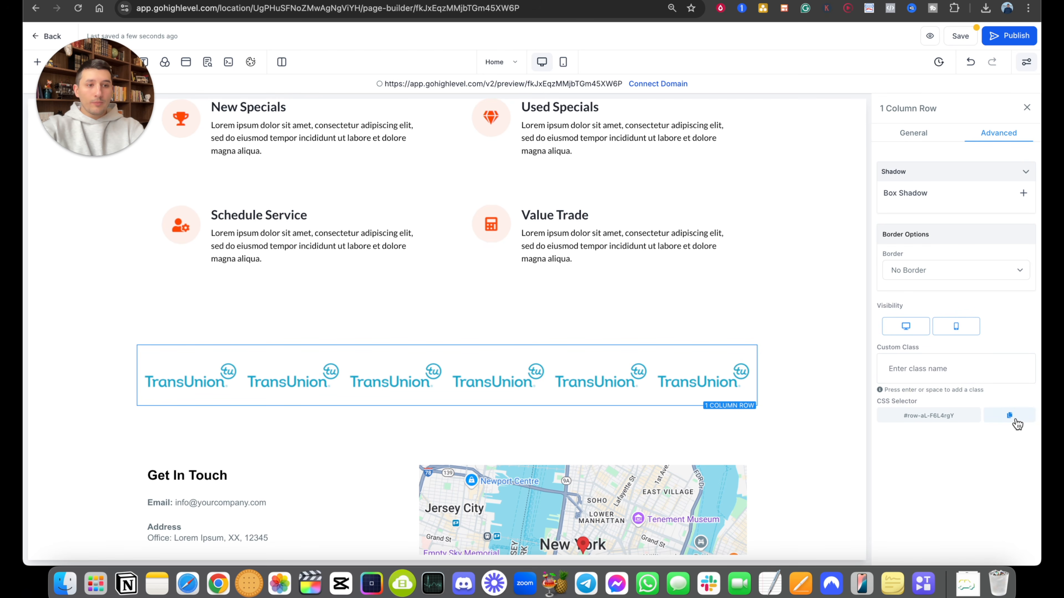
left_click(1011, 416)
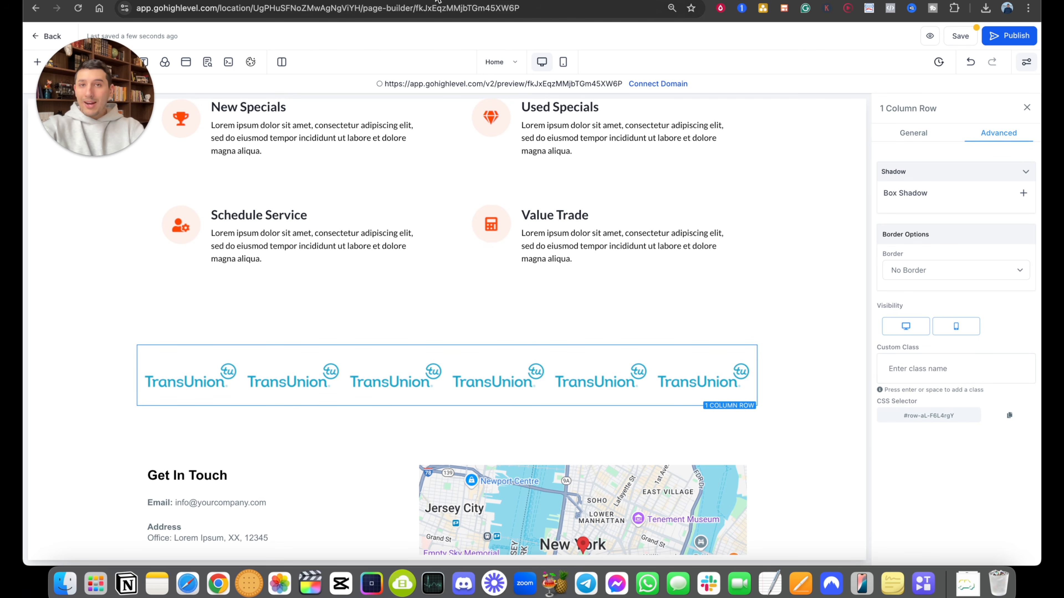
Step: In the Google Docs instructions, replace both yellow-highlighted row selectors in the CSS code with the copied selector #row-aL-F6L4rgY
left_click(438, 0)
scroll(618, 461, "down", 10)
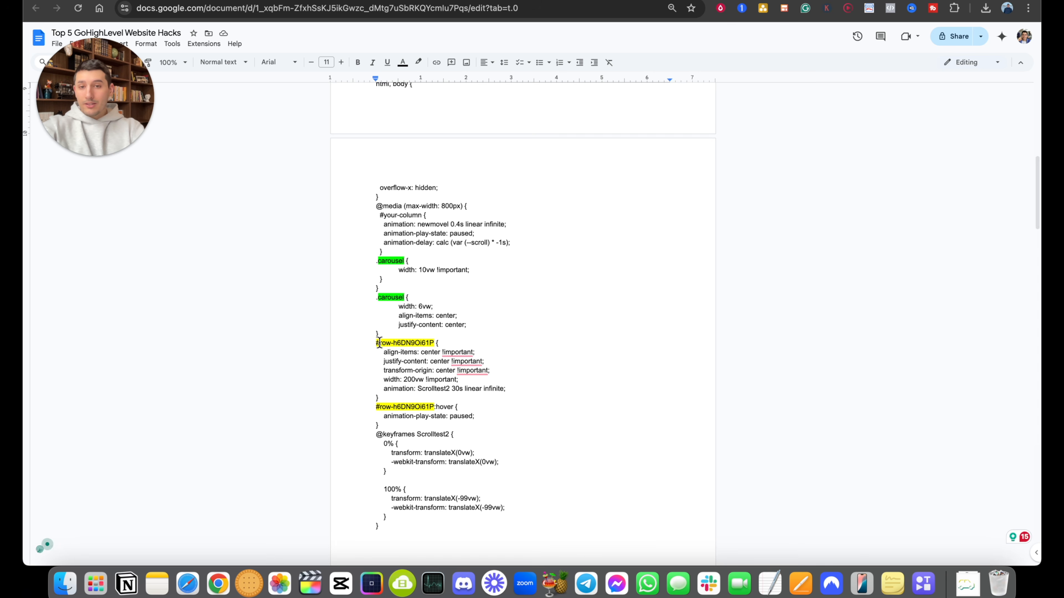
left_click(434, 342)
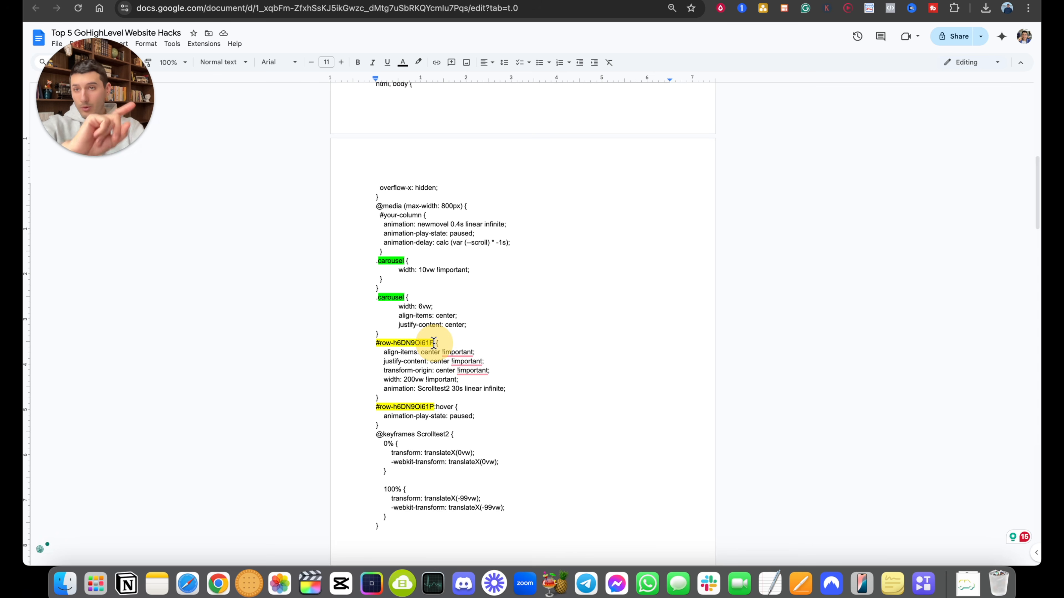
left_click_drag(433, 343, 356, 341)
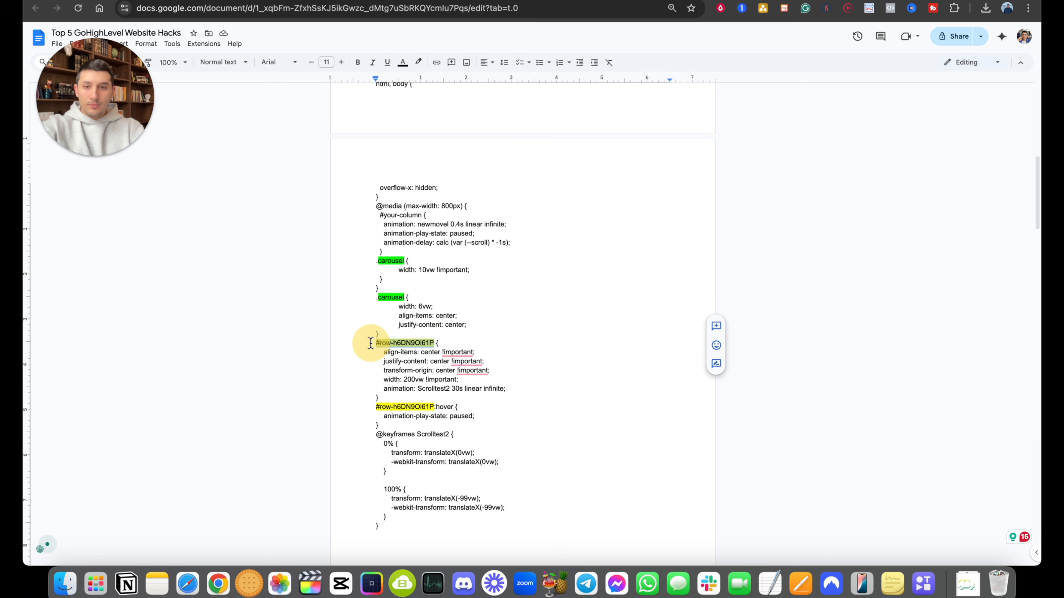
key("super+v")
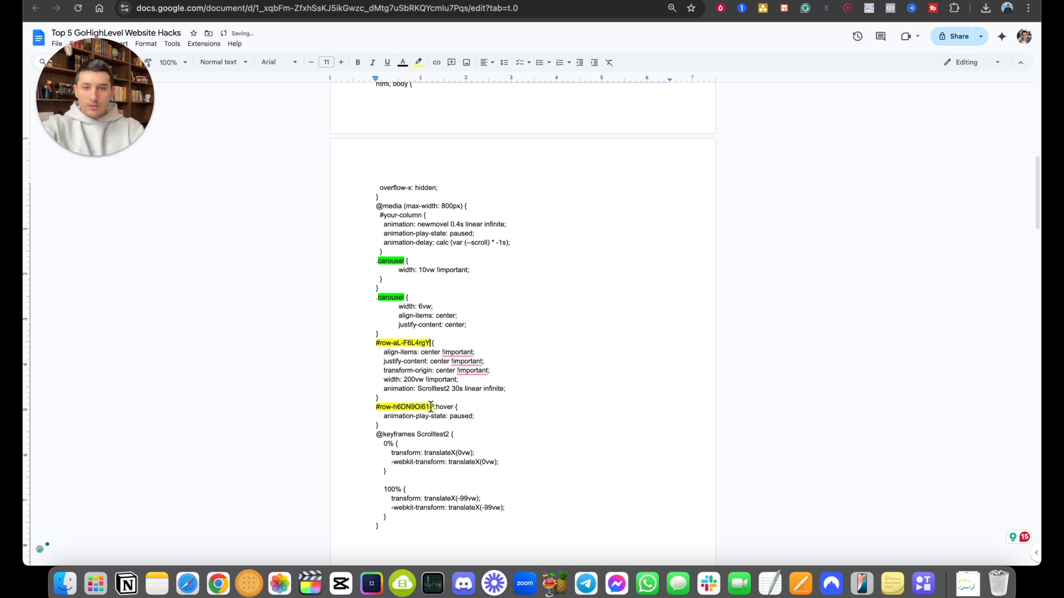
left_click_drag(432, 406, 375, 407)
key("super+v")
left_click(396, 527)
Step: Select and copy the complete updated carousel CSS code, from "html, body {" through the closing brace of the Scrolltest2 keyframes
scroll(409, 165, "up", 3)
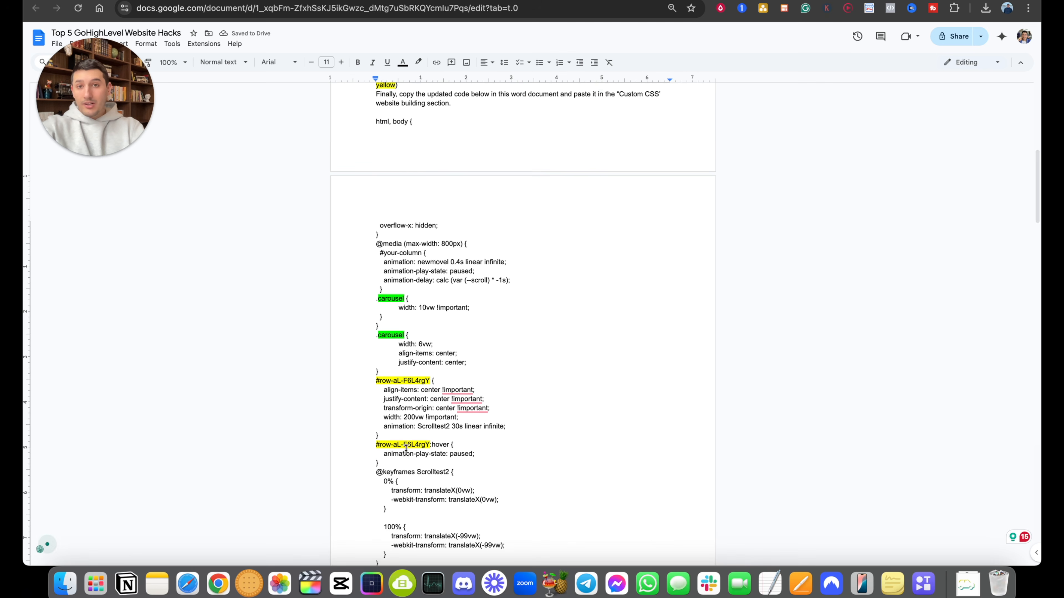
scroll(408, 165, "up", 2)
left_click(376, 254)
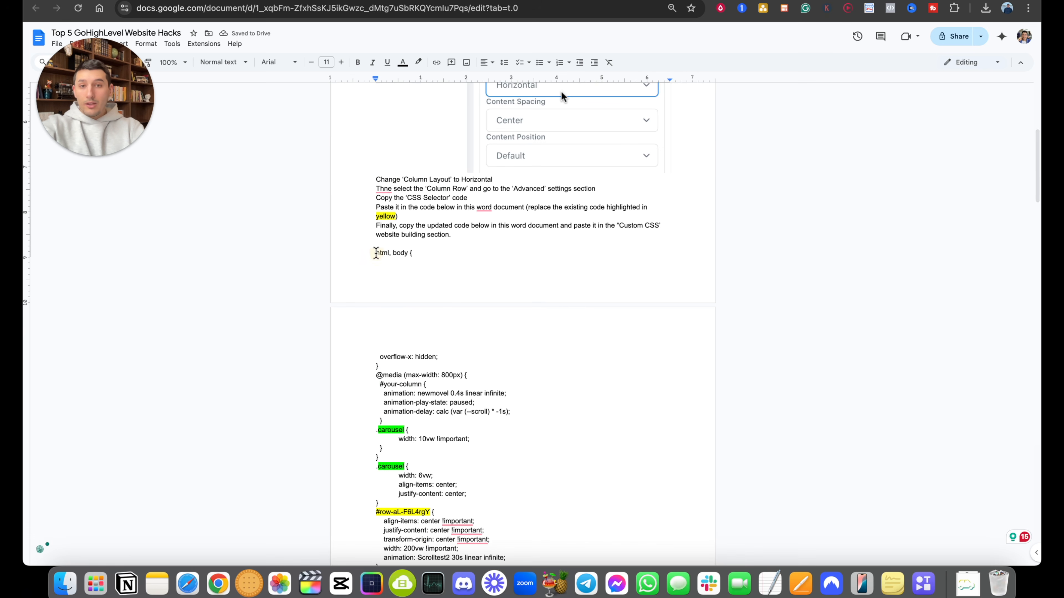
left_click_drag(376, 253, 383, 364)
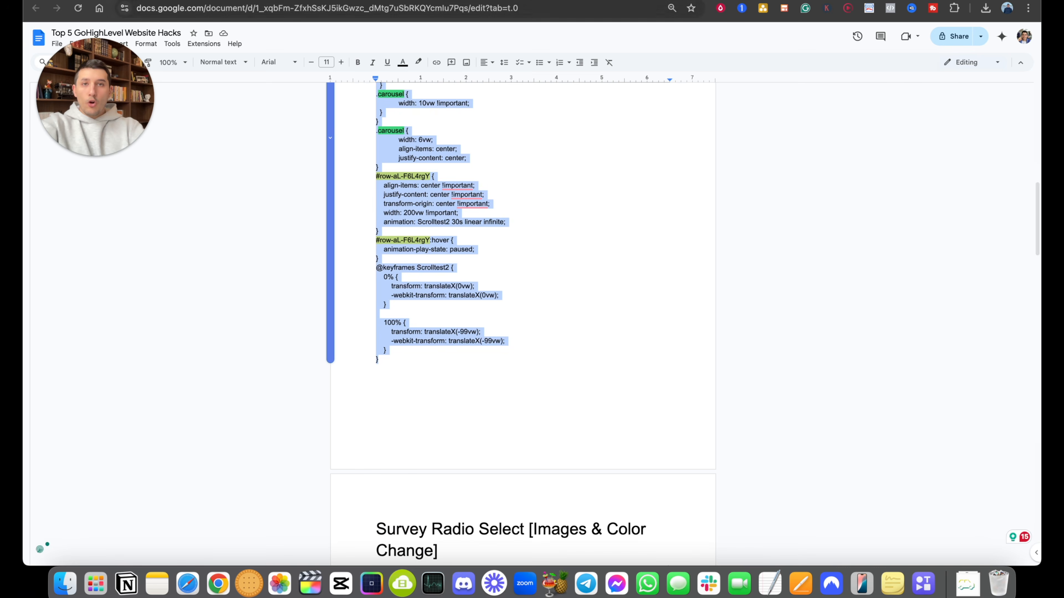
Step: Switch to the GoHighLevel page builder, paste the carousel code into the page's Custom CSS and save it
left_click(557, 3)
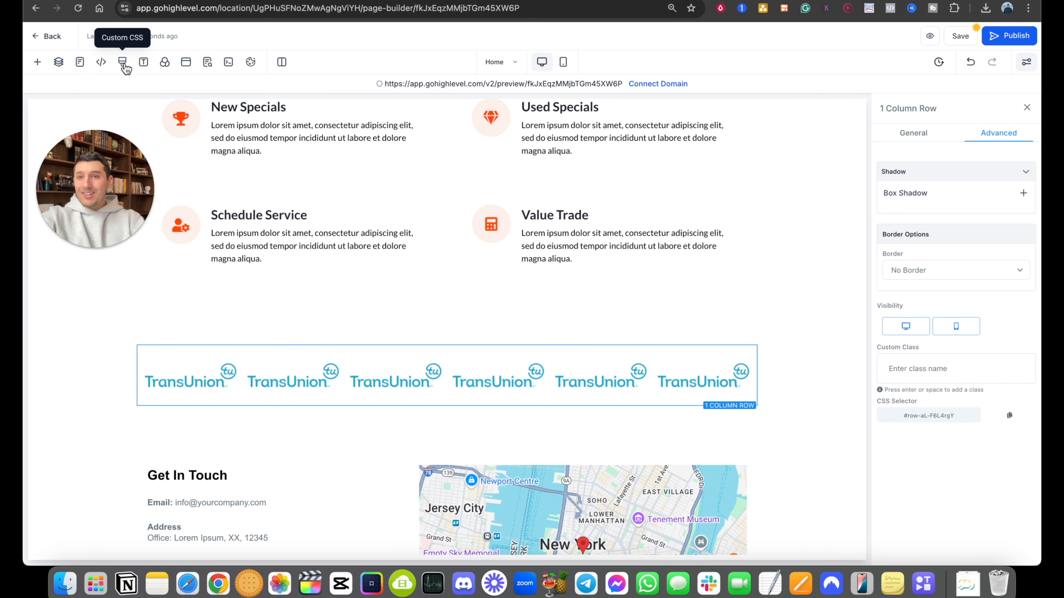
left_click(123, 63)
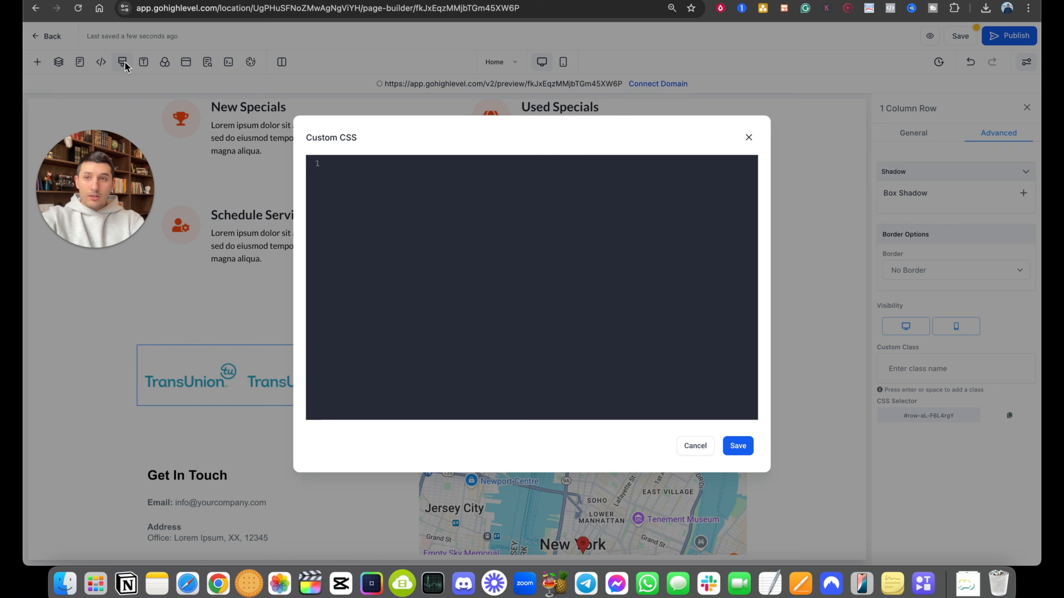
left_click(364, 162)
key("super+v")
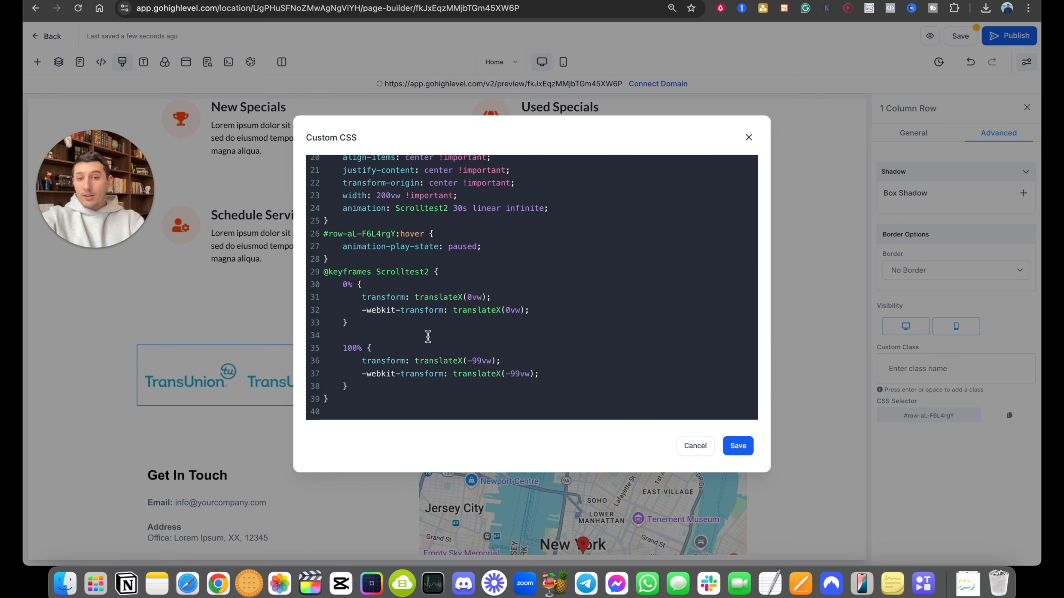
left_click(741, 450)
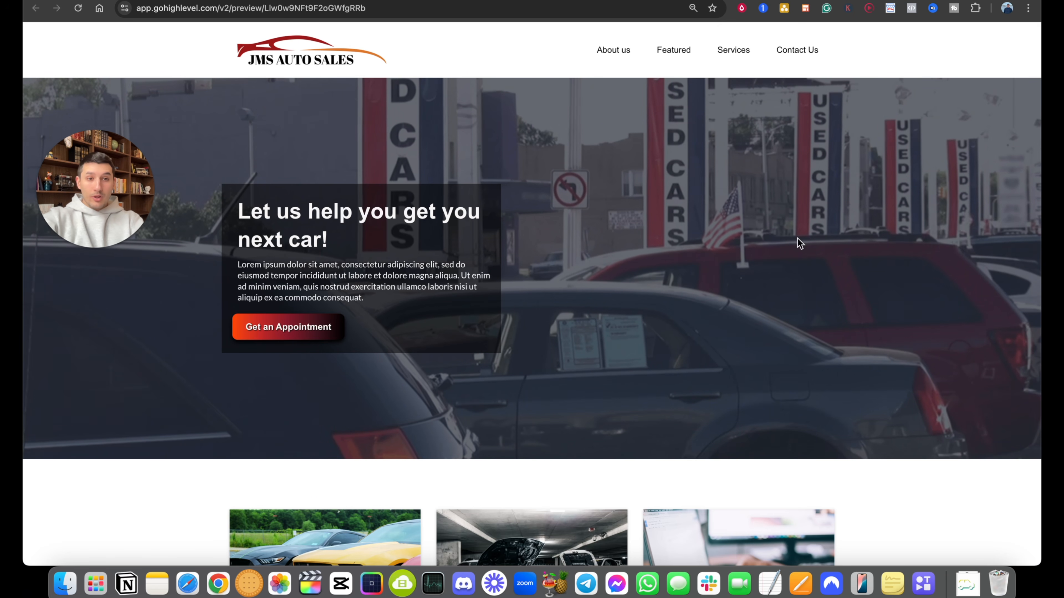
Step: Review the JMS Auto Sales preview page, examining the logo carousel below the service blocks and the hero background
scroll(825, 317, "down", 20)
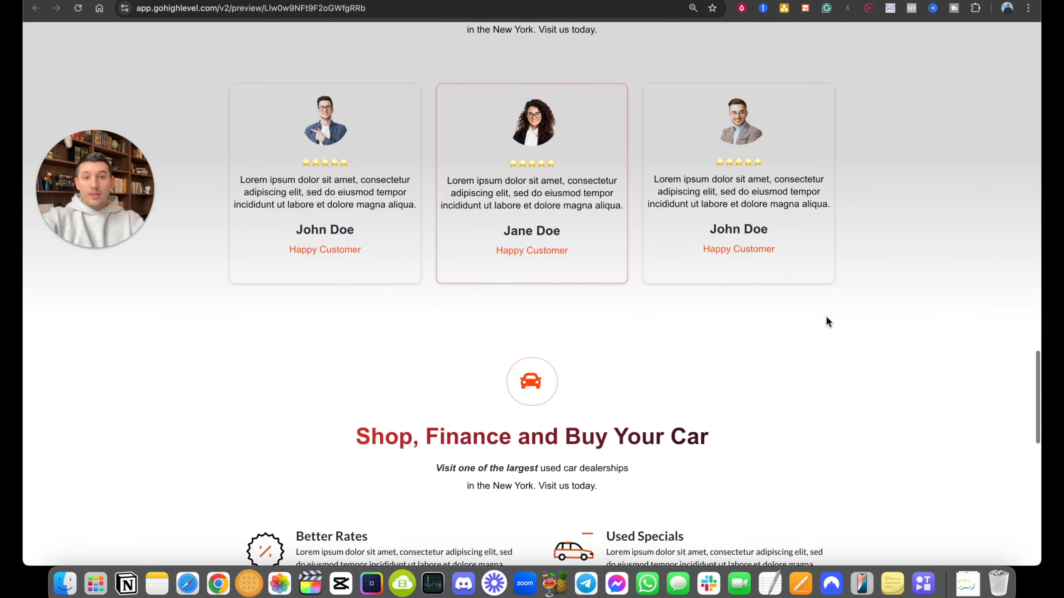
scroll(825, 316, "down", 10)
scroll(826, 316, "up", 4)
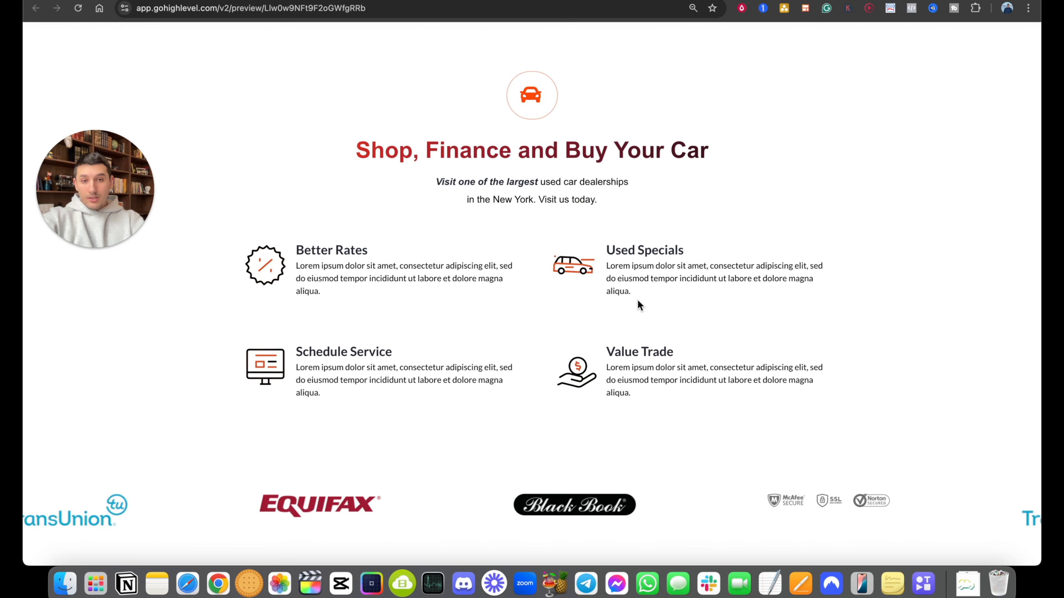
scroll(719, 181, "up", 20)
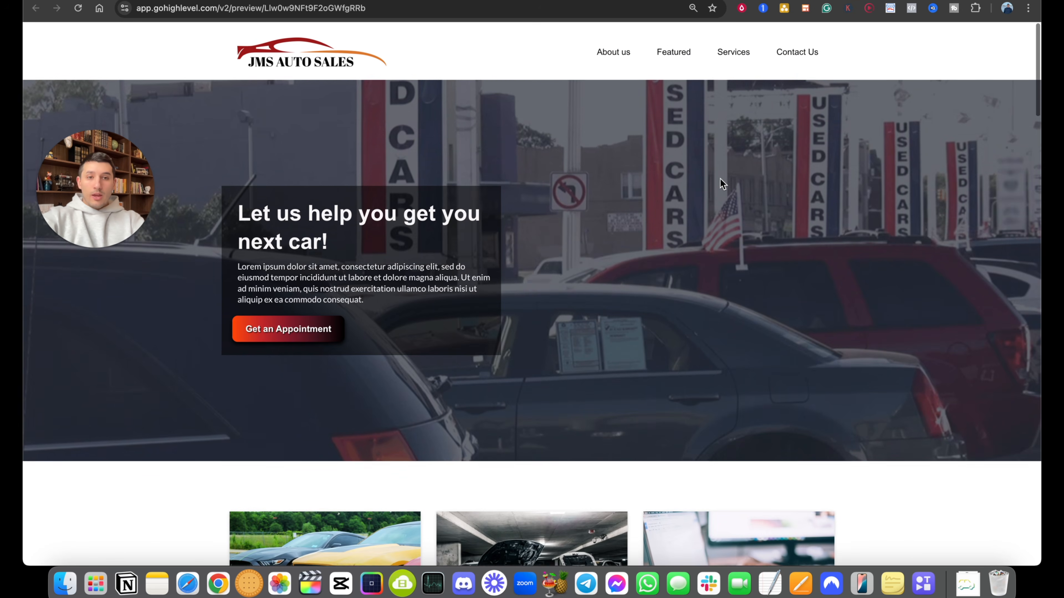
Step: Switch to the used-cars video design in Canva and look at the Elements library and its search categories
left_click(774, 0)
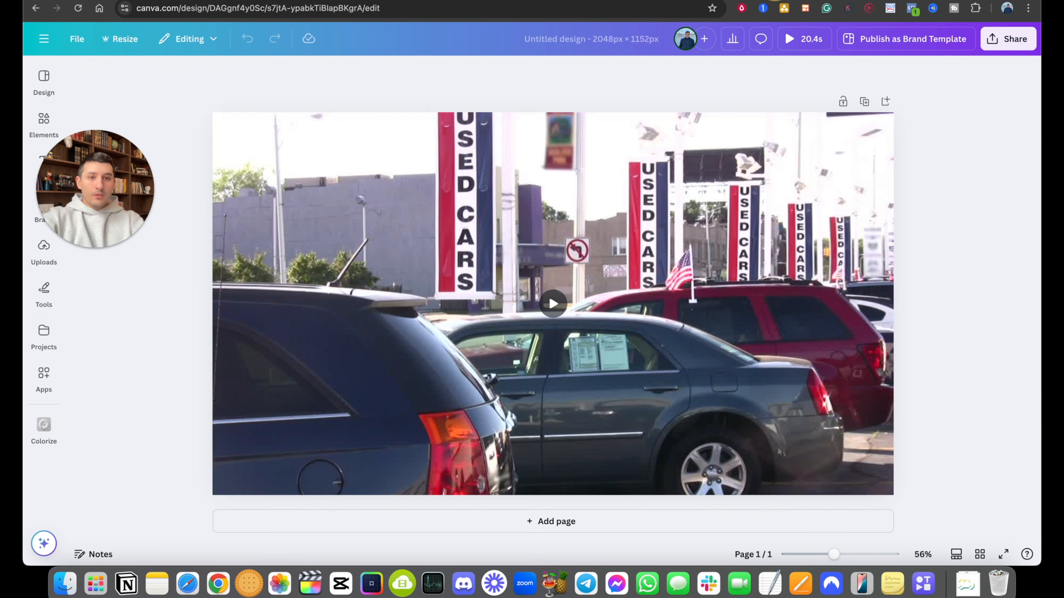
left_click(45, 126)
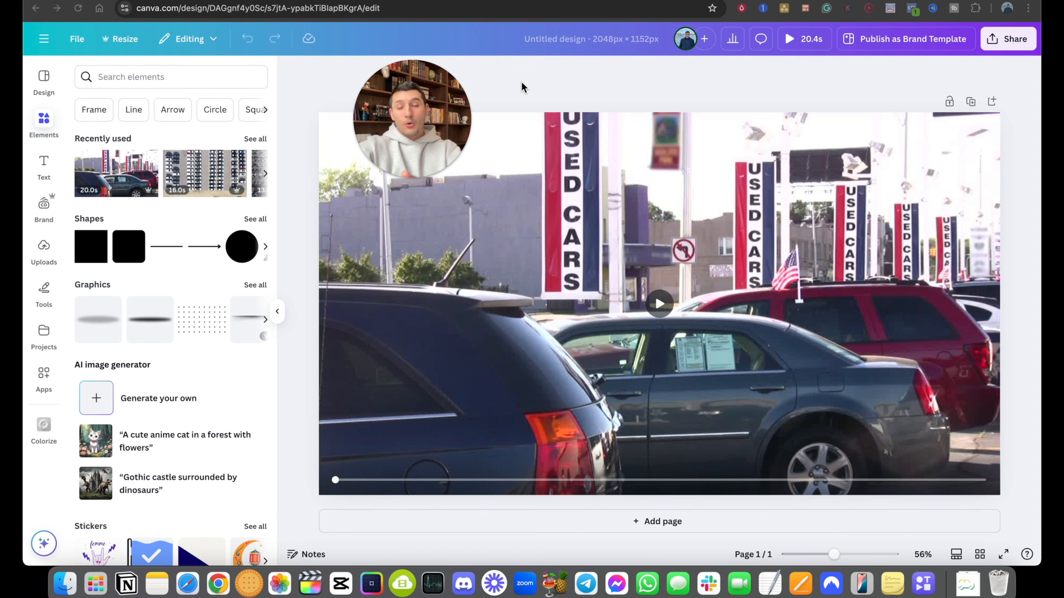
left_click(155, 77)
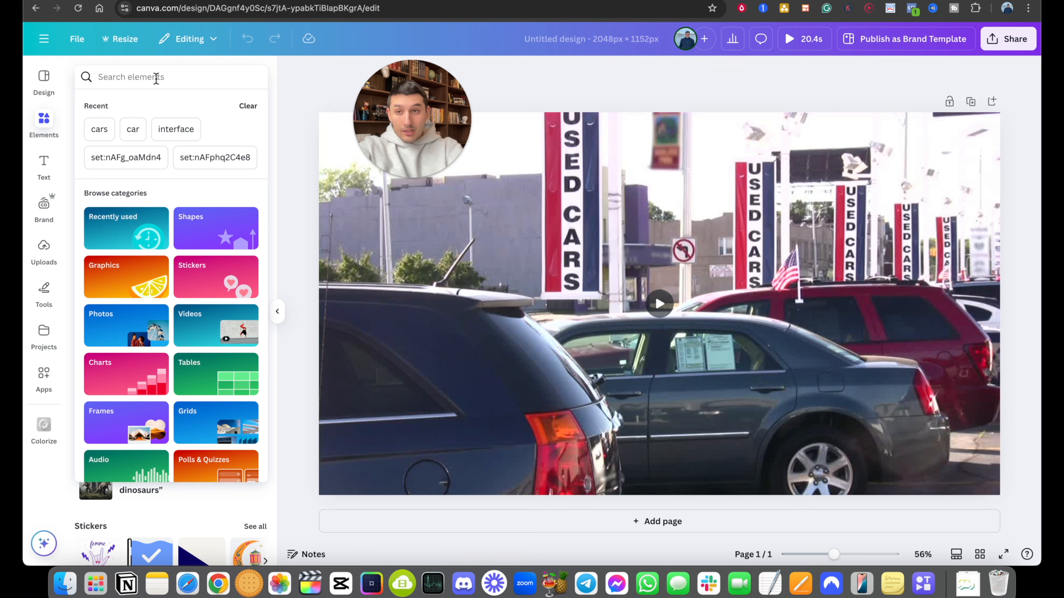
left_click(588, 103)
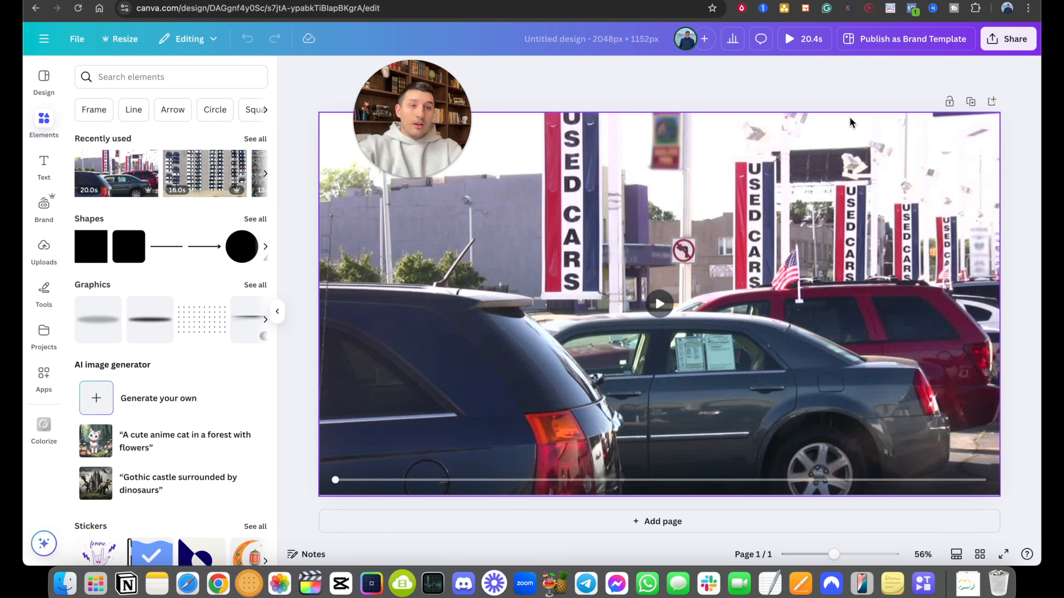
Step: Set the used-cars design's download file type to GIF and open its size multiplier for editing
left_click(1016, 39)
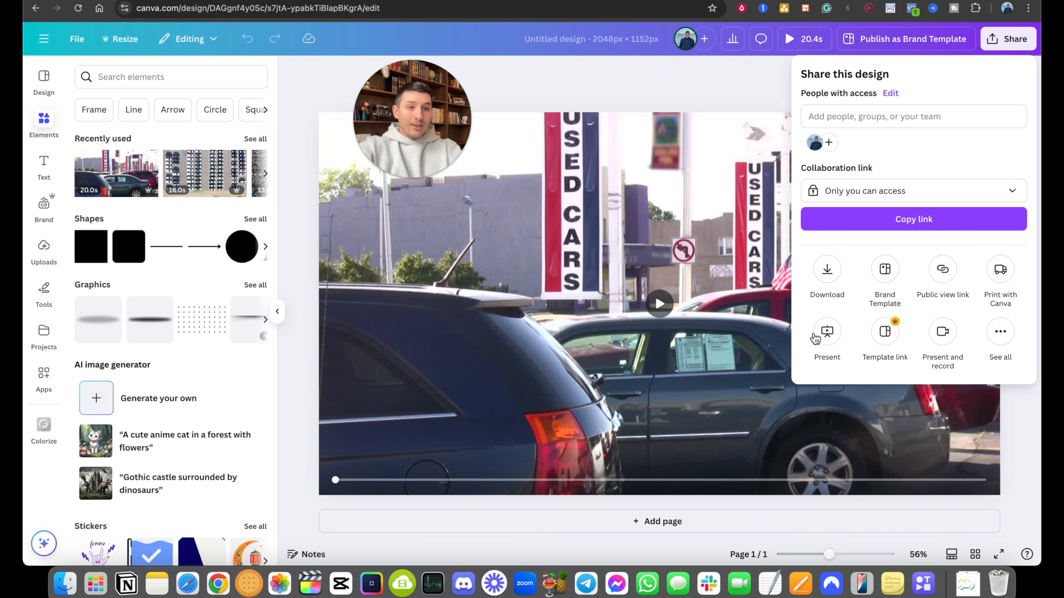
left_click(827, 275)
left_click(846, 123)
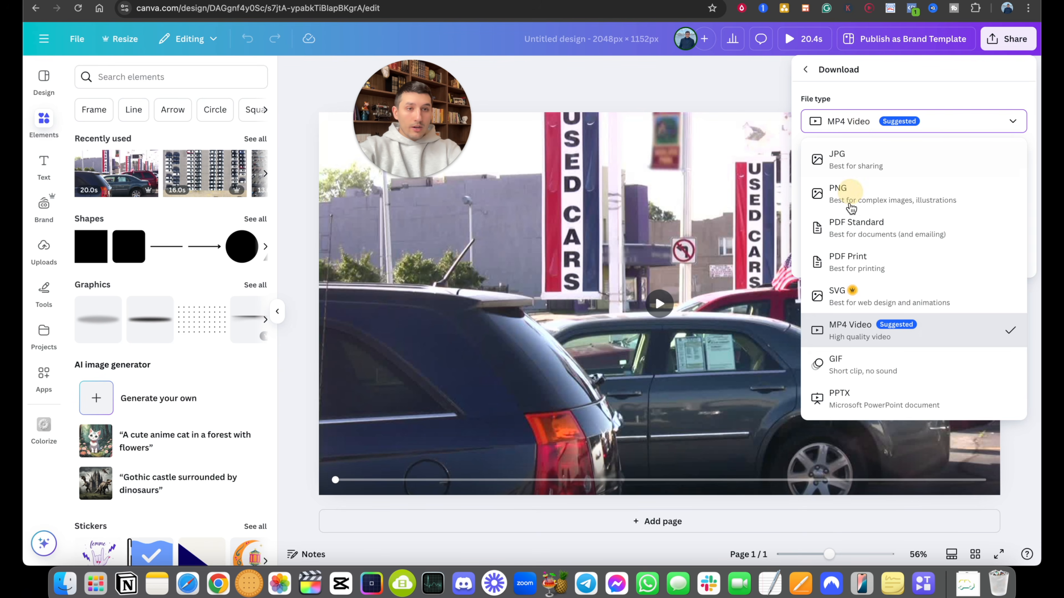
left_click(846, 364)
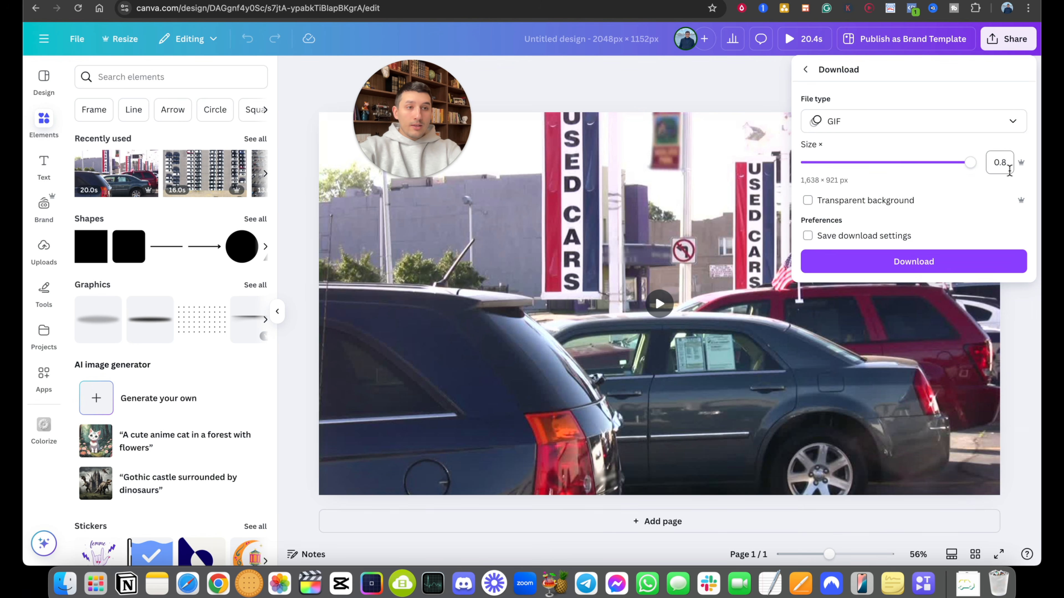
left_click(1003, 163)
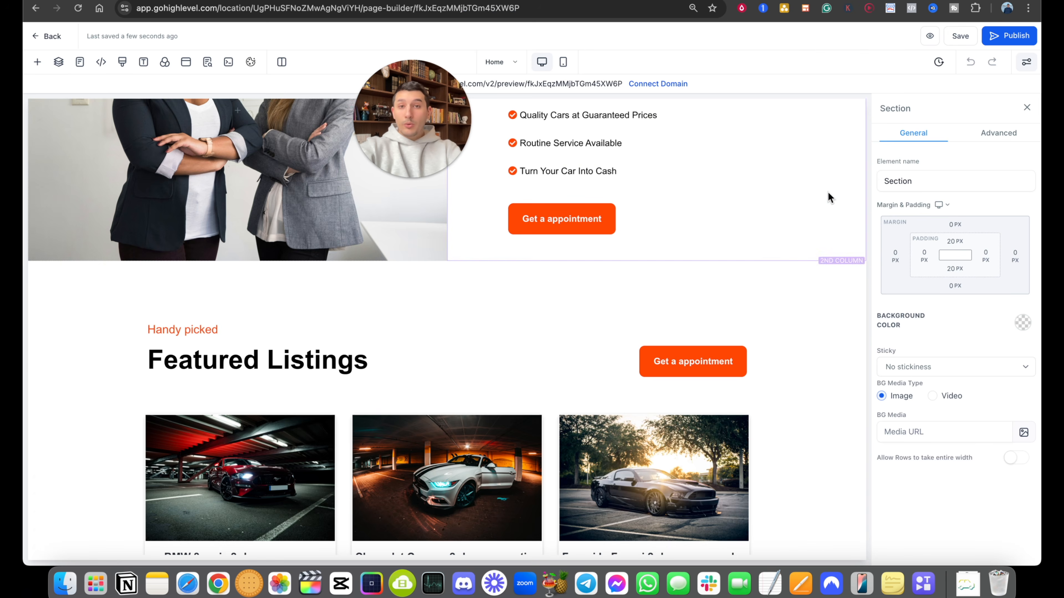
Step: In the GoHighLevel page builder, select the hero section with the white car and clear its background media URL
scroll(827, 193, "up", 10)
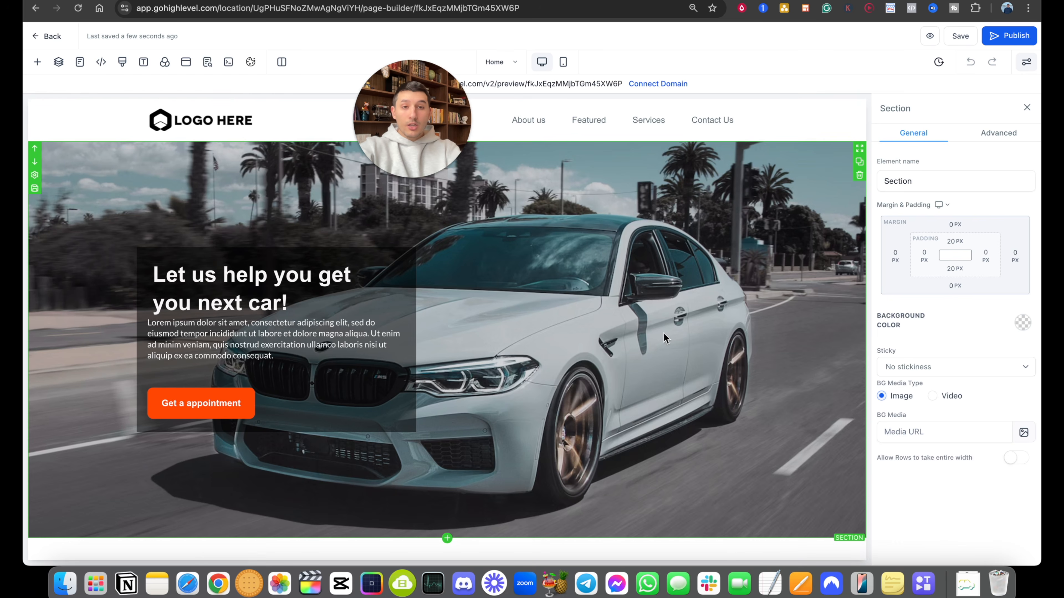
scroll(668, 343, "down", 1)
left_click(768, 282)
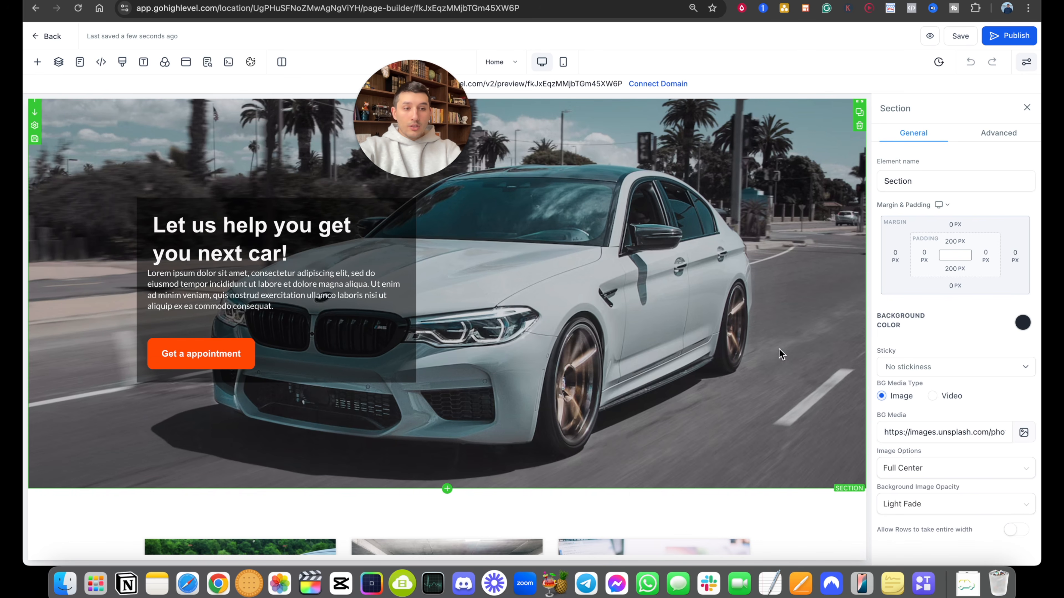
left_click(983, 437)
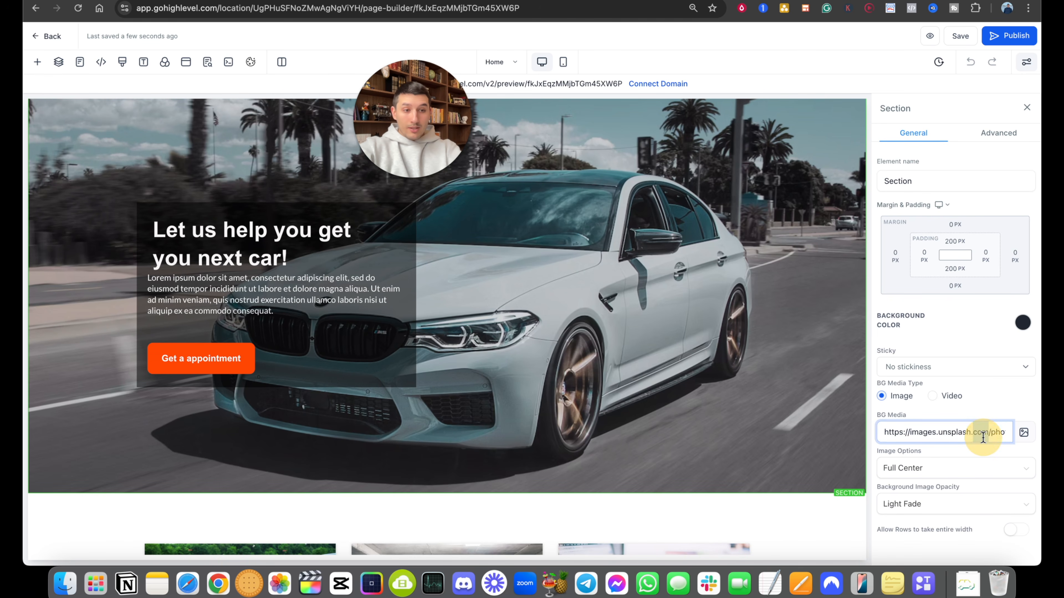
key("super+a")
key("BackSpace")
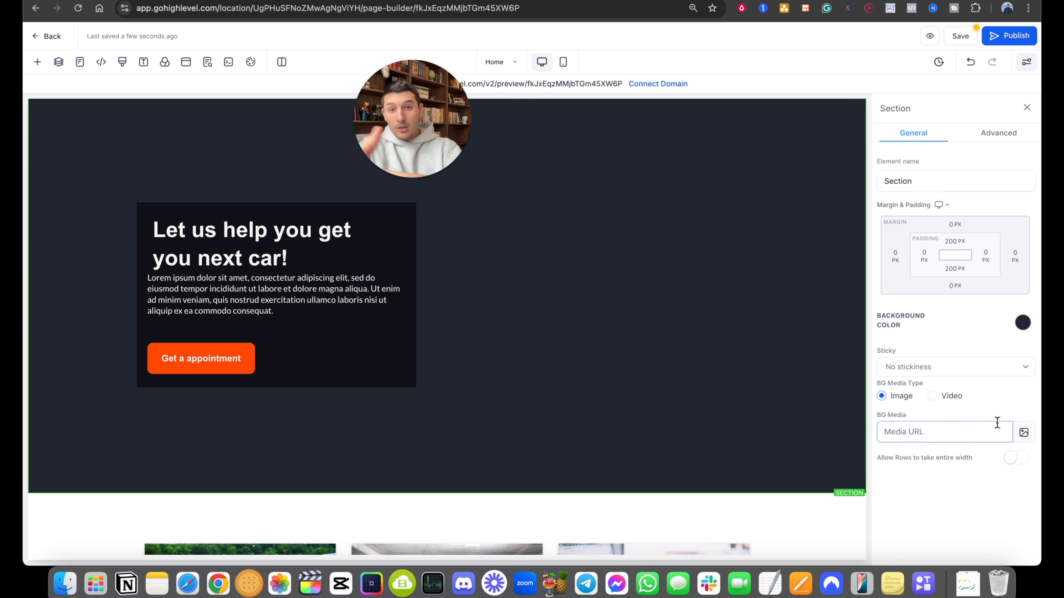
Step: Set the hero section's background media to the used-cars file "Untitled design (2).gif" from Media Storage
left_click(1021, 438)
scroll(669, 364, "down", 3)
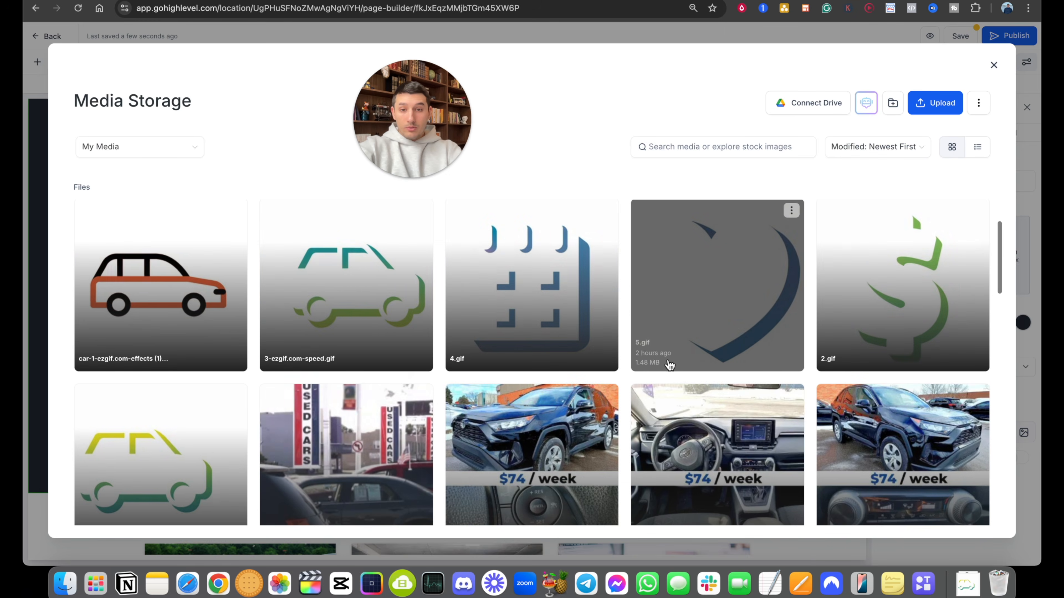
scroll(670, 364, "down", 2)
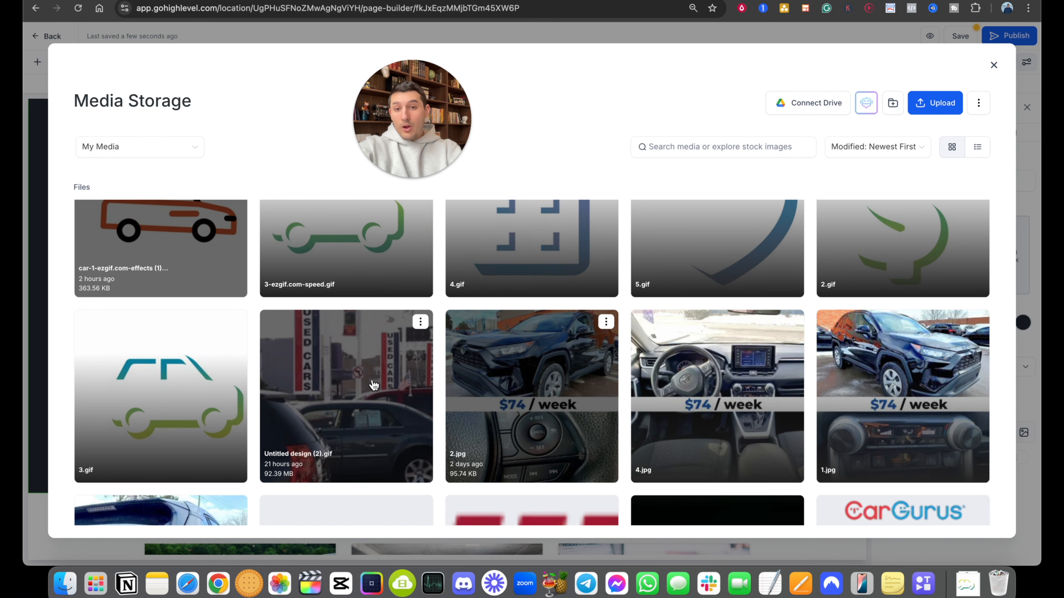
left_click(373, 382)
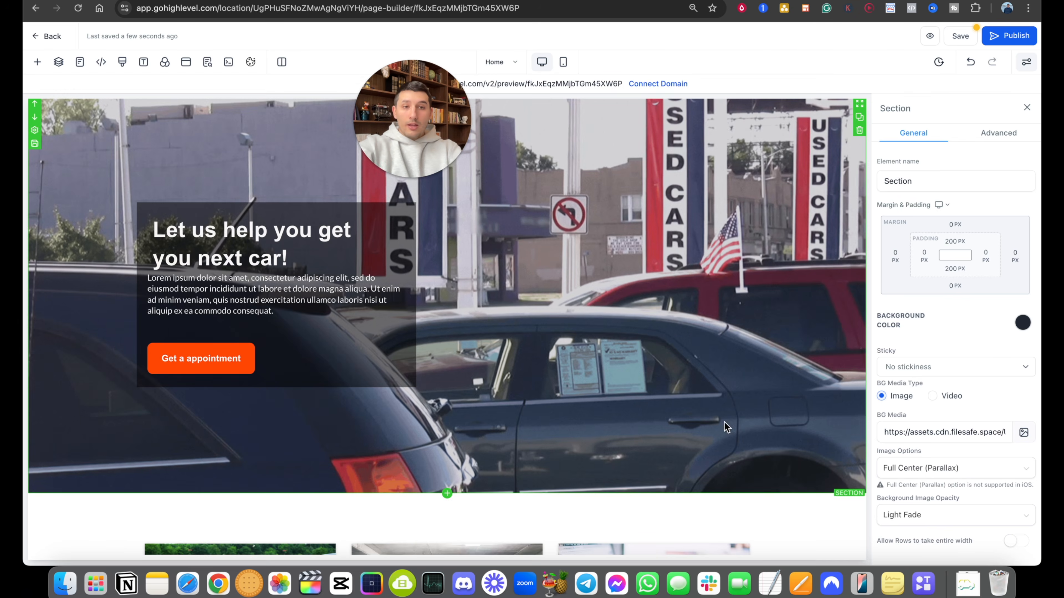
Step: Set the hero background's image option to Full Center and its background image opacity to Heavy Fade
scroll(761, 409, "up", 2)
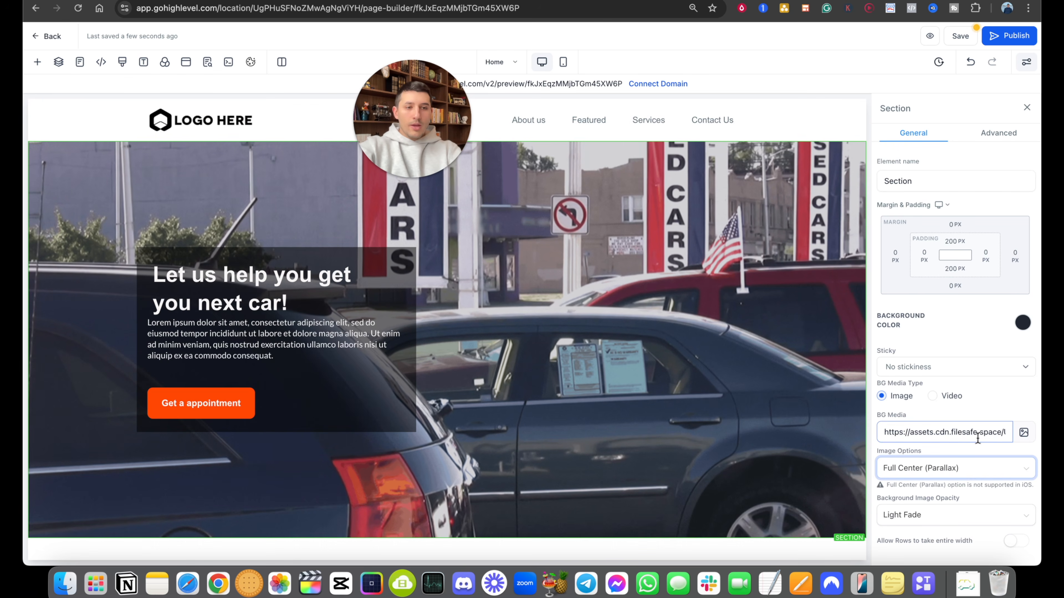
left_click(971, 469)
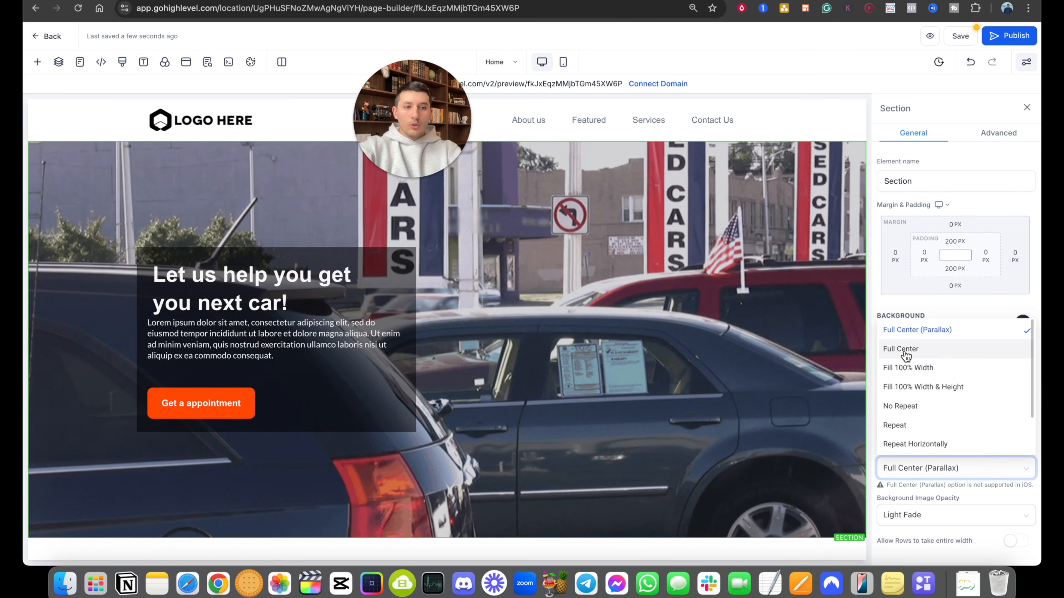
left_click(913, 350)
left_click(937, 470)
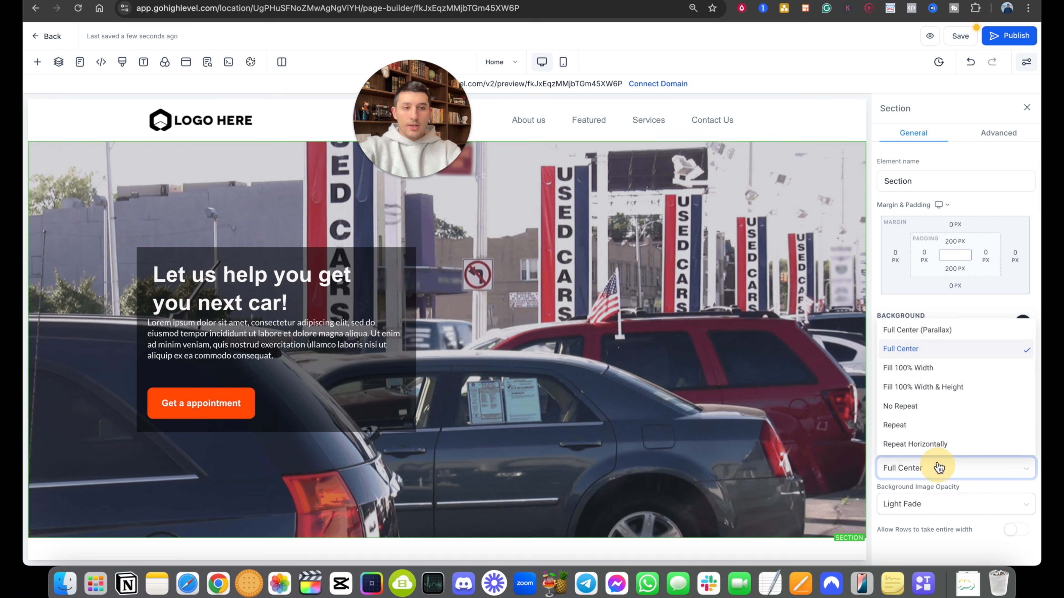
left_click(927, 350)
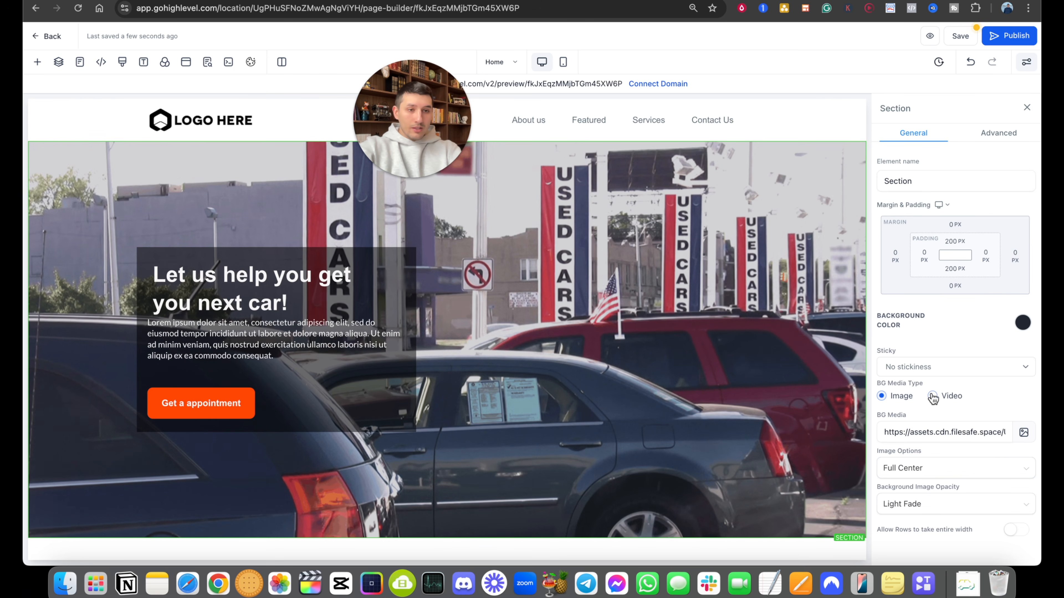
left_click(906, 511)
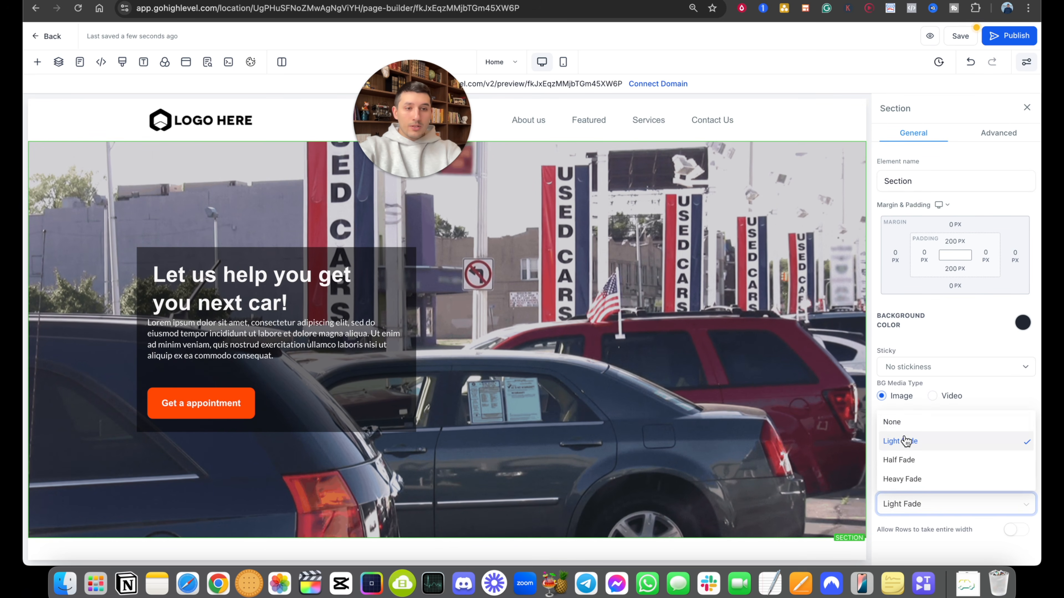
left_click(903, 482)
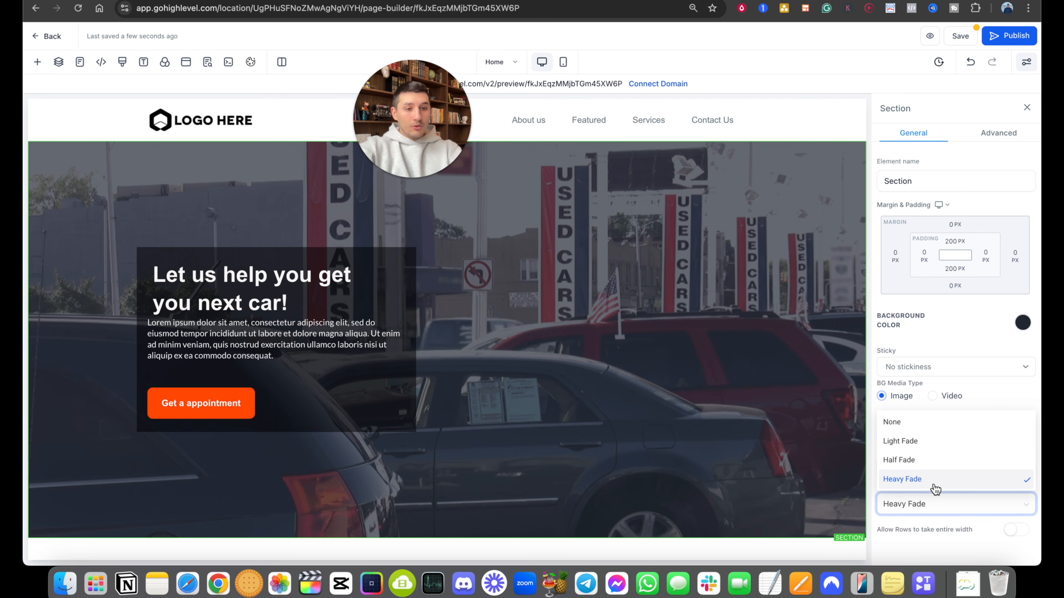
Step: Try Light Fade as the hero background image opacity and return it to Heavy Fade
left_click(904, 441)
left_click(934, 503)
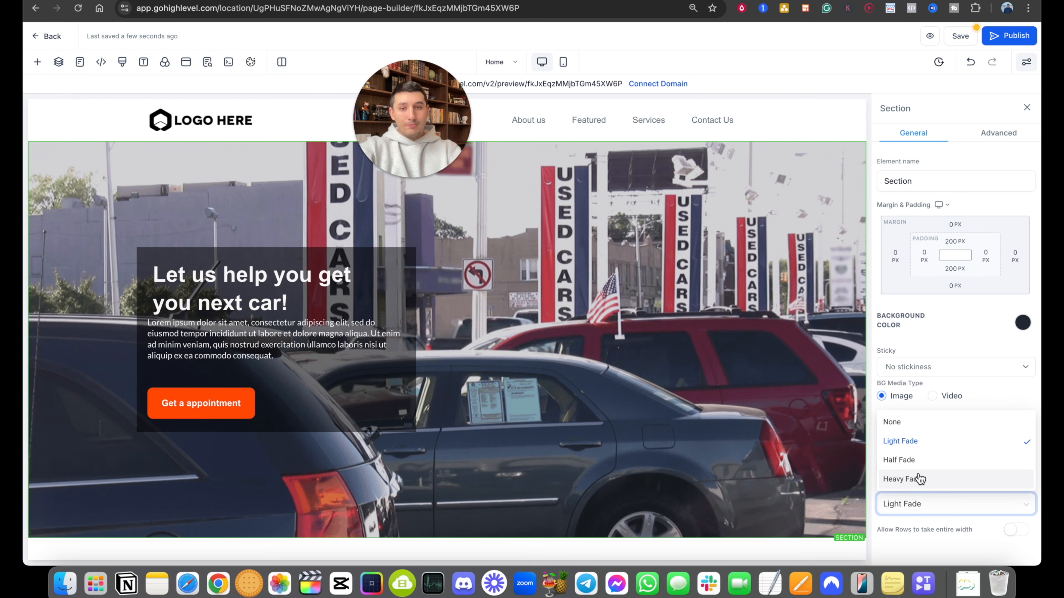
left_click(904, 480)
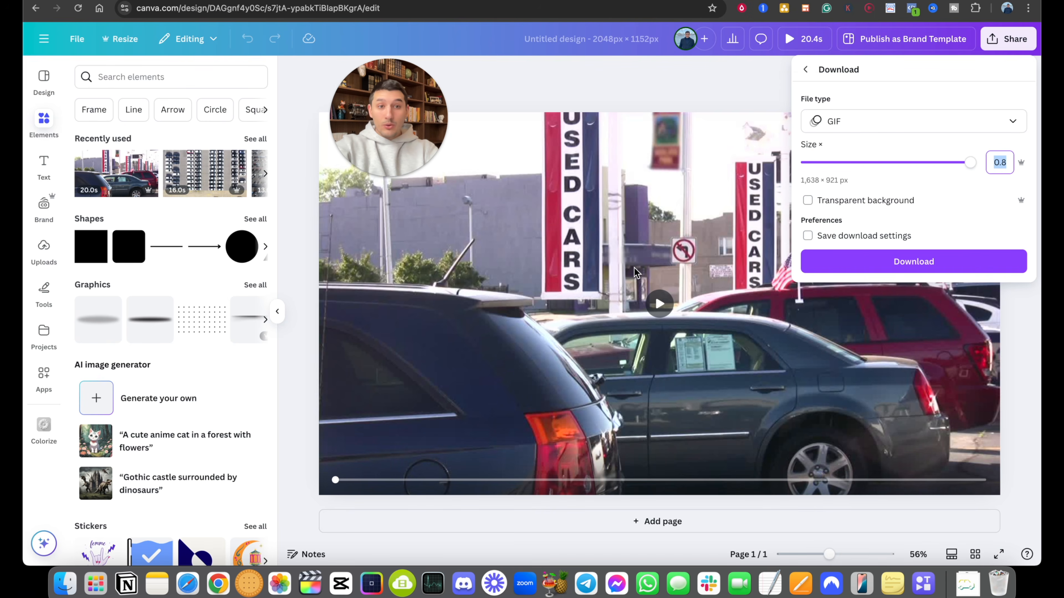
Step: In Canva, dismiss the download settings and add a blank second page to the used-cars design
left_click(708, 99)
scroll(817, 193, "down", 3)
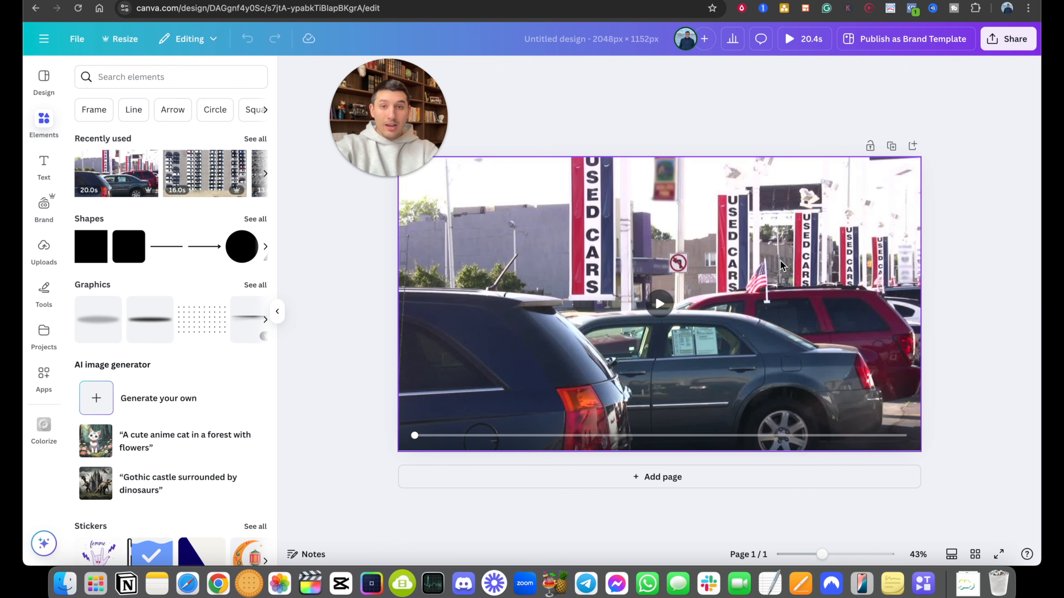
key("super+Return")
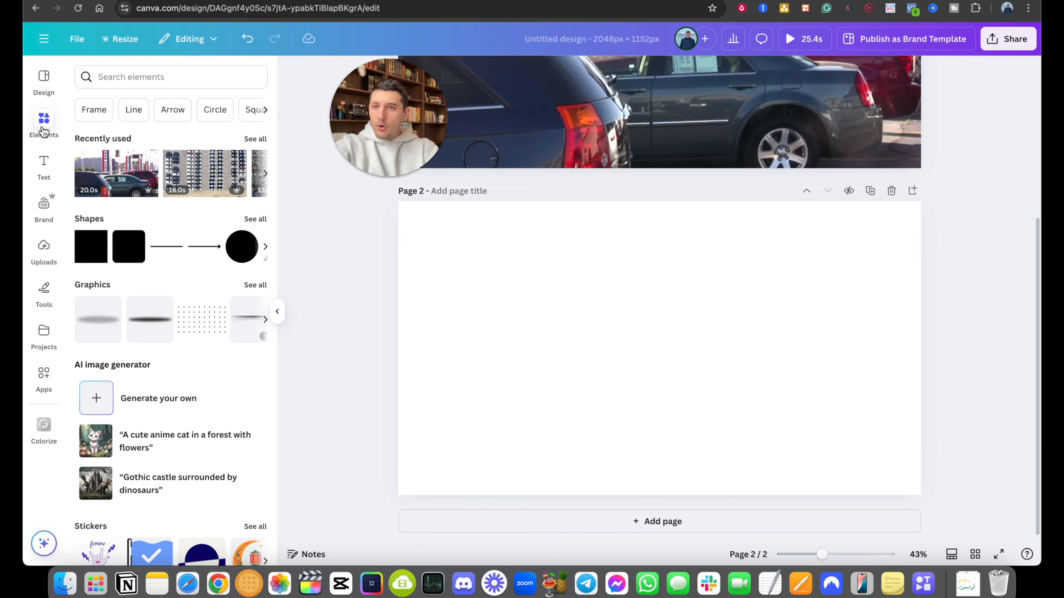
Step: Place the animated police car graphic on page 2, using an elements search for "cars" filtered to Animated
left_click(133, 67)
type("cars")
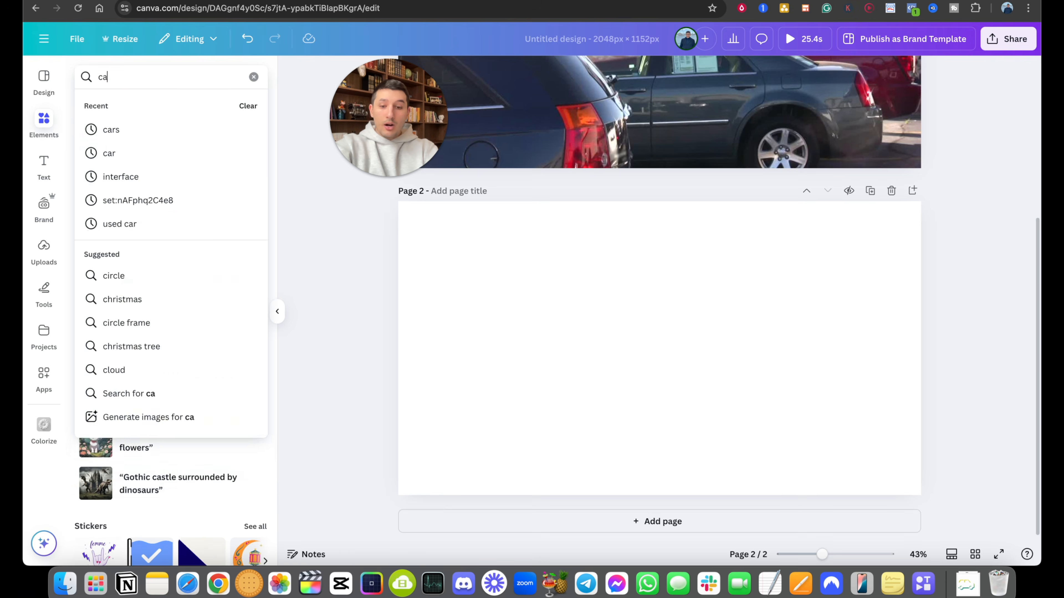
key("Return")
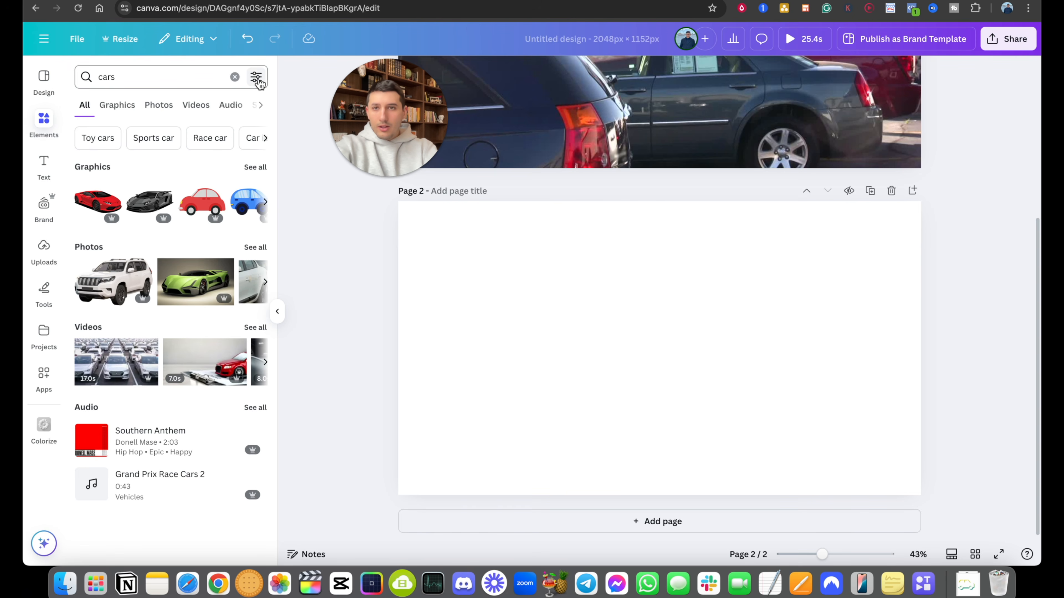
left_click(256, 78)
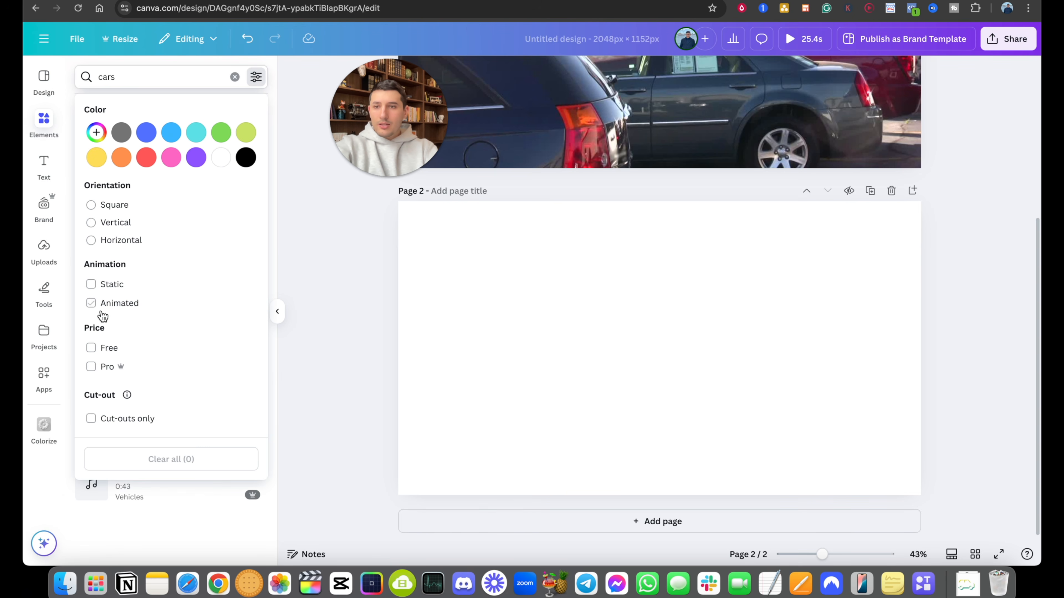
left_click(178, 63)
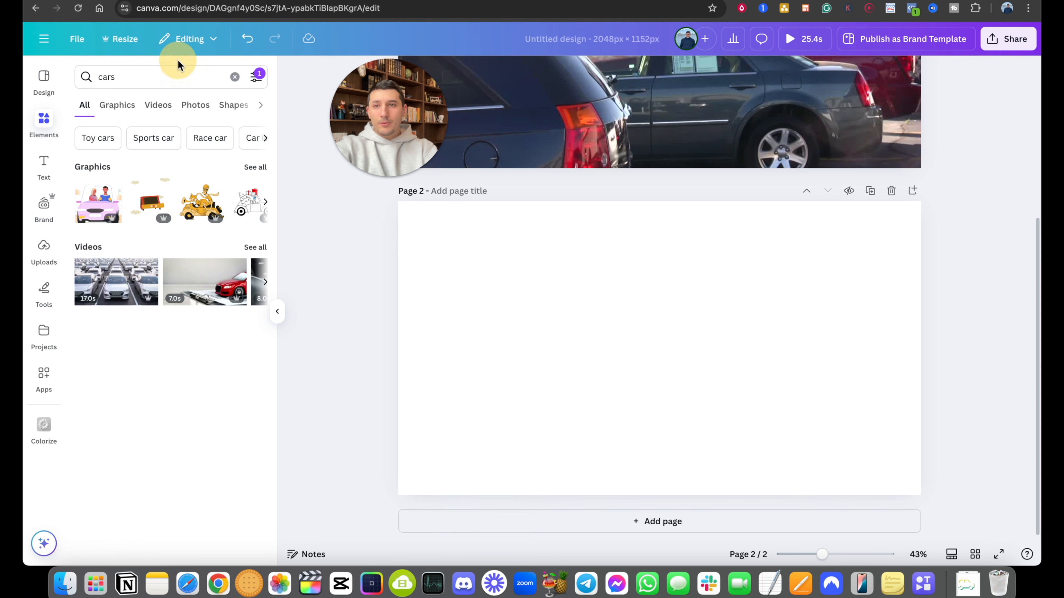
left_click(111, 113)
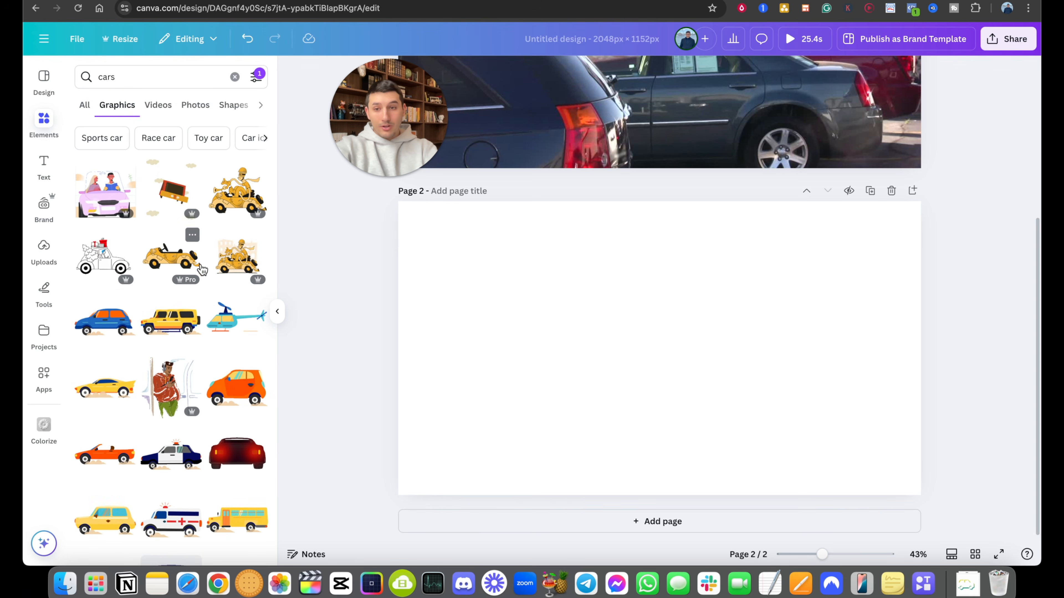
left_click(171, 455)
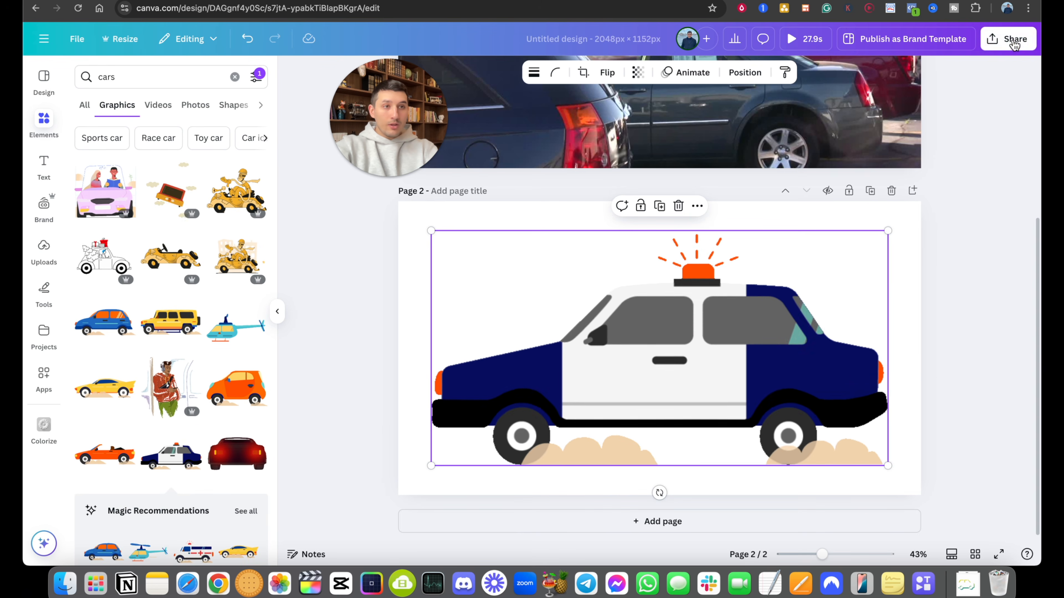
left_click(1014, 48)
left_click(829, 270)
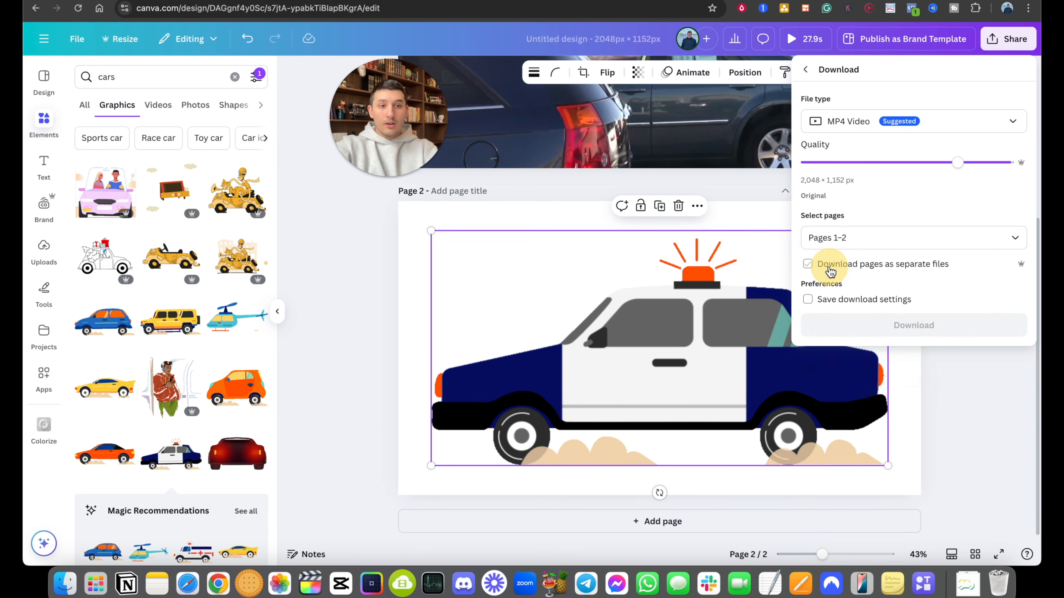
left_click(855, 124)
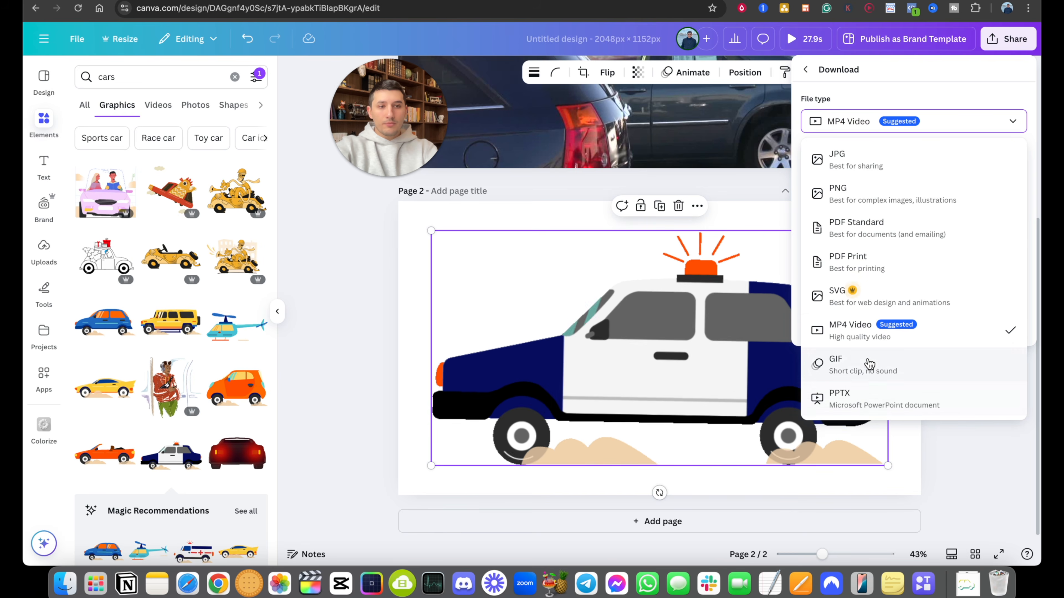
left_click(958, 455)
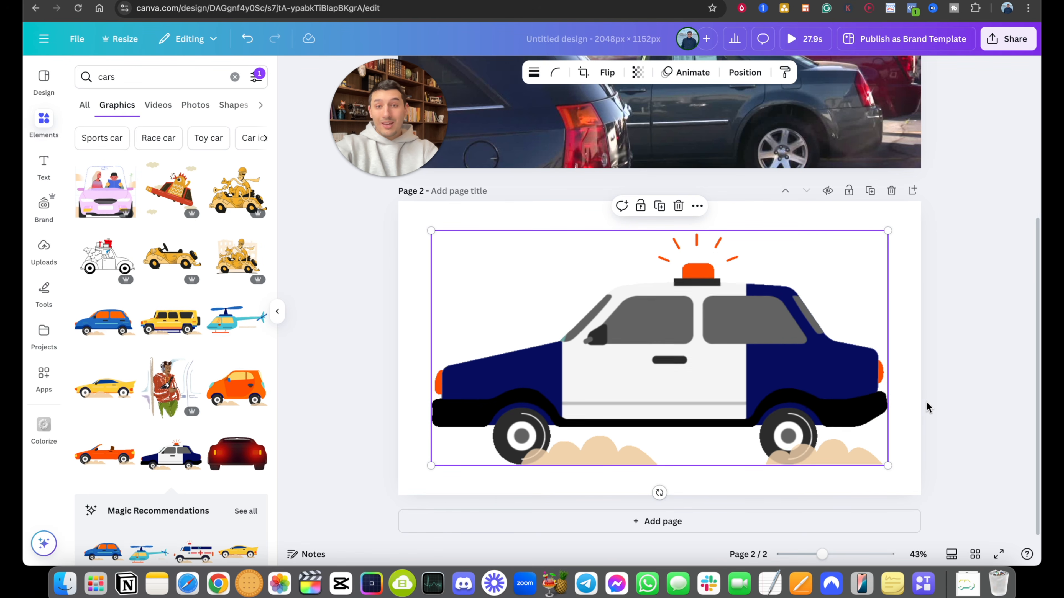
Step: Review the animated icons in the site preview and the "My collection" link in the Top 5 GoHighLevel Website Hacks document
key("ctrl+Tab")
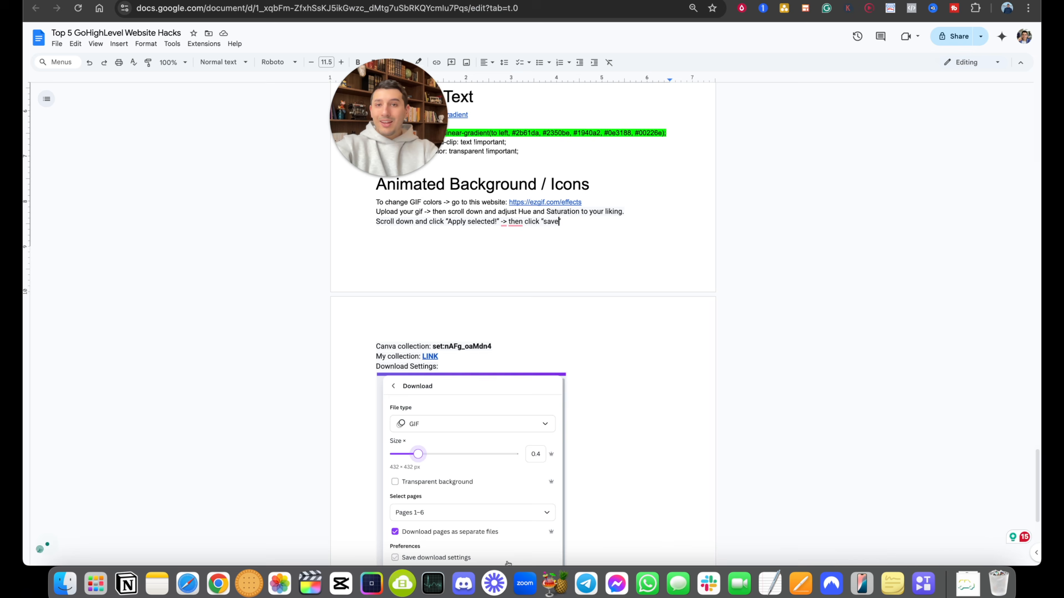
key("ctrl+Tab")
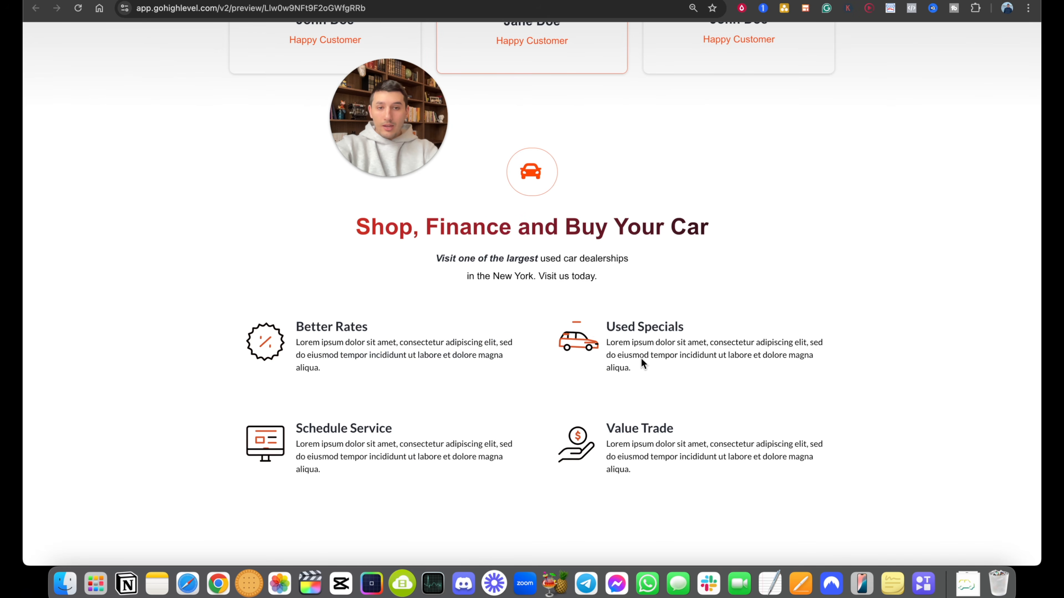
key("ctrl+shift+Tab")
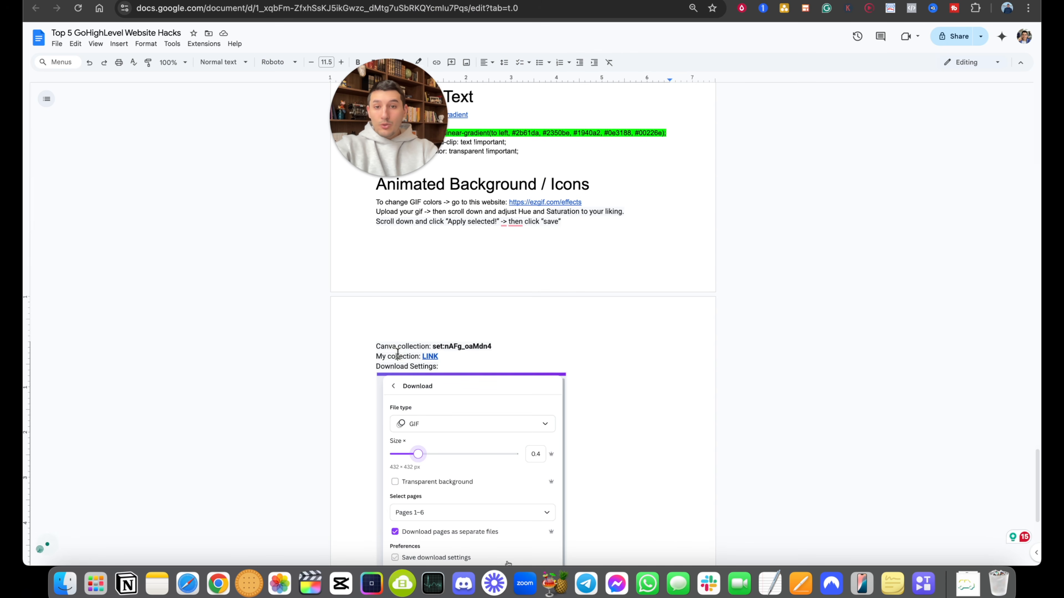
left_click(429, 353)
left_click(468, 372)
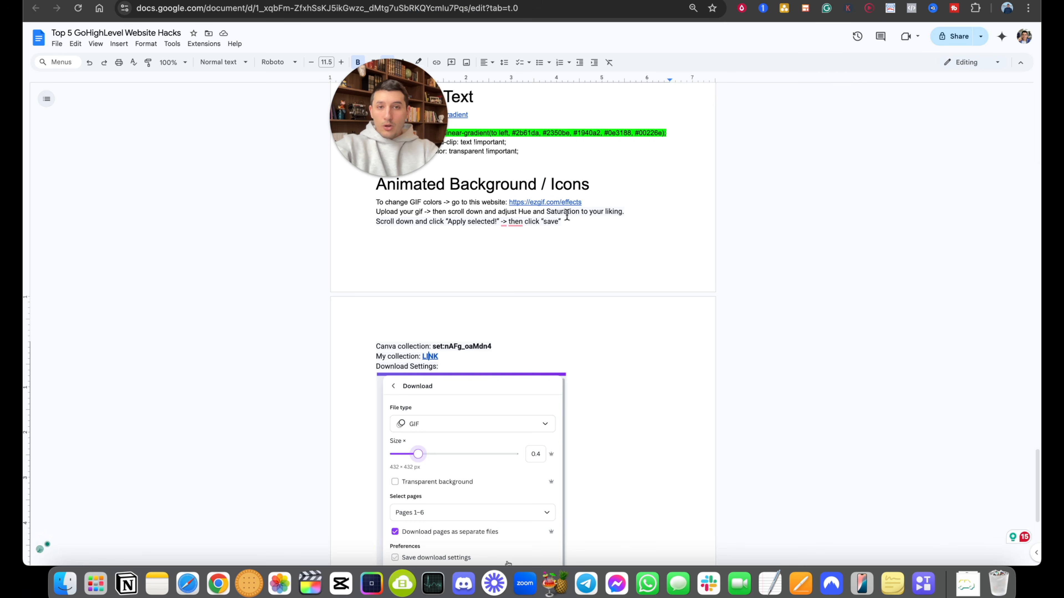
Step: Open the ezgif effects site from the document's link and upload the green document-and-checkmark icon GIF
left_click(565, 202)
left_click(577, 216)
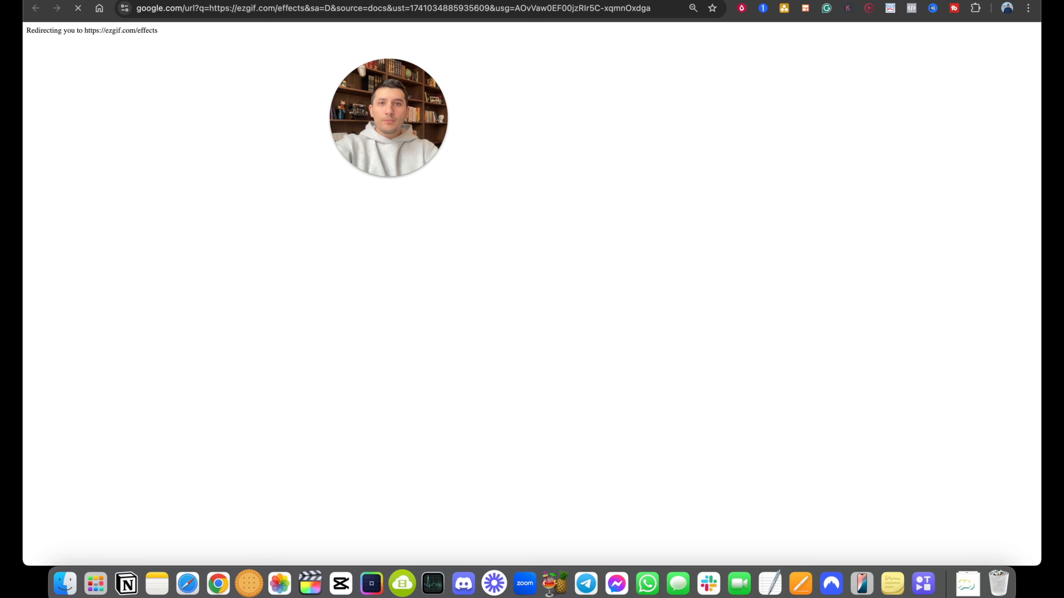
left_click(389, 302)
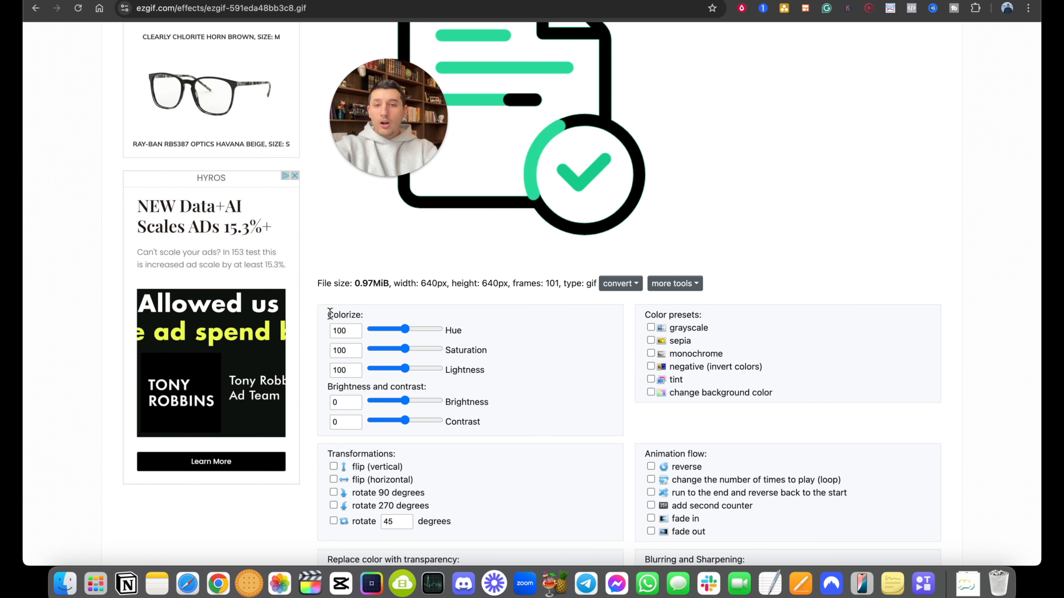
Step: Set the icon GIF's hue to 20, apply the effect, and bring the processed image's save option into view
double_click(342, 330)
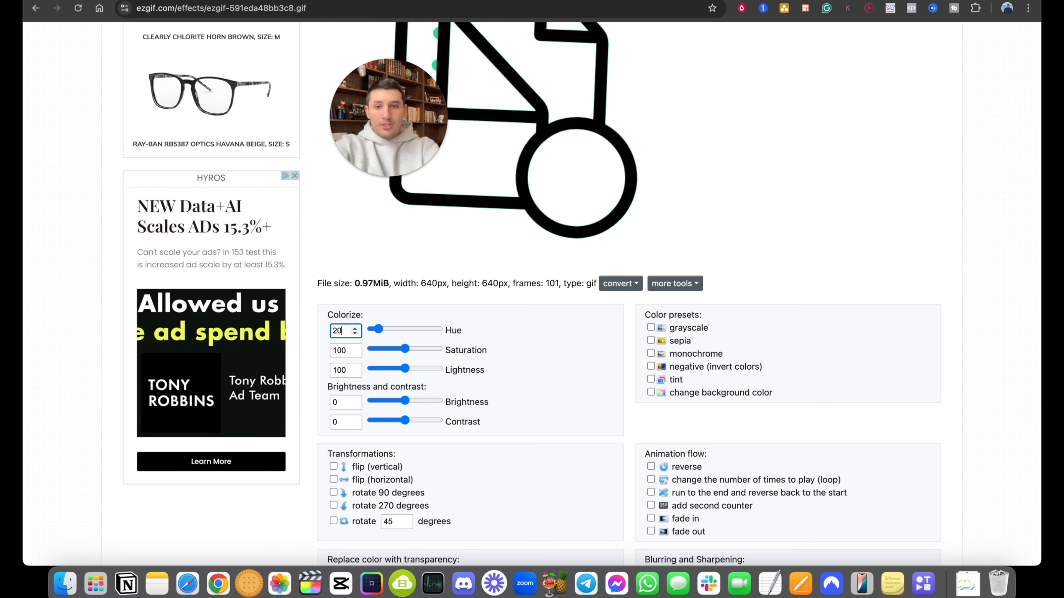
scroll(344, 335, "down", 10)
scroll(365, 411, "down", 2)
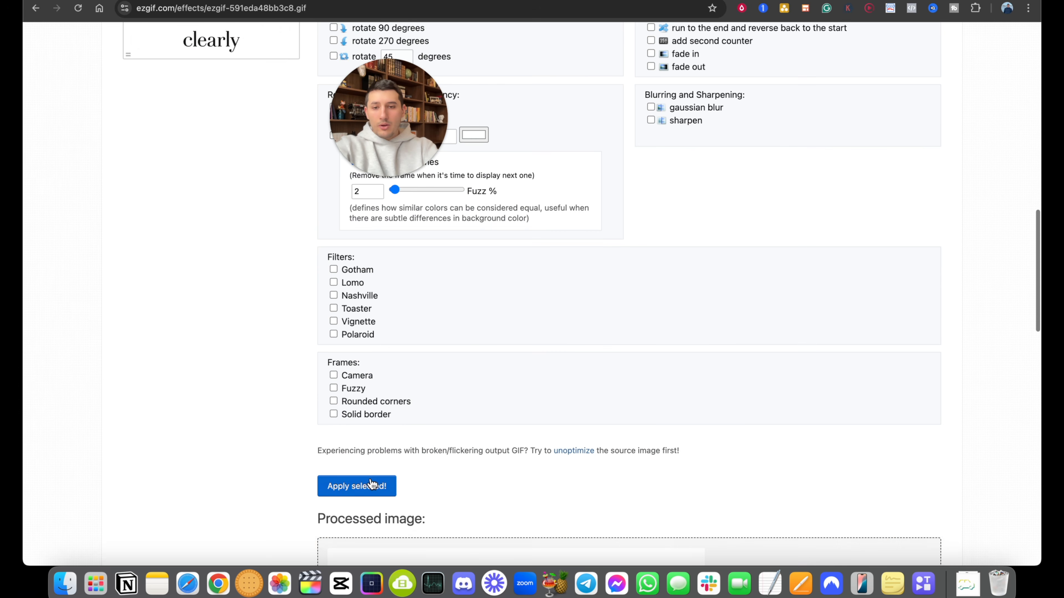
left_click(377, 486)
scroll(421, 485, "down", 10)
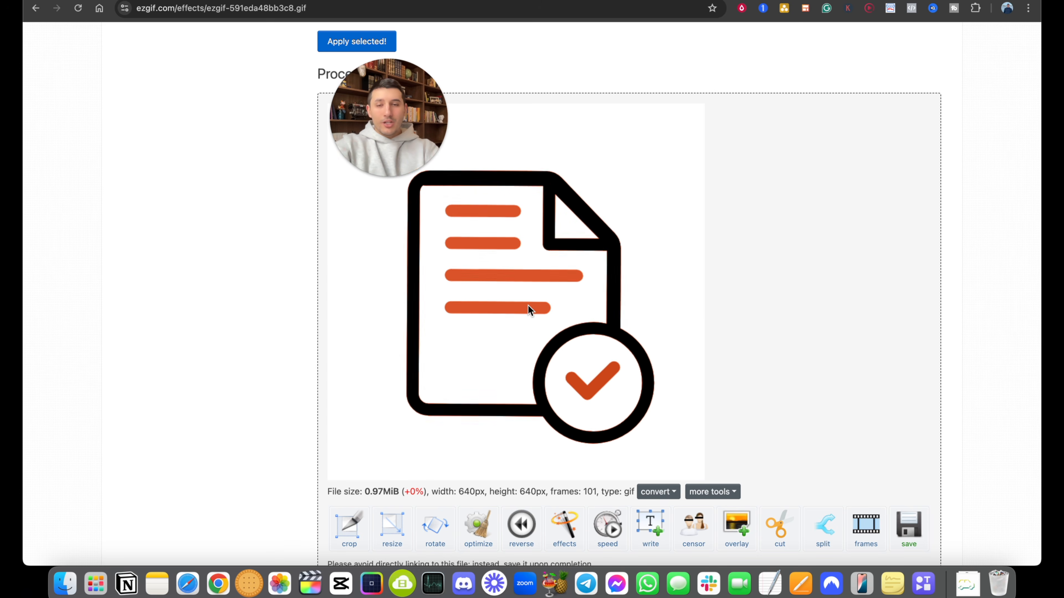
scroll(666, 405, "down", 4)
scroll(667, 405, "down", 1)
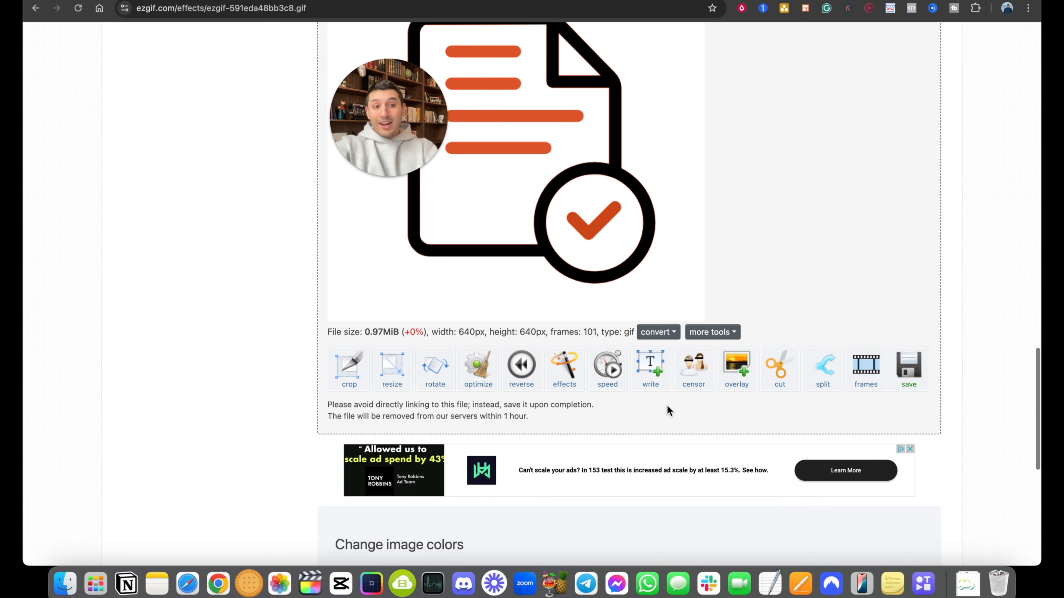
scroll(819, 274, "up", 1)
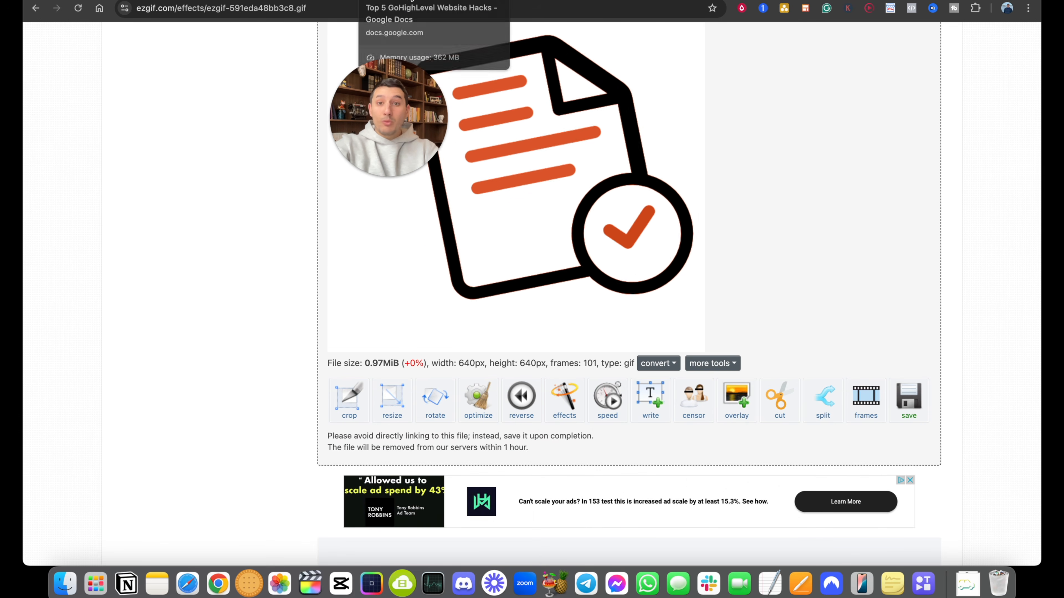
Step: In the GoHighLevel page builder, replace the Used Specials feature's image with the animated monitor GIF "interface-1-ezgif.com-effec..." from Media Storage
left_click(540, 1)
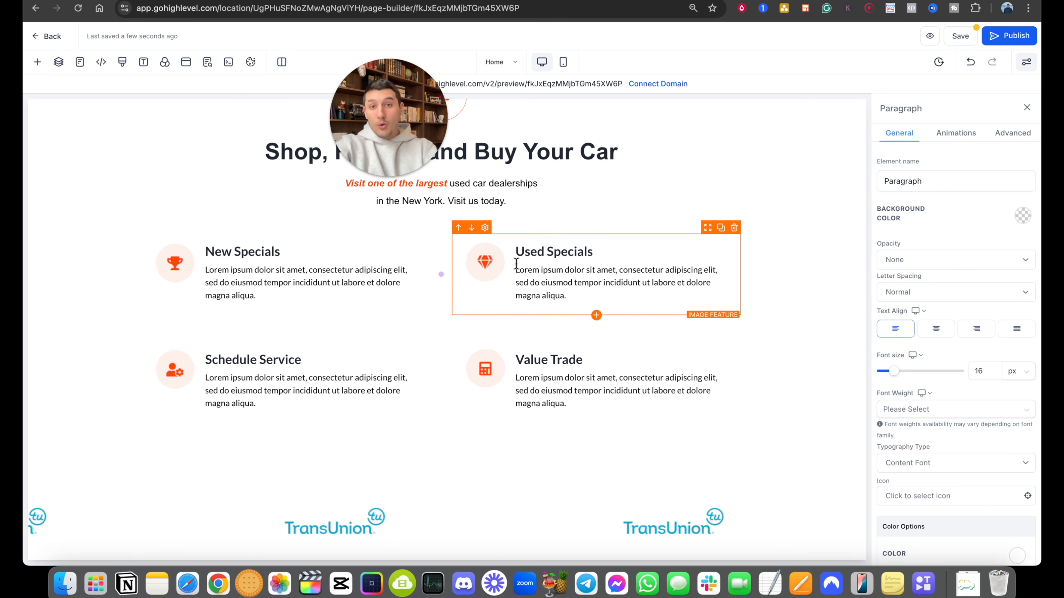
left_click(477, 267)
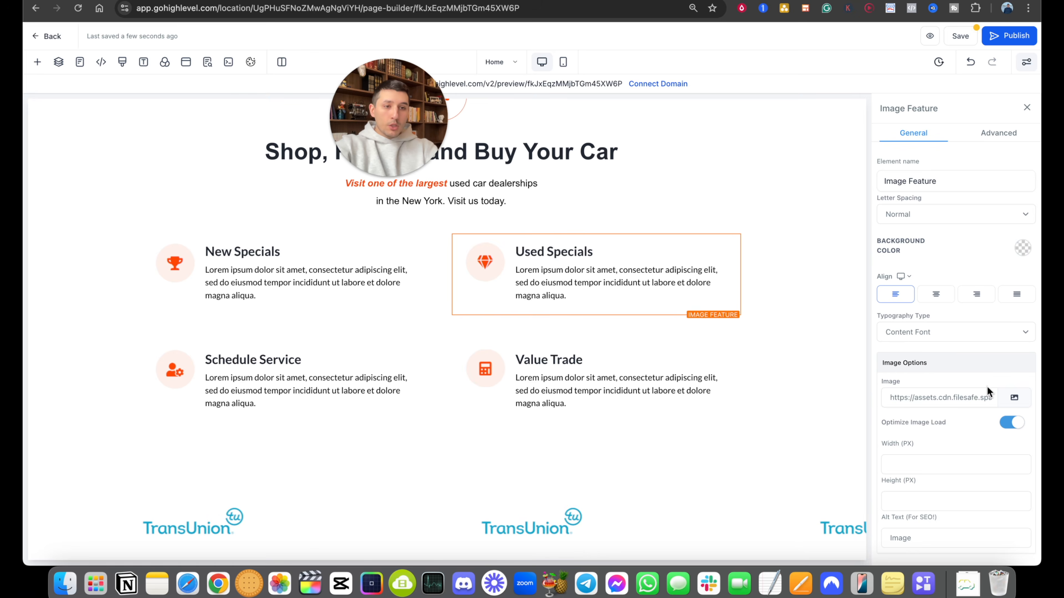
left_click(1016, 399)
scroll(625, 346, "down", 2)
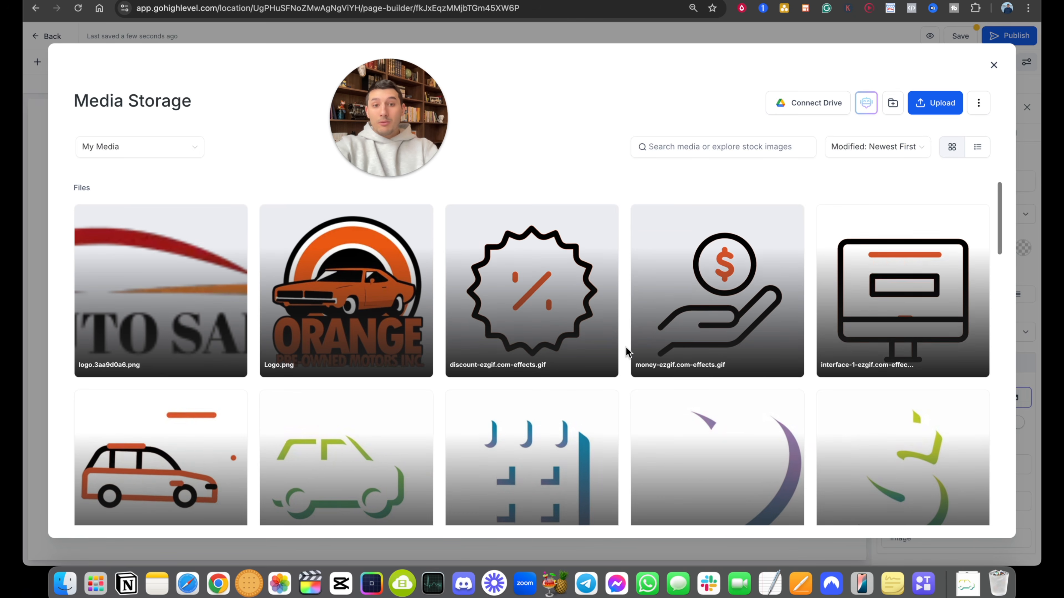
left_click(876, 287)
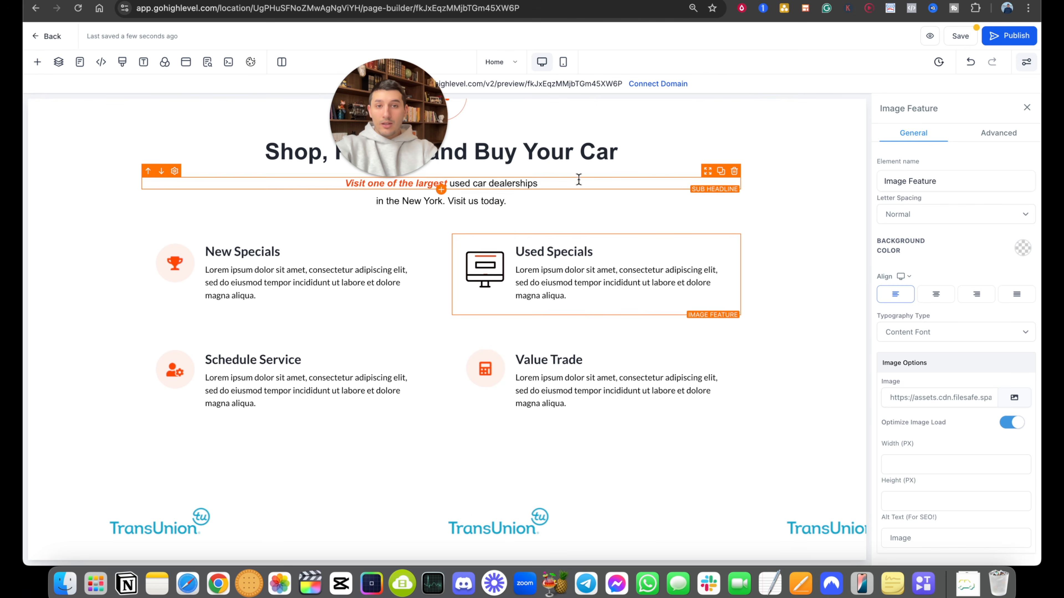
left_click(595, 153)
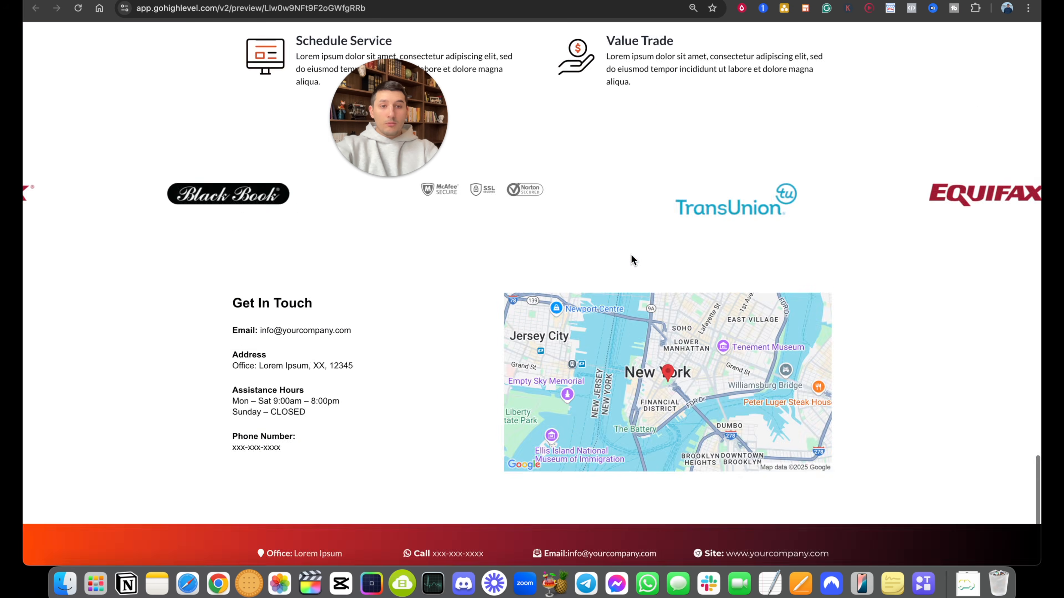
Step: Examine the finished site's preview for sections that use gradients, from the footer up through the testimonials
scroll(632, 259, "down", 3)
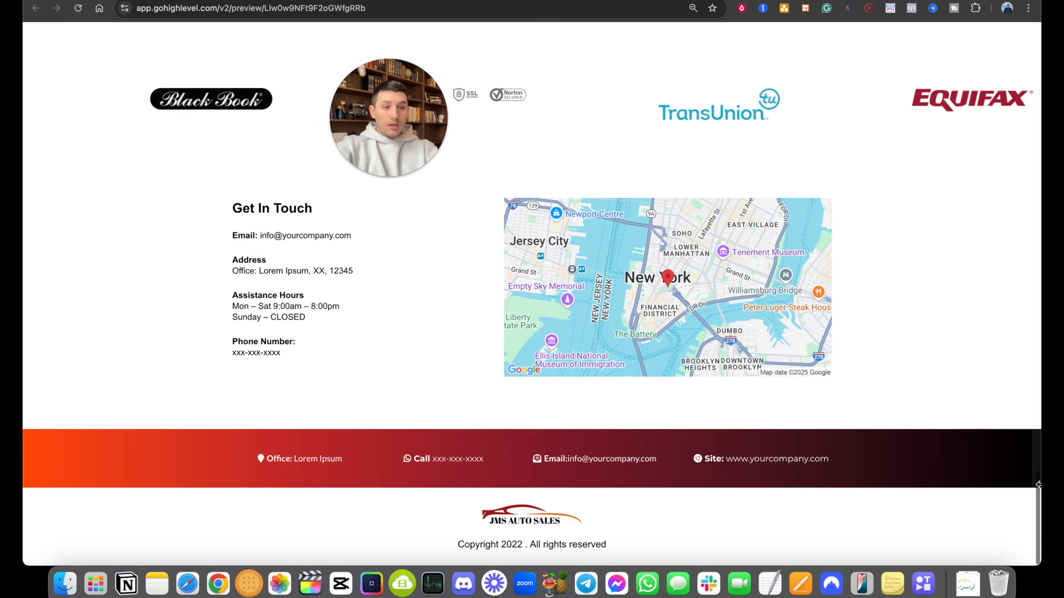
scroll(884, 377, "up", 15)
scroll(875, 321, "up", 10)
scroll(751, 403, "down", 6)
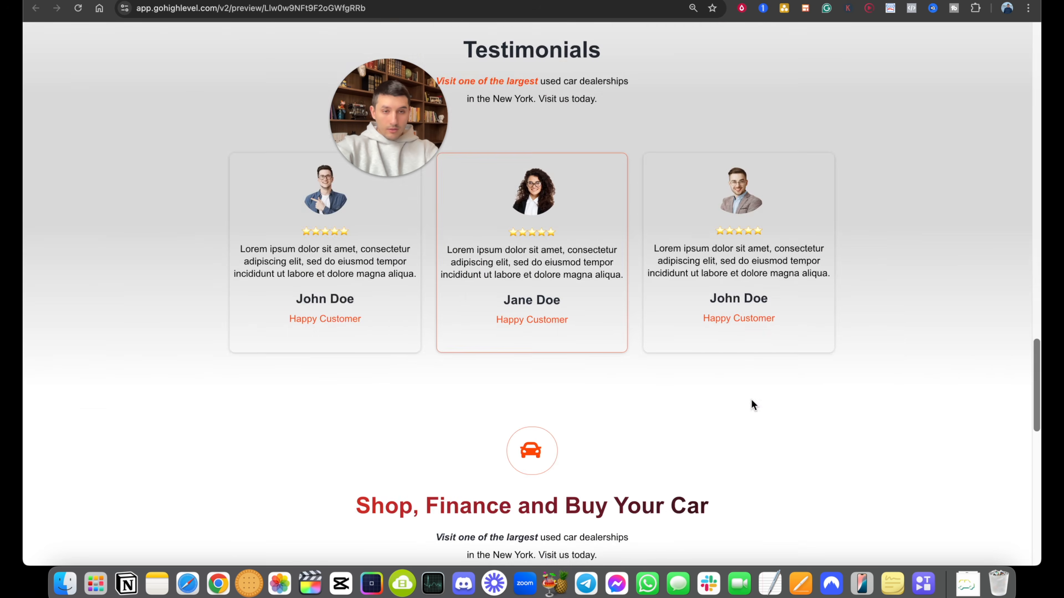
scroll(808, 233, "up", 18)
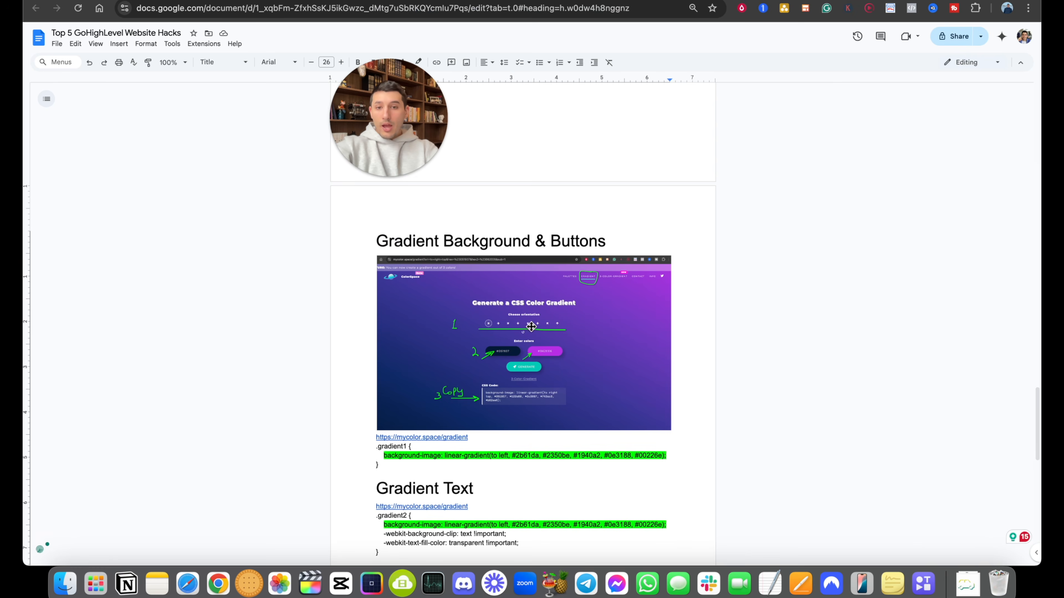
Step: Copy the .gradient1 rule from the document's Gradient Background & Buttons section and paste it at the end of the page's custom CSS
scroll(531, 327, "down", 1)
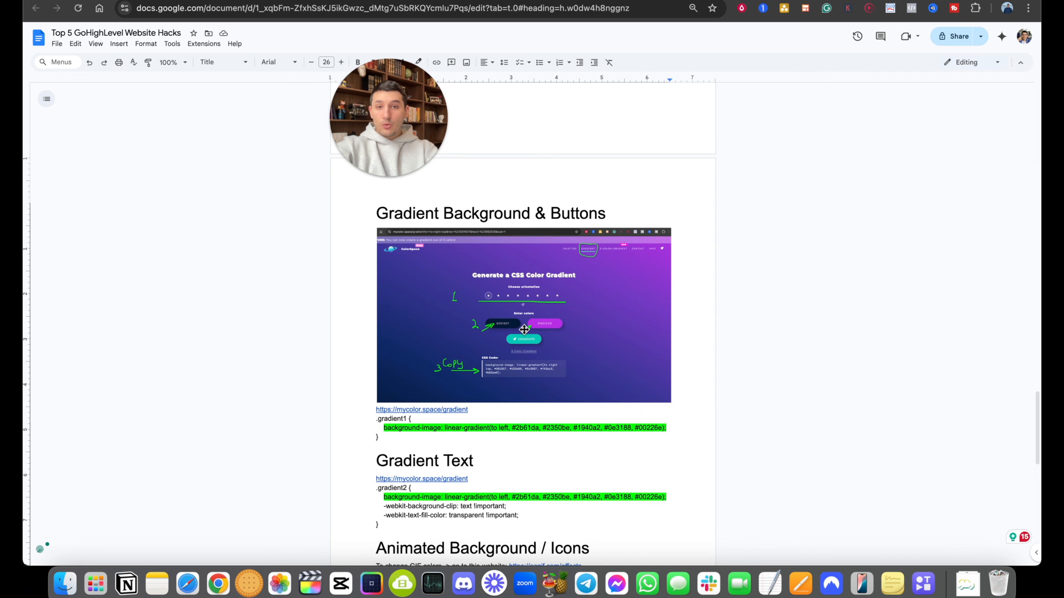
left_click_drag(386, 439, 374, 425)
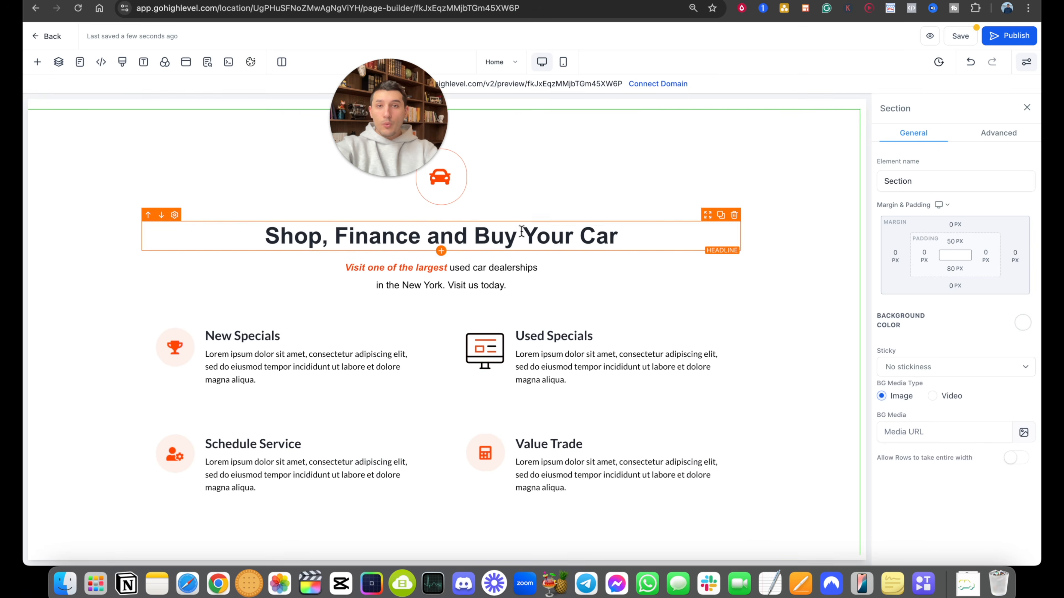
left_click(122, 67)
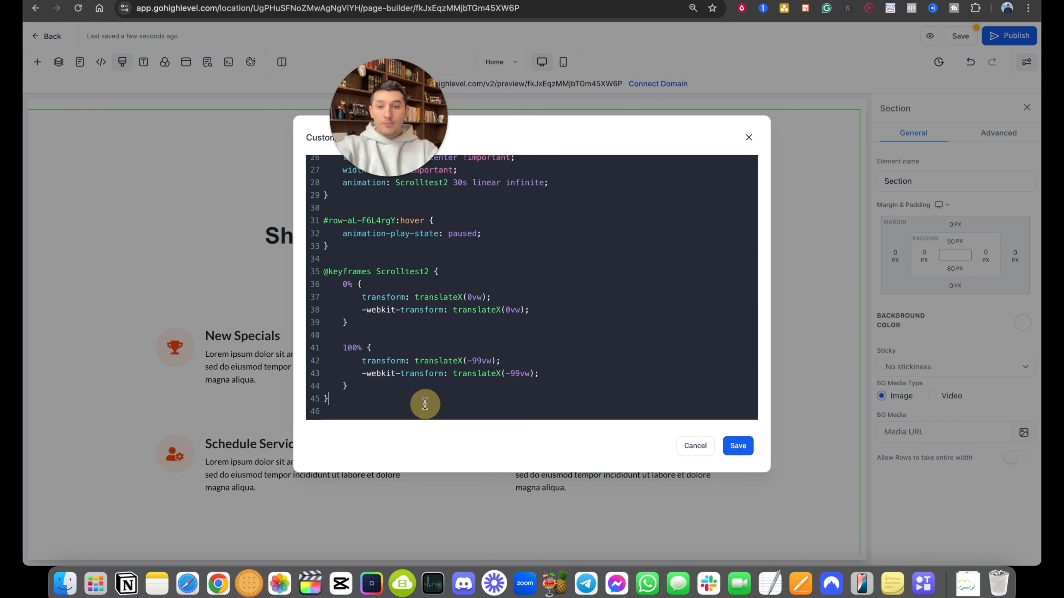
key("super+v")
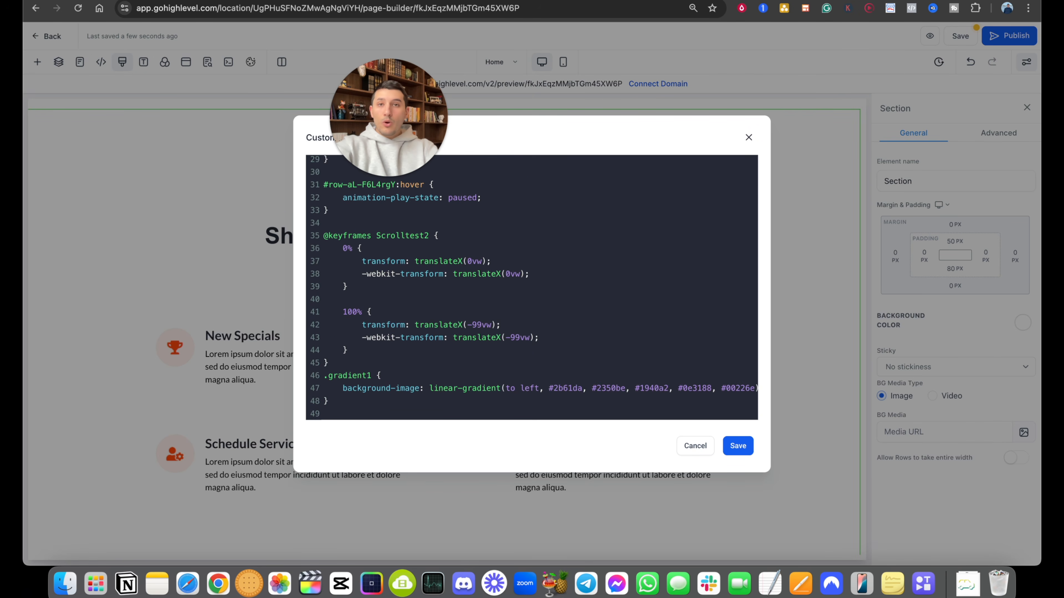
Step: Open the document's mycolor.space gradient link and generate a gradient from #717479 to #F9FFEB
key("ctrl+Tab")
left_click(405, 443)
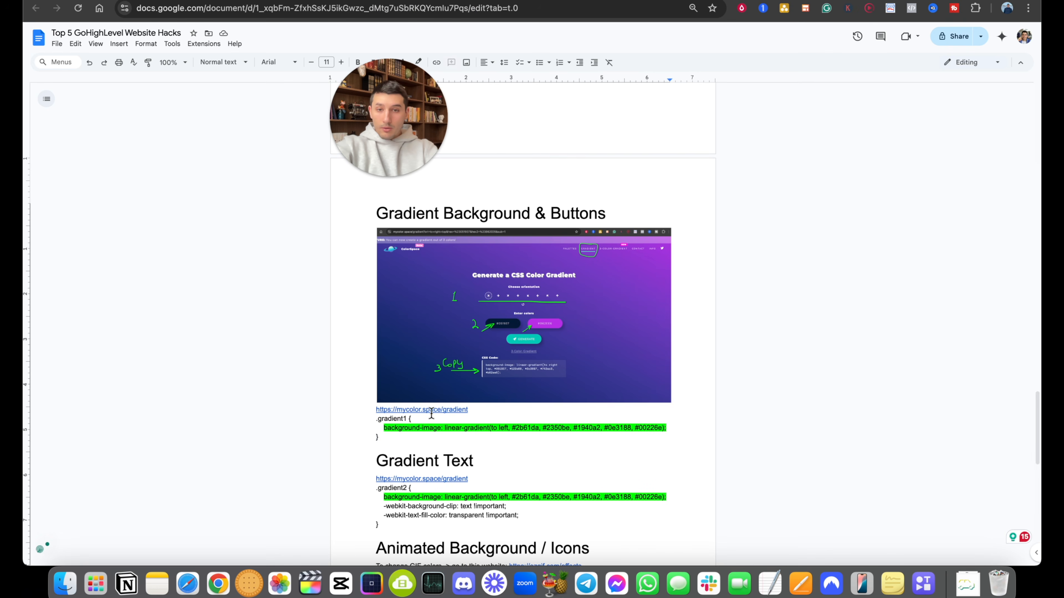
left_click(437, 423)
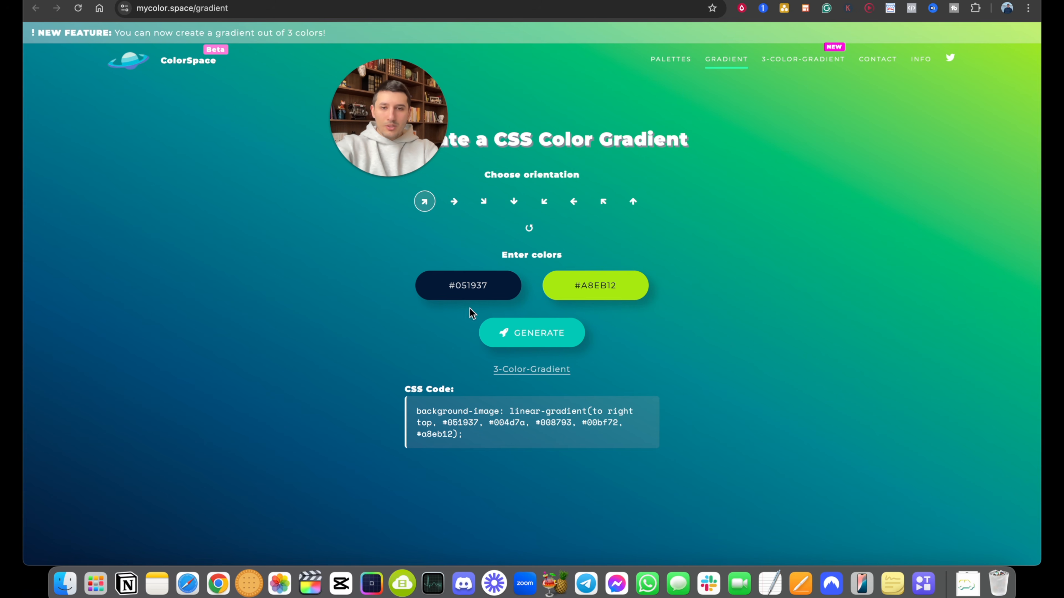
left_click(473, 288)
left_click(525, 228)
left_click(614, 286)
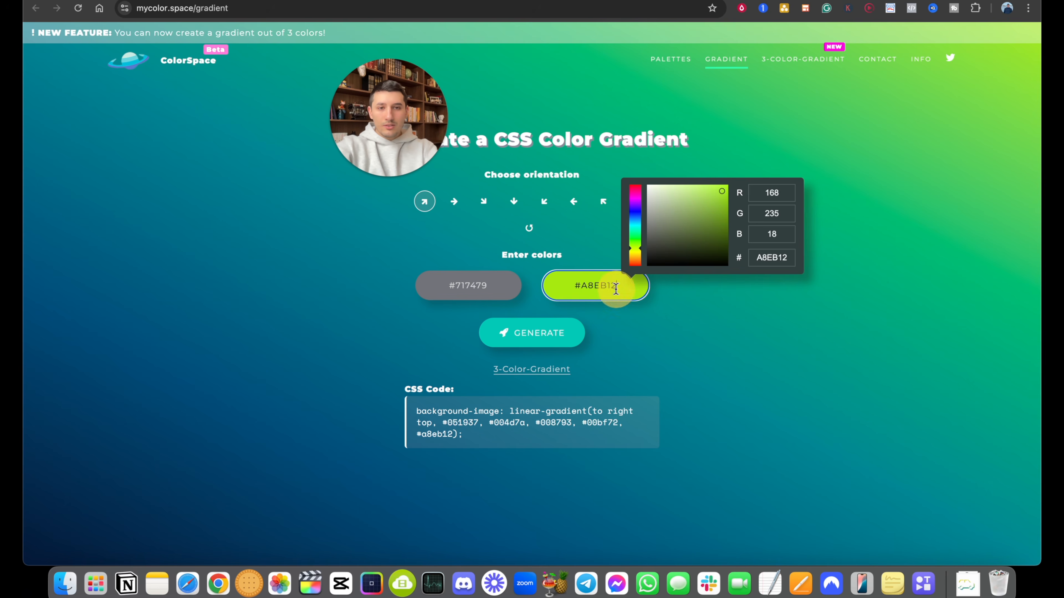
left_click(664, 185)
left_click(578, 340)
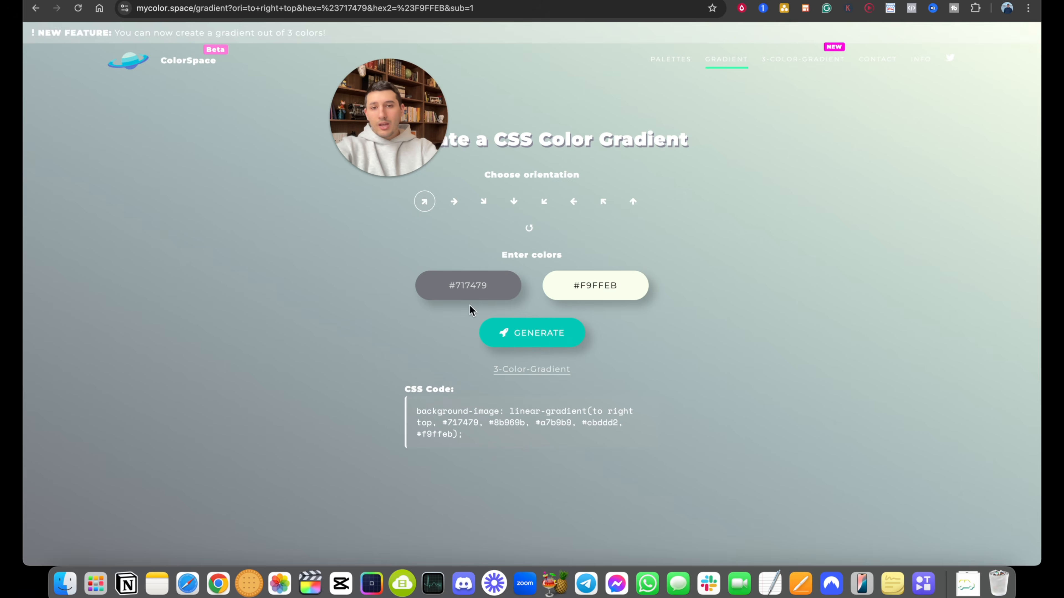
Step: Change the first gradient color to #E35BB4, regenerate the gradient, and copy its full CSS code
left_click(481, 293)
left_click(506, 194)
left_click(567, 193)
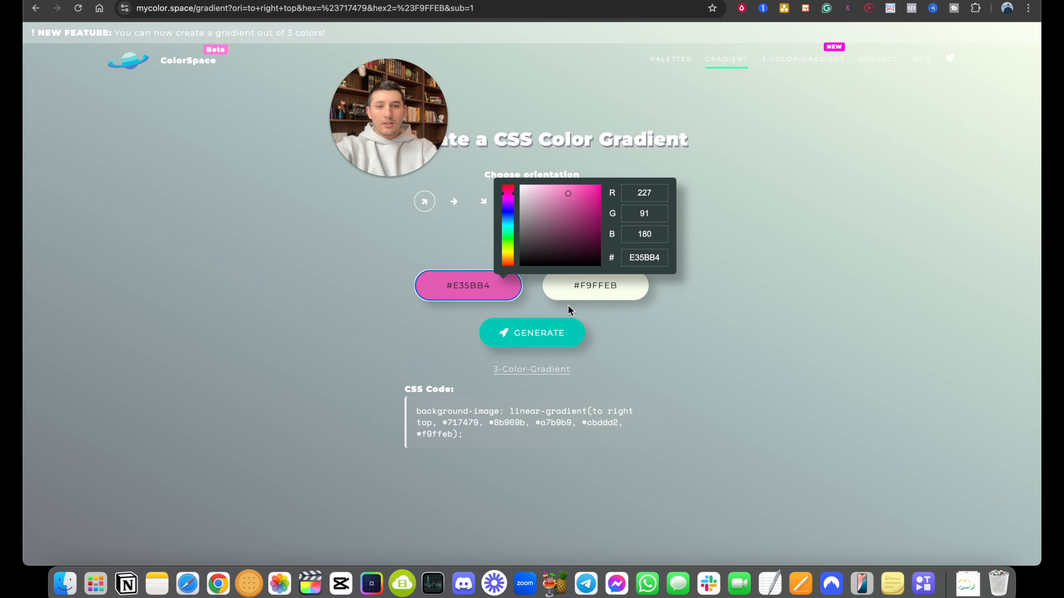
left_click(540, 335)
left_click(475, 424)
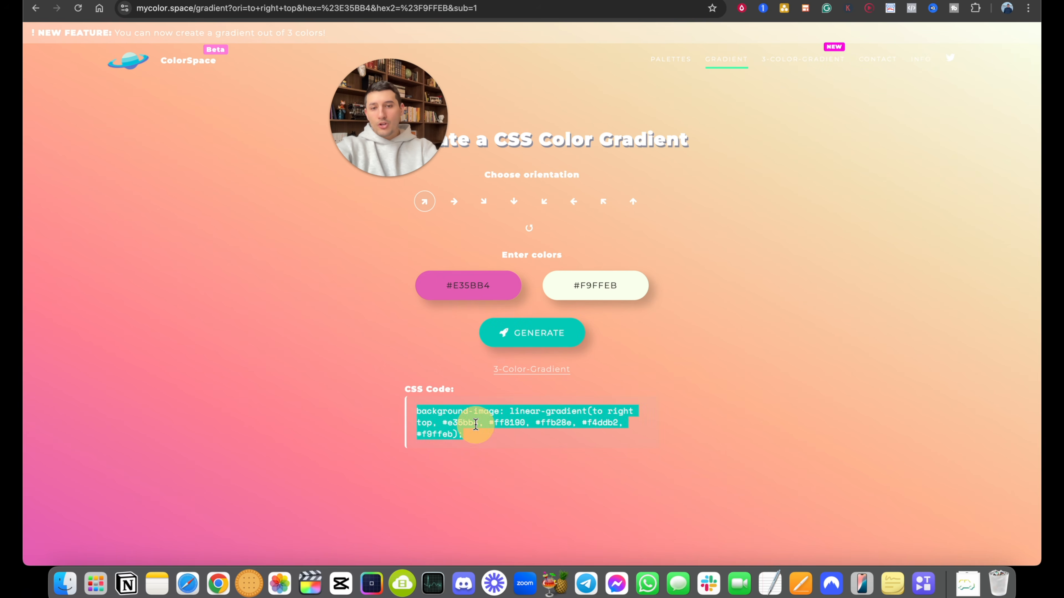
left_click_drag(416, 390, 464, 392)
left_click(457, 428)
key("cmd+c")
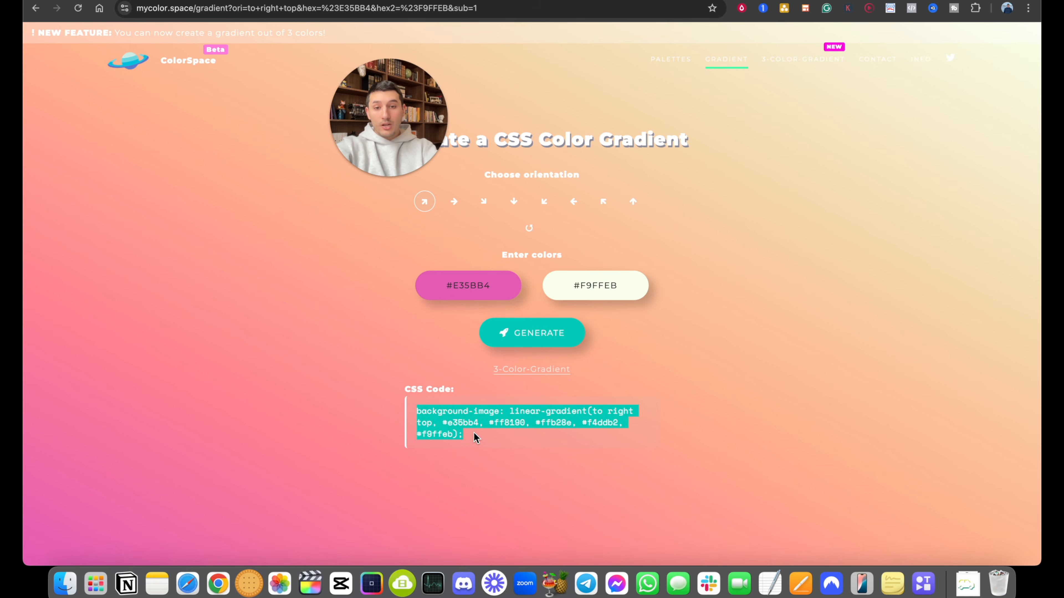
Step: In the page builder's custom CSS, replace .gradient1's background-image line with the copied #e35bb4 to #f9ffeb gradient and save
key("ctrl+shift+Tab")
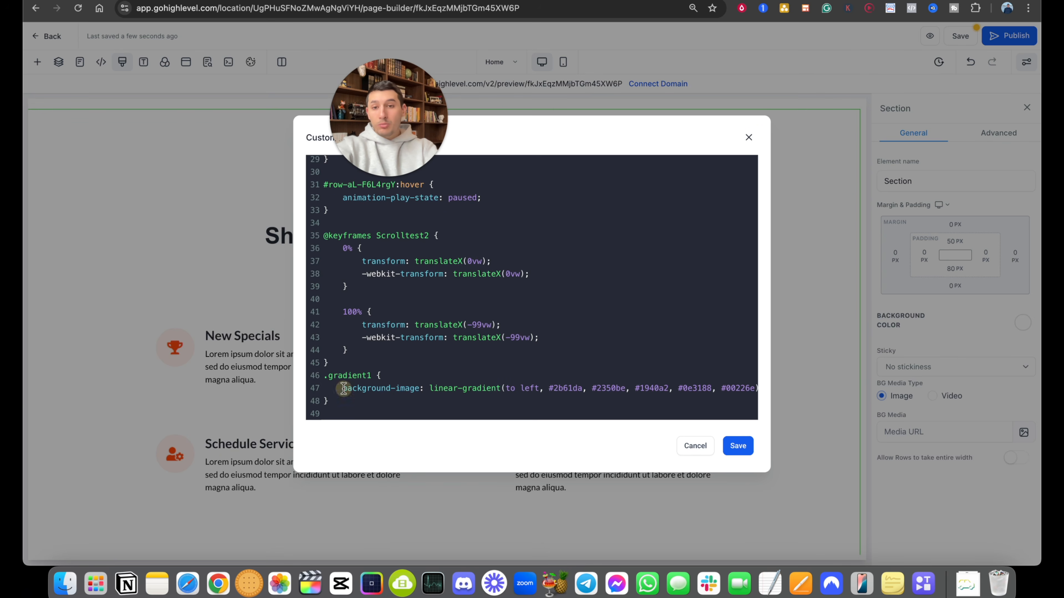
left_click_drag(455, 384, 784, 387)
key("cmd+v")
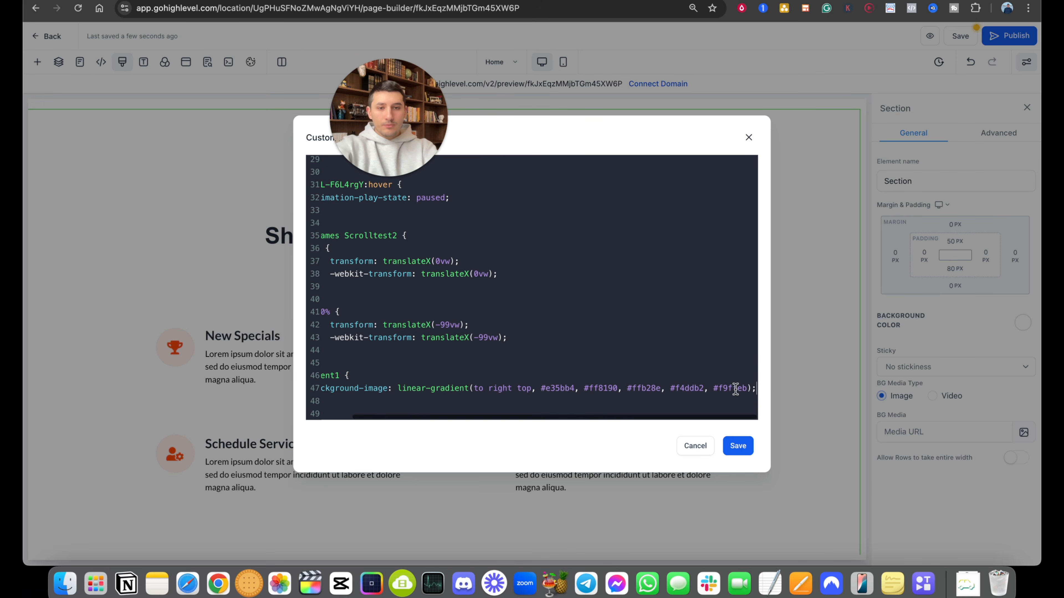
left_click(336, 388)
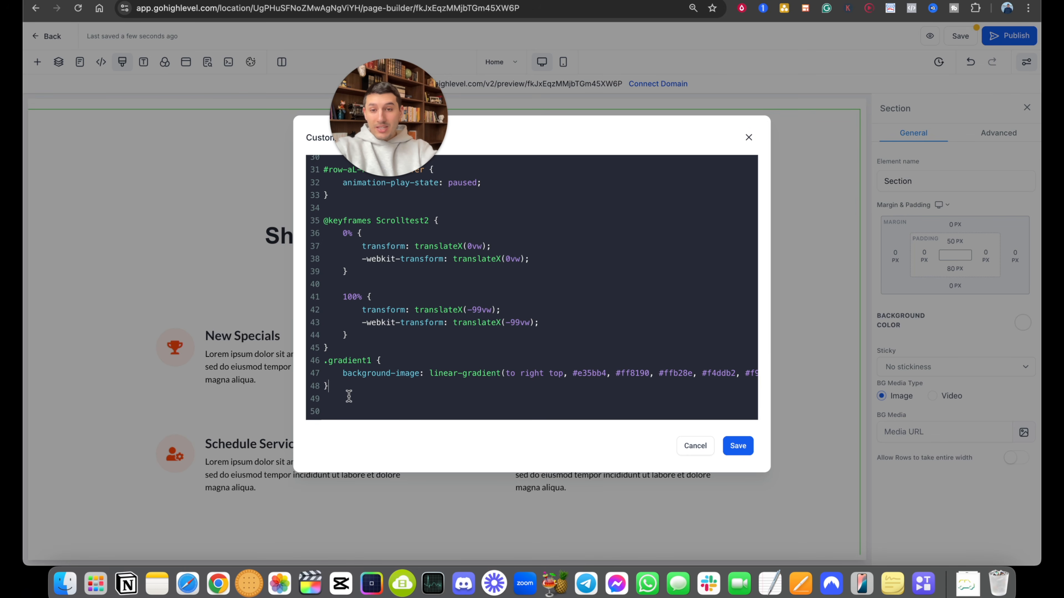
double_click(349, 362)
left_click(391, 359)
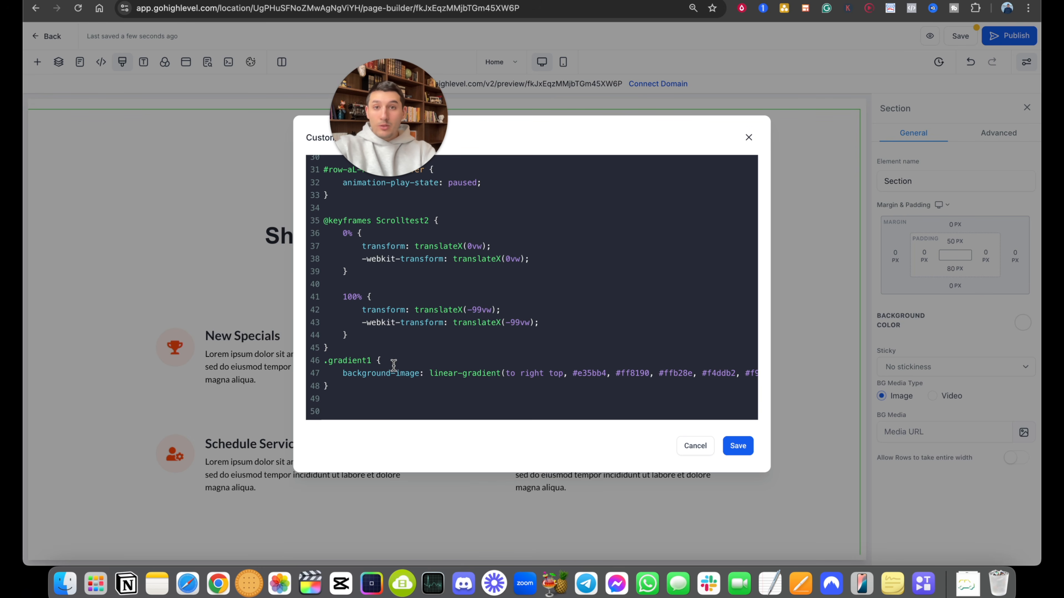
left_click(738, 447)
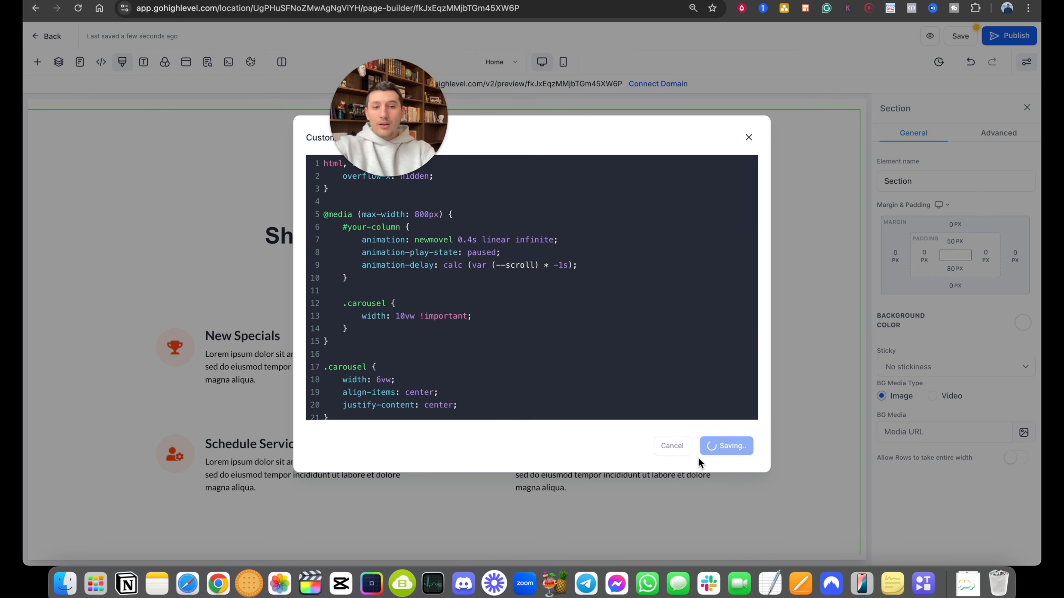
Step: Add the custom class gradient1 to the orange contact-details section above the footer logo
scroll(649, 398, "down", 5)
scroll(616, 383, "up", 2)
scroll(617, 387, "down", 9)
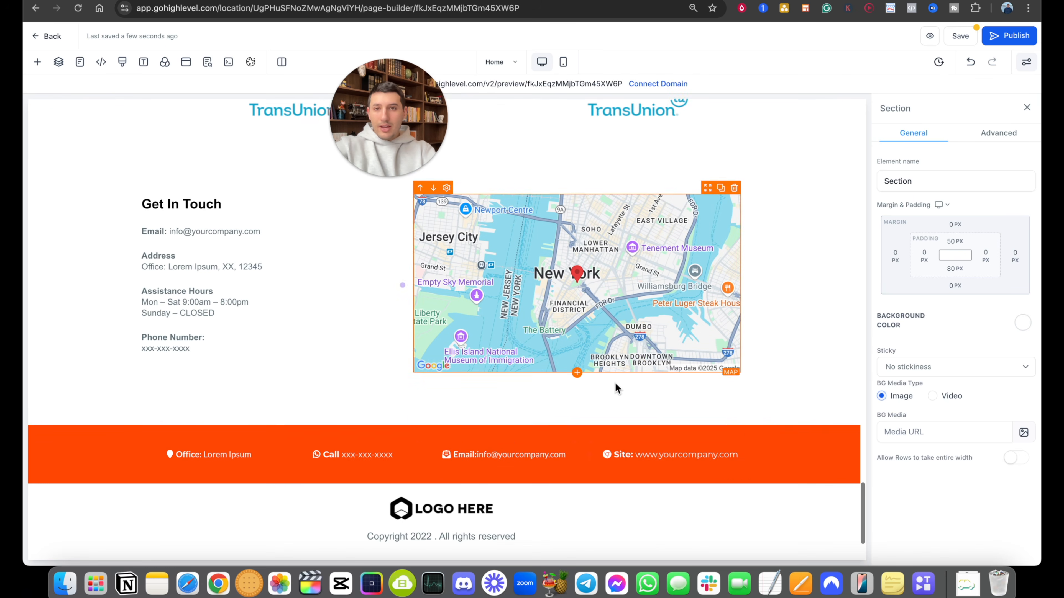
left_click(816, 450)
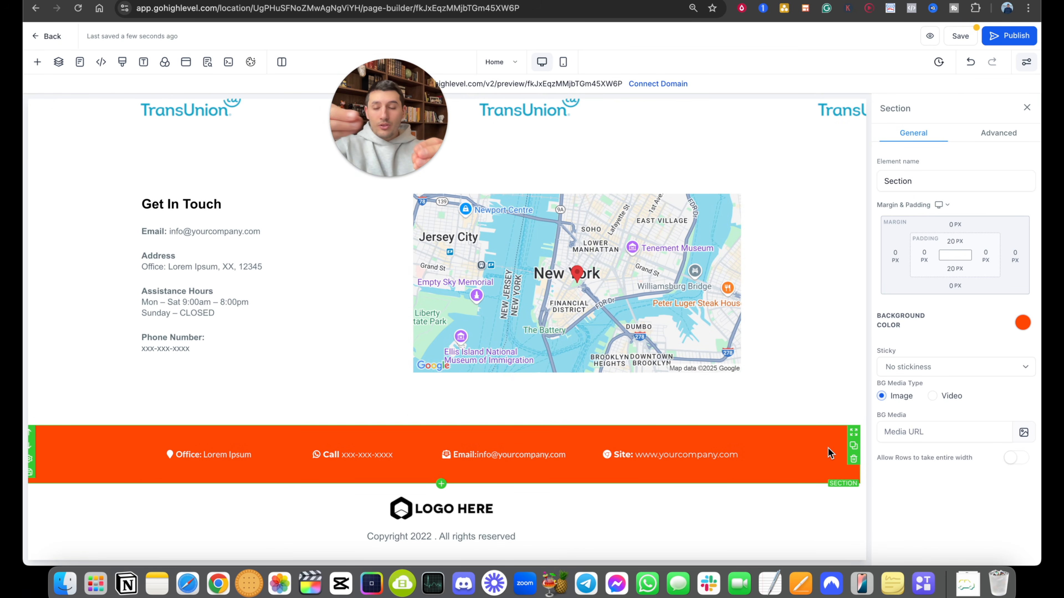
left_click(998, 132)
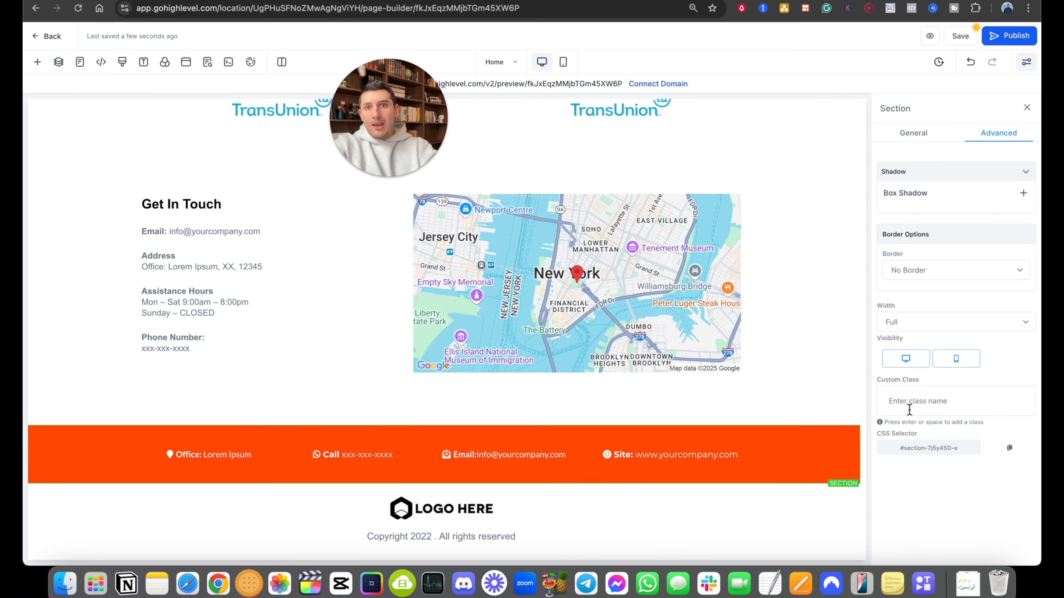
type("gradient1")
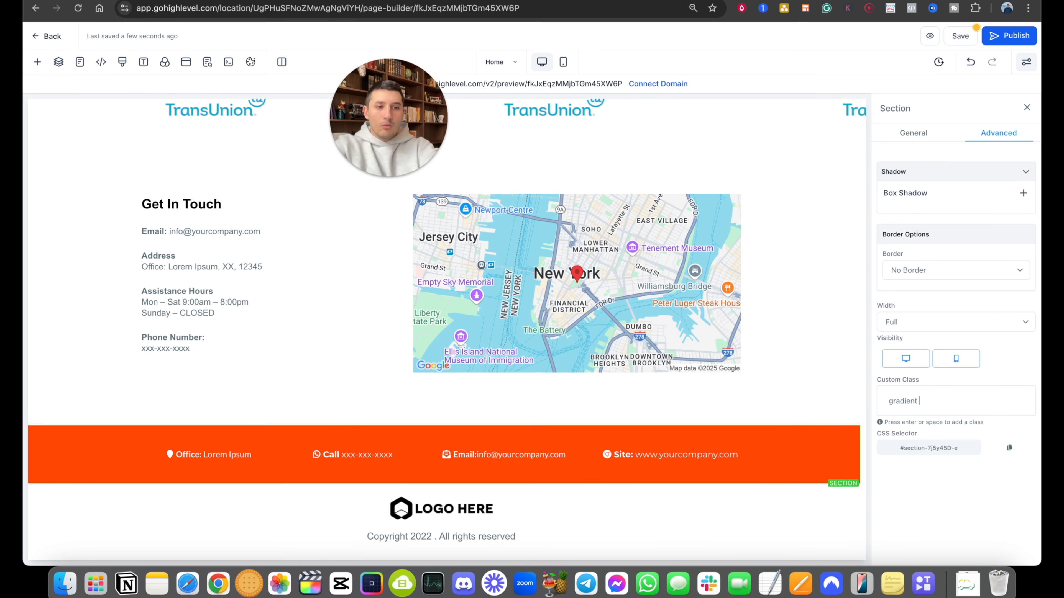
key("Return")
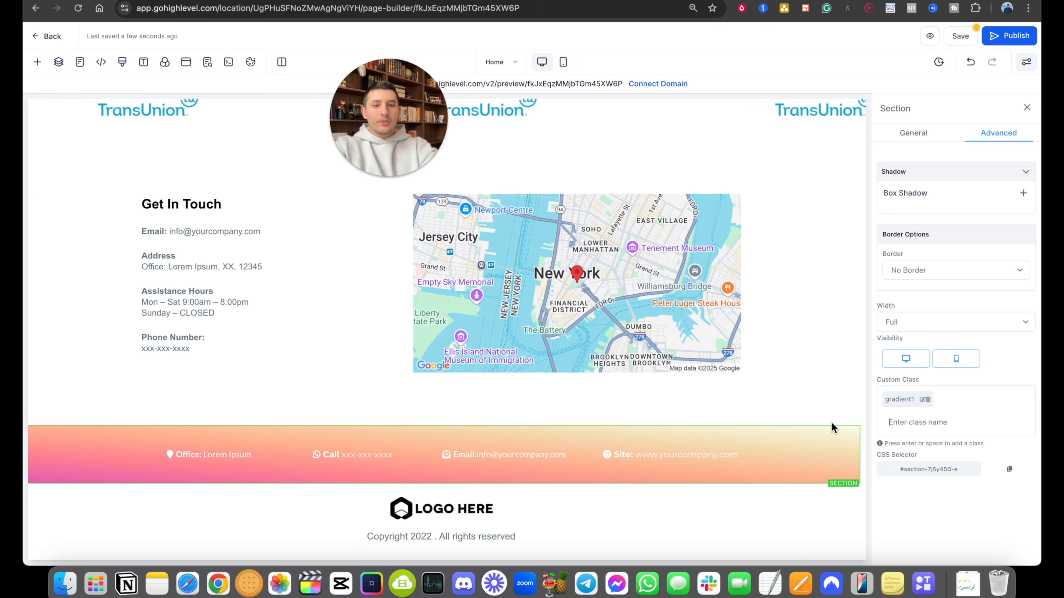
Step: Add the custom class gradient1 to the "Get a appointment" button beside the Featured Listings heading
left_click(810, 372)
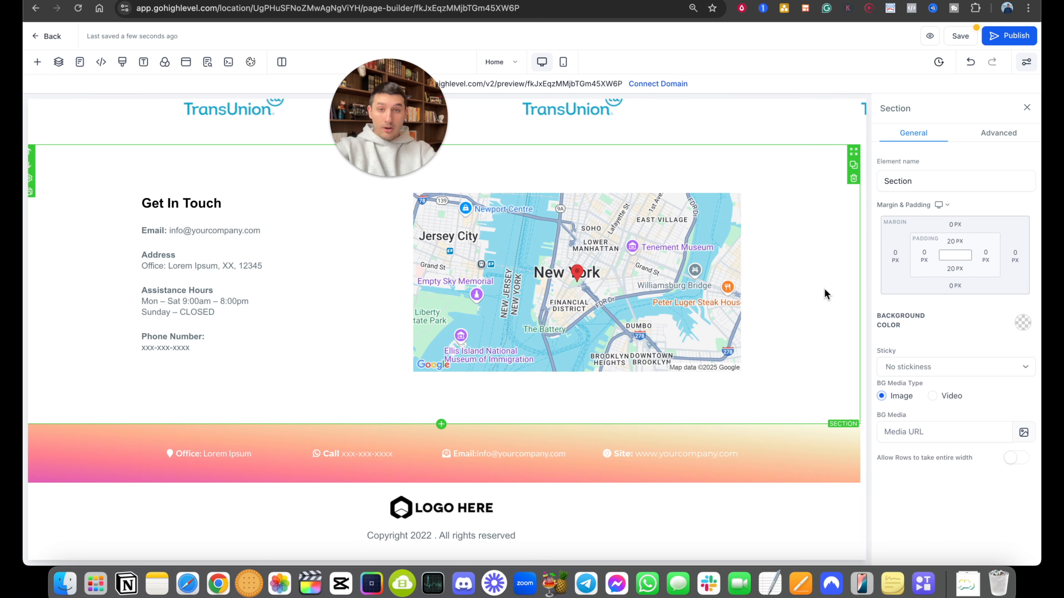
scroll(823, 288, "up", 10)
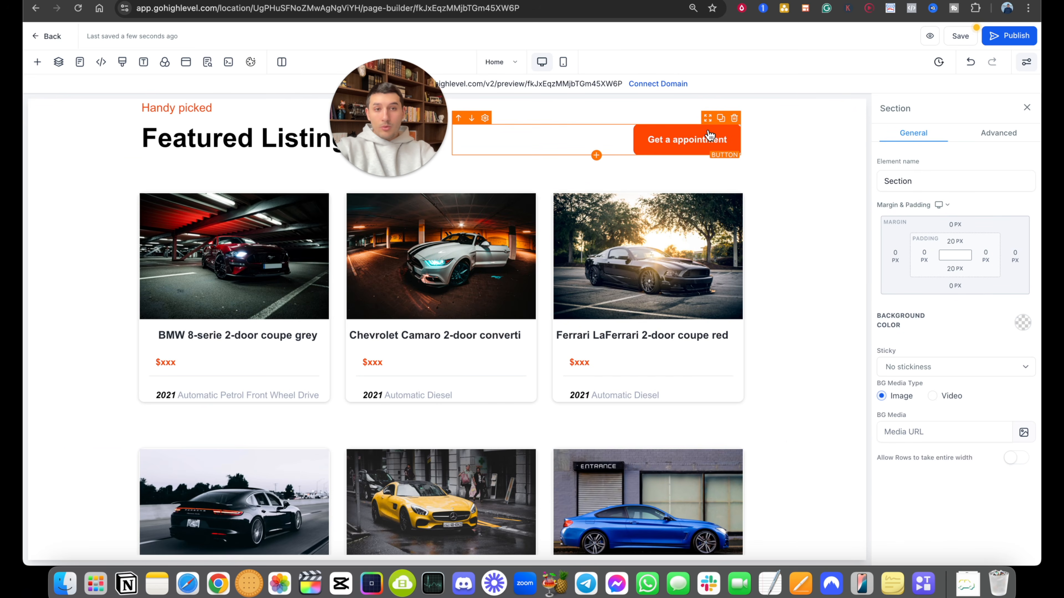
left_click(697, 155)
left_click(1008, 135)
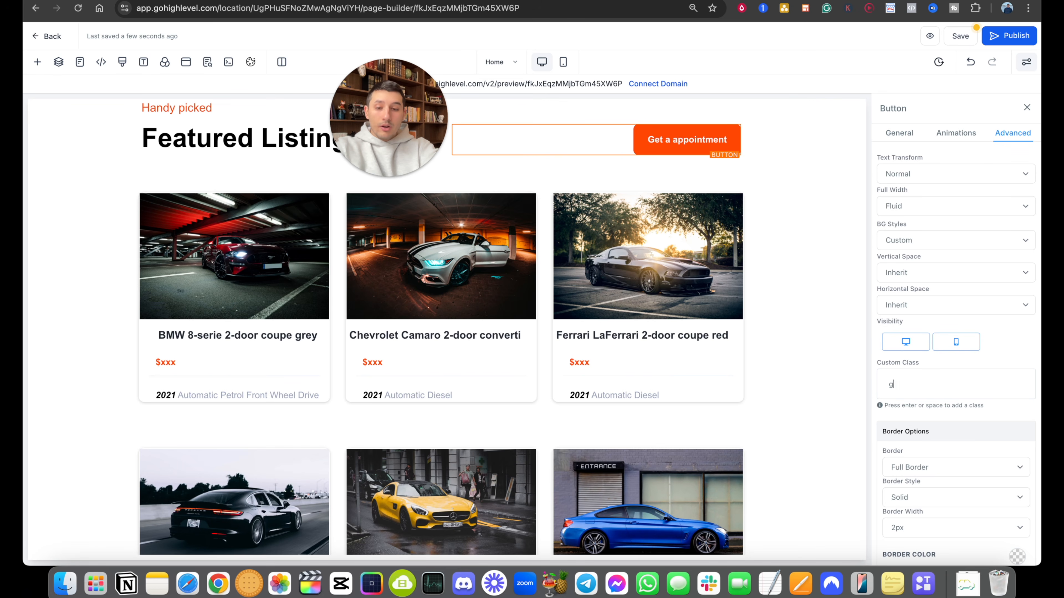
type("gradient1")
key("Return")
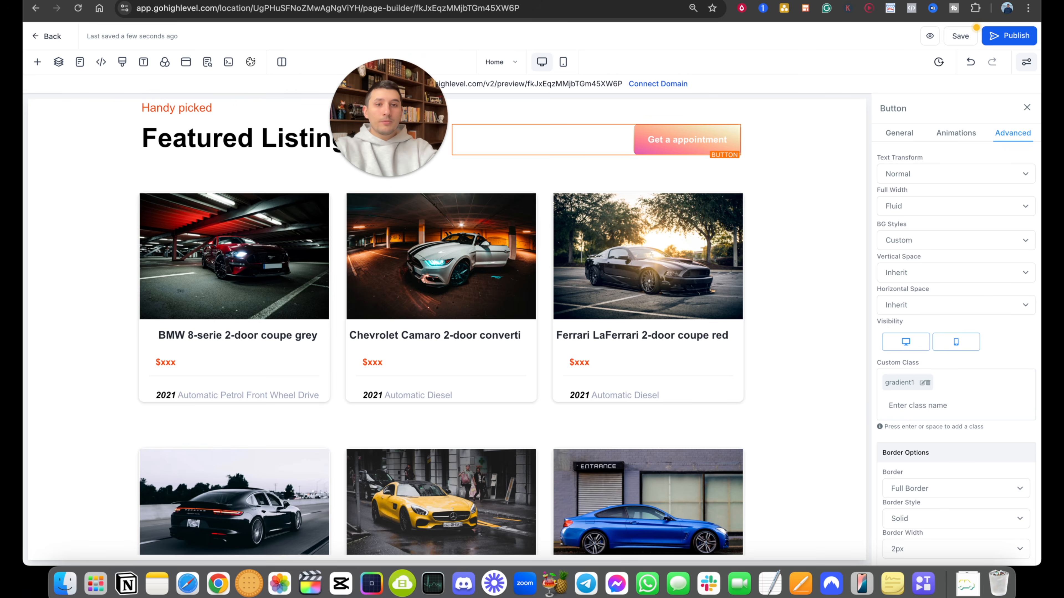
Step: Copy the .gradient2 rule from the document's Gradient Text section and paste it below .gradient1 in the page's custom CSS
key("ctrl+Tab")
scroll(498, 458, "up", 1)
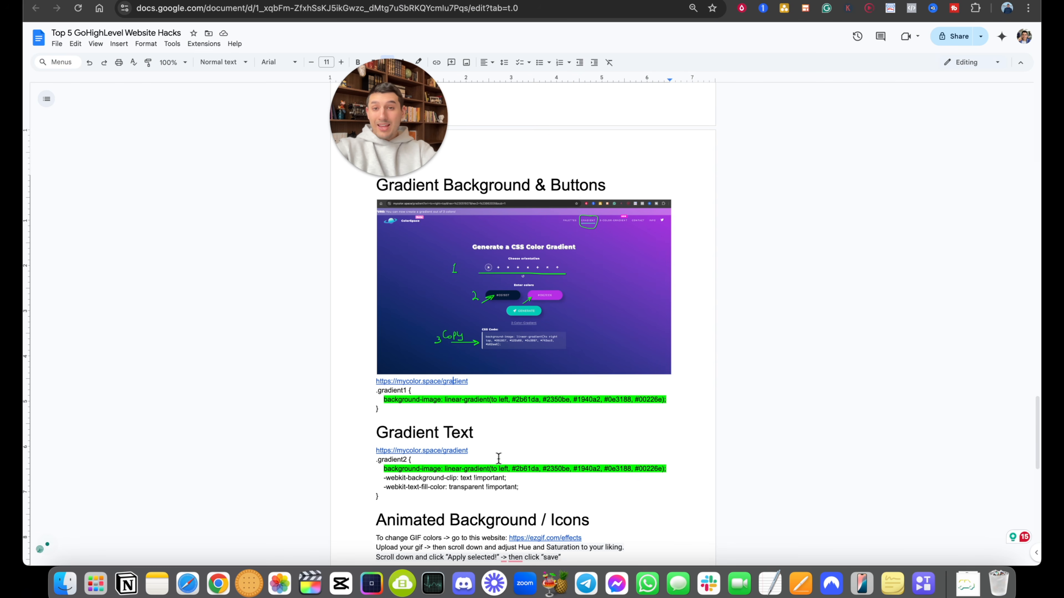
left_click_drag(377, 432, 490, 433)
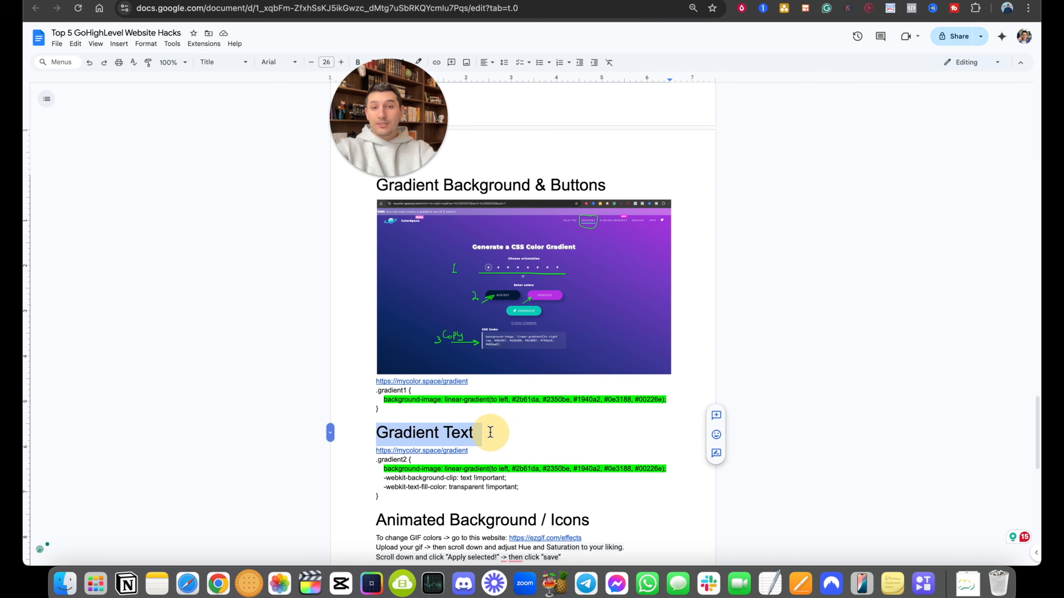
left_click(386, 497)
left_click_drag(519, 487, 367, 458)
key("super+c")
left_click(393, 499)
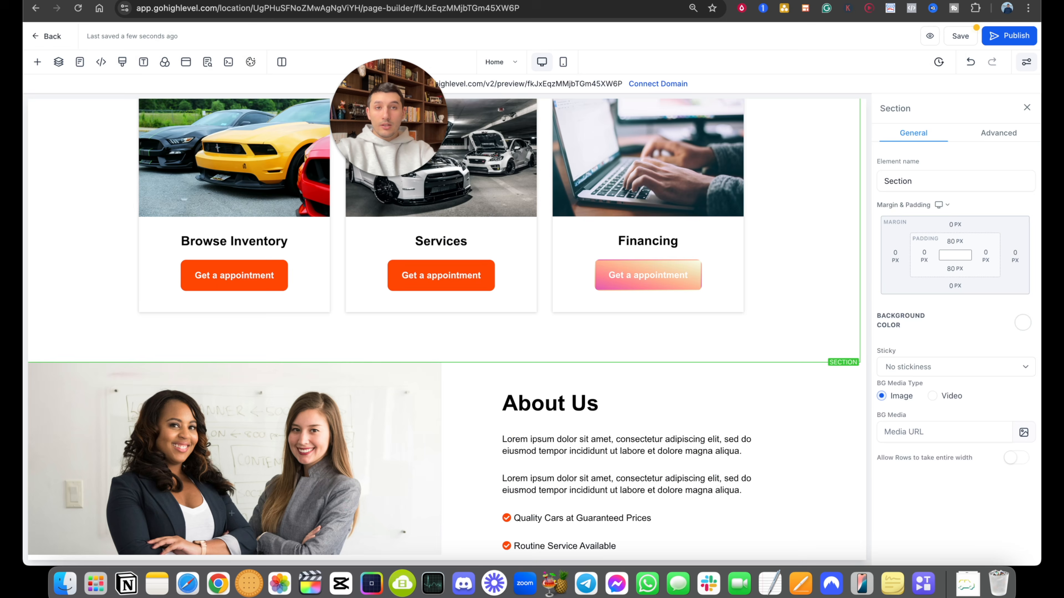
left_click(122, 63)
key("super+v")
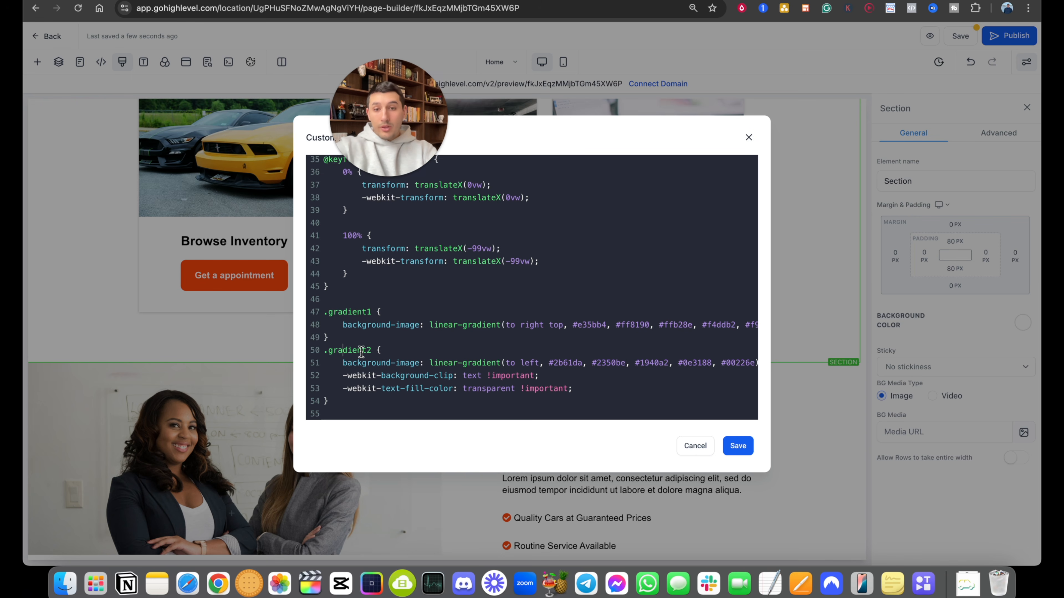
left_click(370, 350)
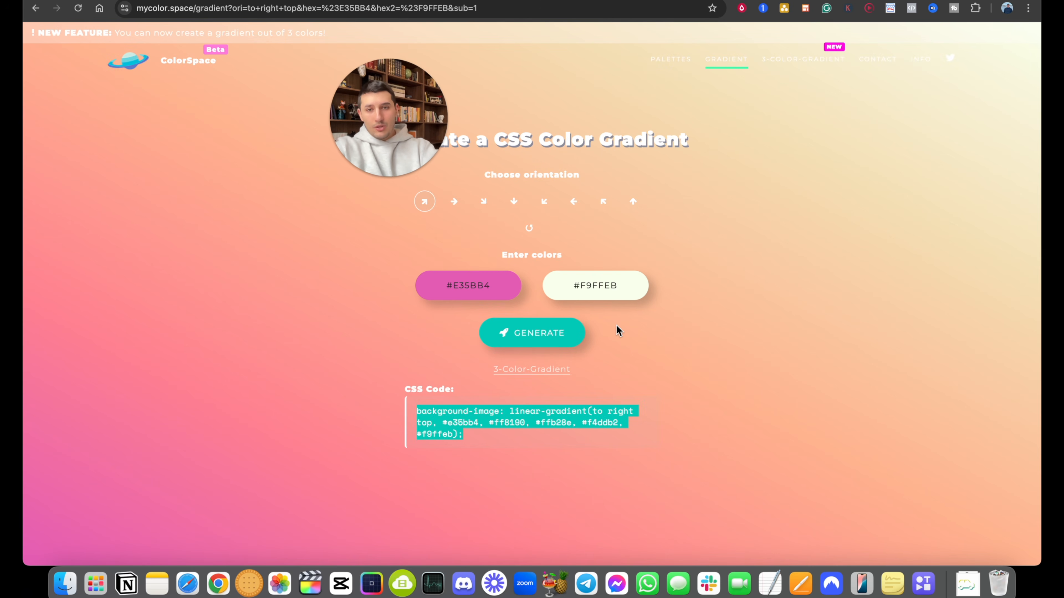
Step: In the ColorSpace generator, set the first color to a dark shade around #37202F, regenerate the gradient, and copy its CSS code
left_click_drag(406, 142, 302, 142)
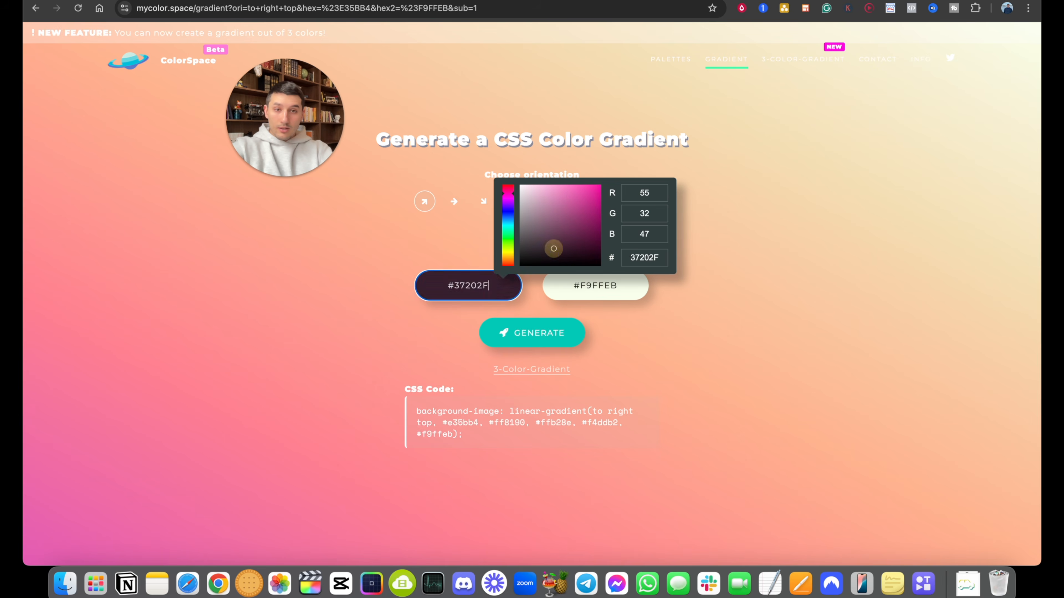
left_click_drag(554, 248, 554, 335)
left_click(562, 335)
left_click_drag(463, 435, 416, 409)
key("super+c")
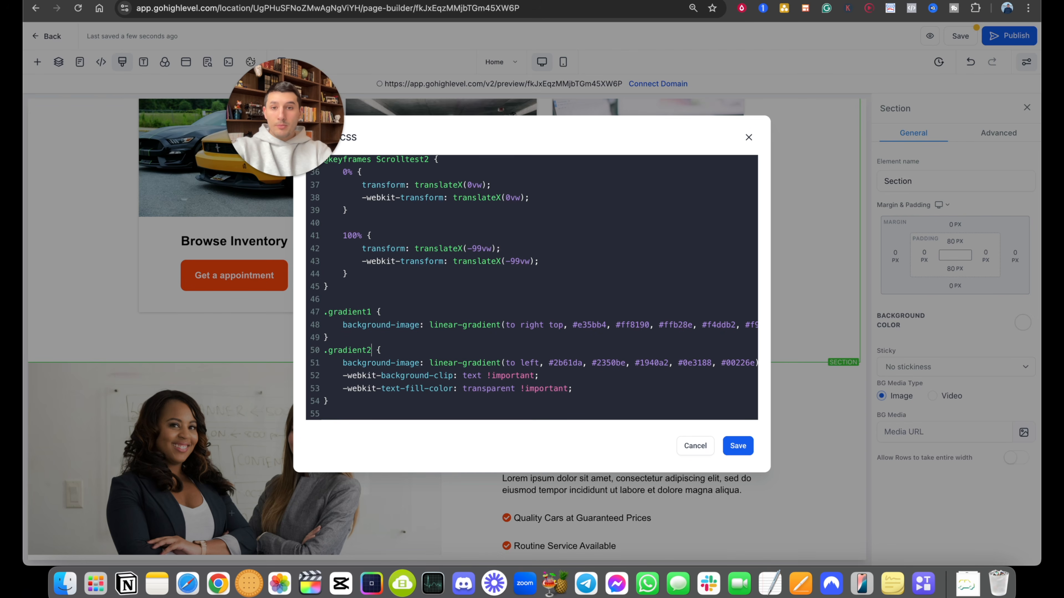
Step: Replace .gradient2's background-image line with the copied dark gradient and save the custom CSS
left_click_drag(344, 362, 752, 362)
key("super+v")
left_click(738, 445)
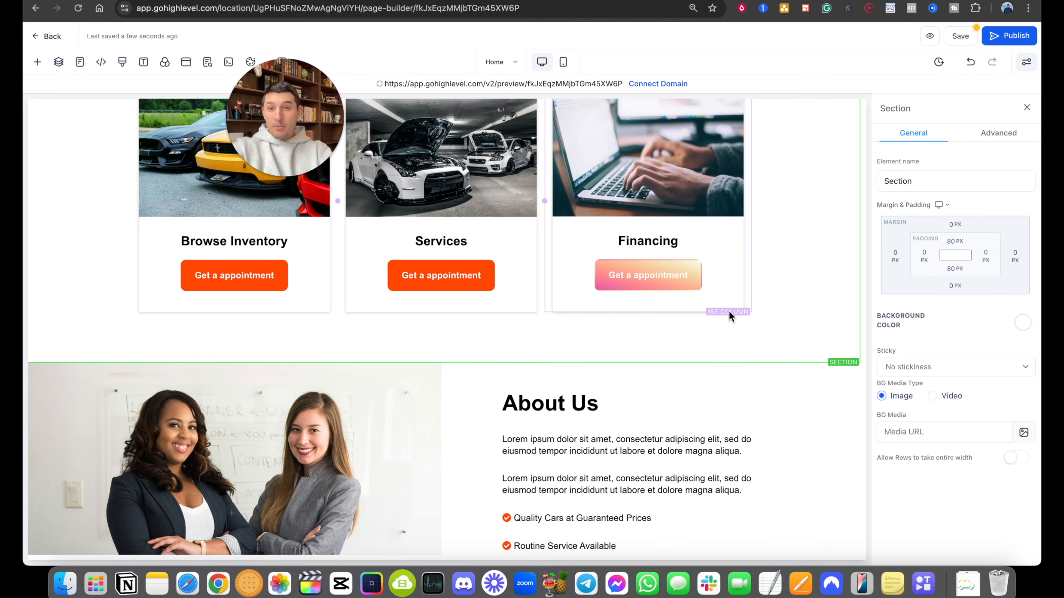
Step: Add the custom class gradient2 to the "Shop, Finance and Buy Your Car" headline and save the page
scroll(685, 325, "down", 4)
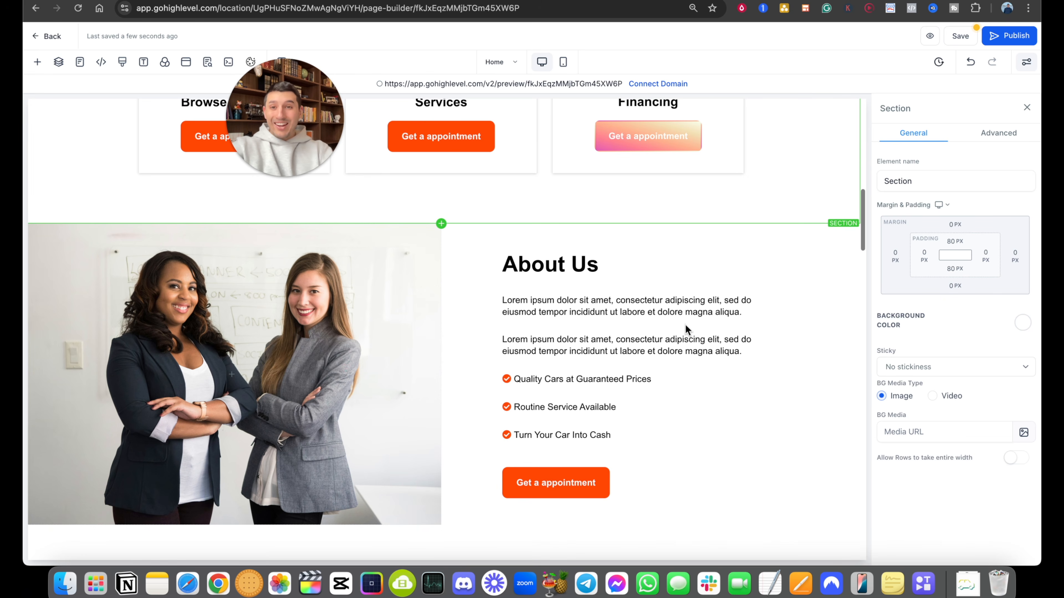
scroll(575, 350, "down", 15)
scroll(575, 351, "down", 15)
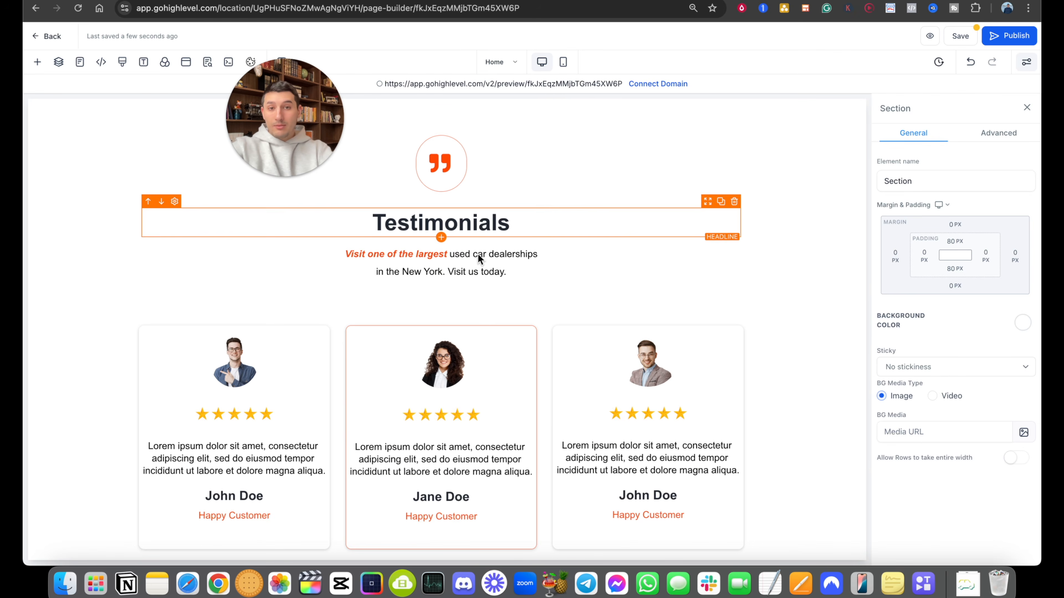
scroll(478, 253, "down", 9)
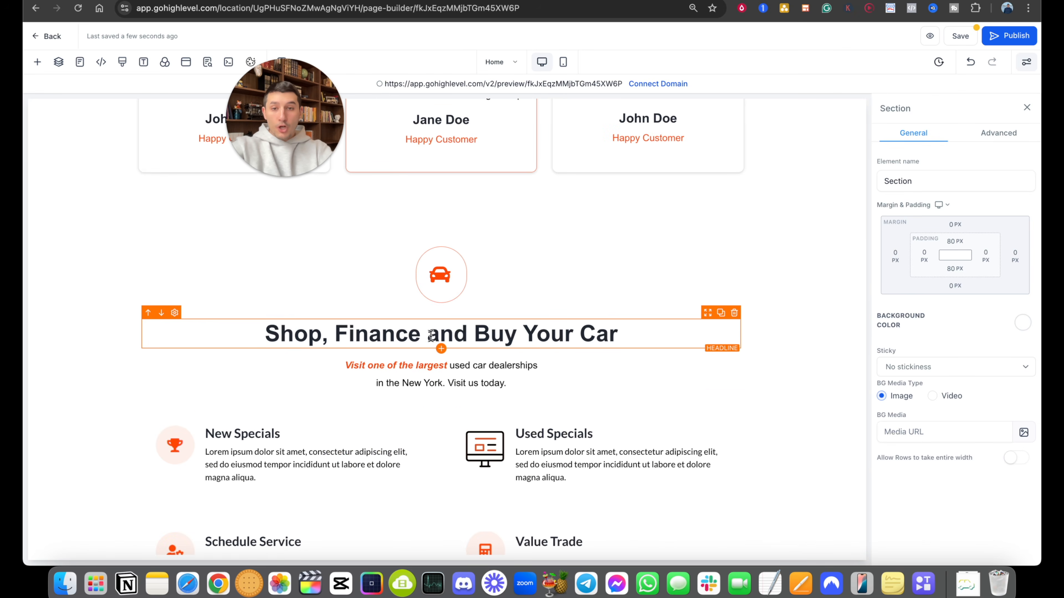
left_click(541, 331)
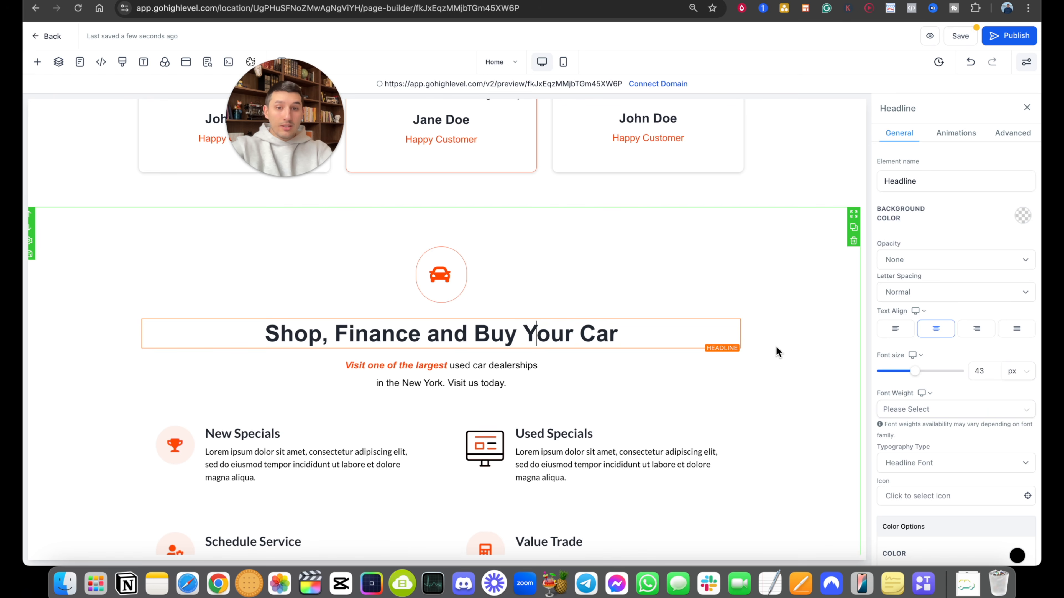
left_click(1013, 134)
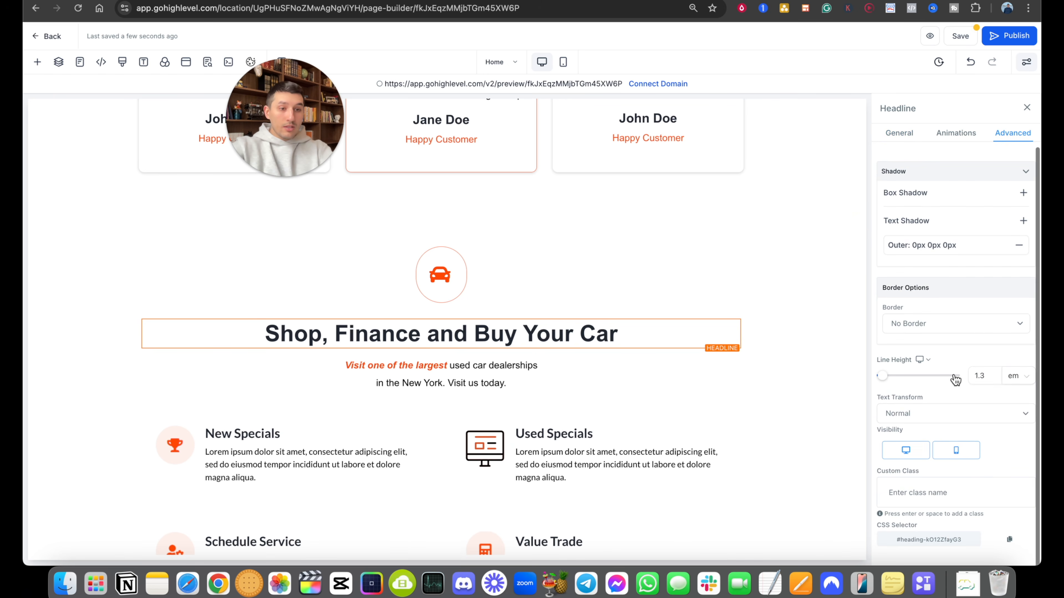
left_click(913, 488)
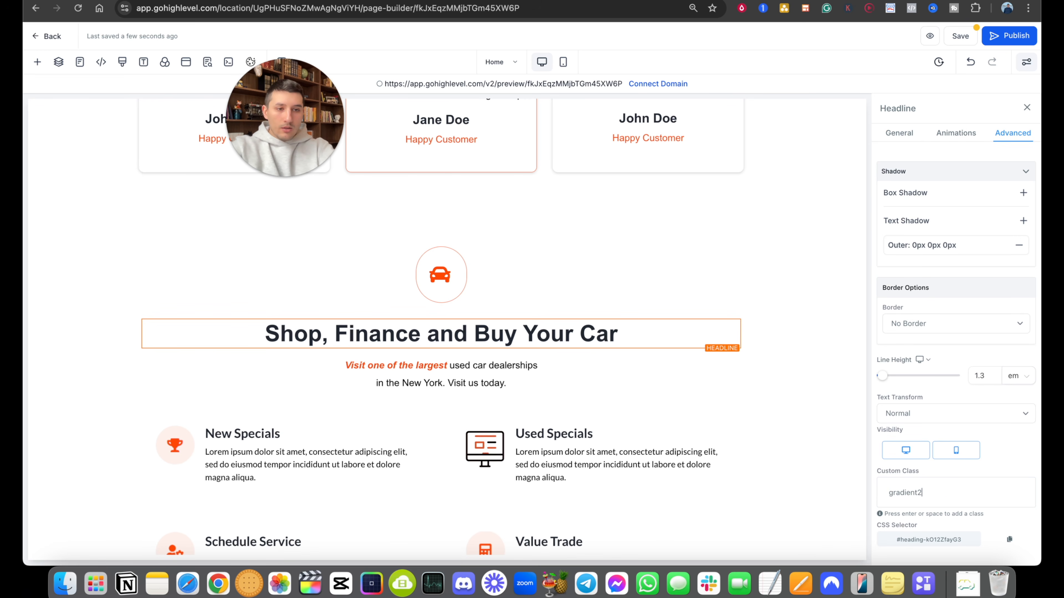
type("gradient2")
key("Return")
scroll(617, 363, "down", 1)
left_click(572, 305)
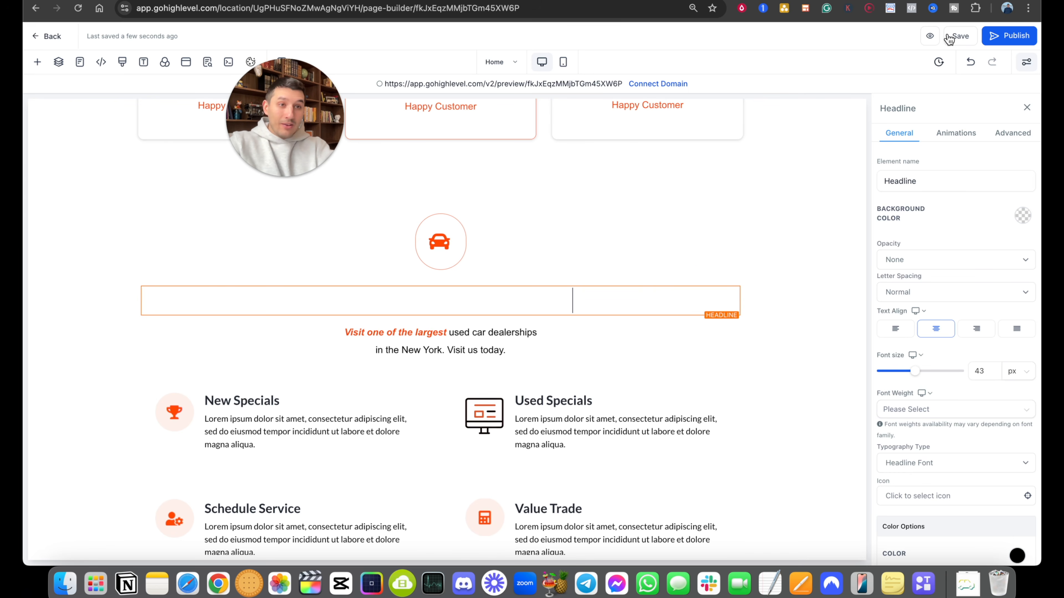
Step: Preview the page and examine the gradient on the "Shop, Finance and Buy Your Car" headline and the sections below it
left_click(927, 37)
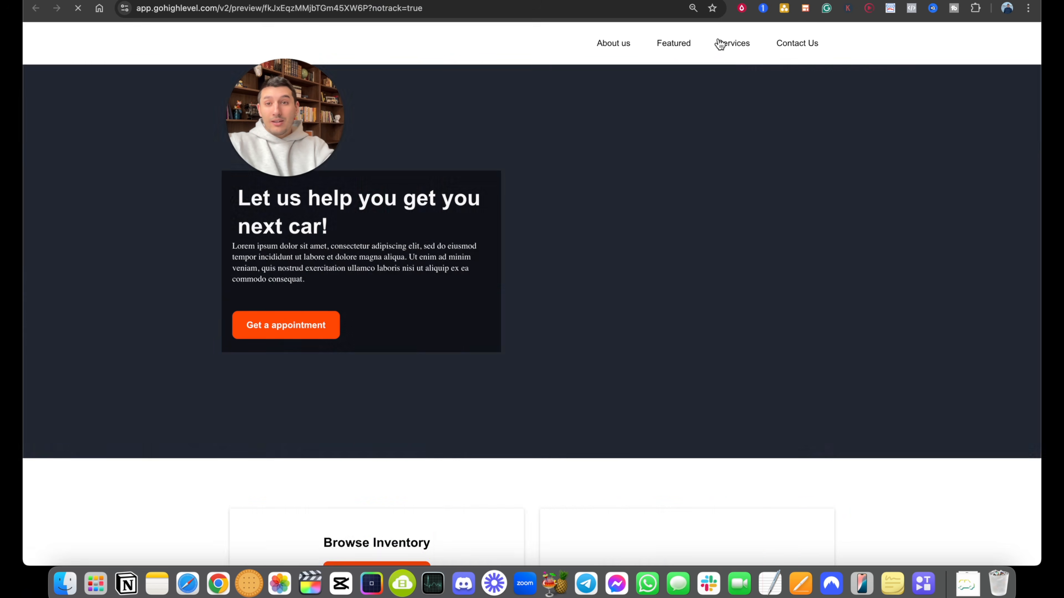
scroll(683, 247, "down", 1)
scroll(681, 243, "down", 20)
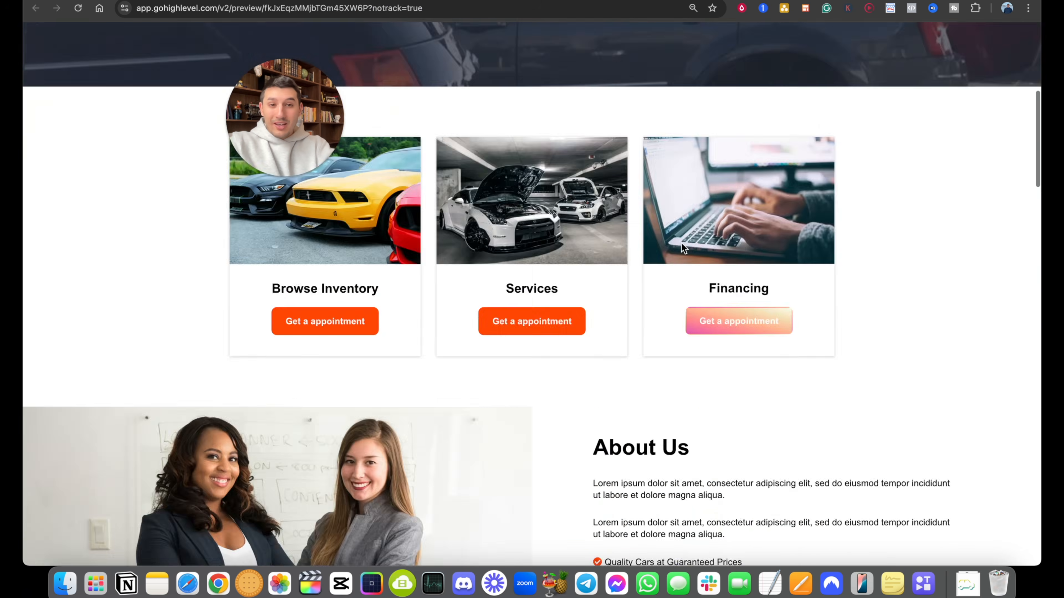
scroll(680, 242, "down", 1)
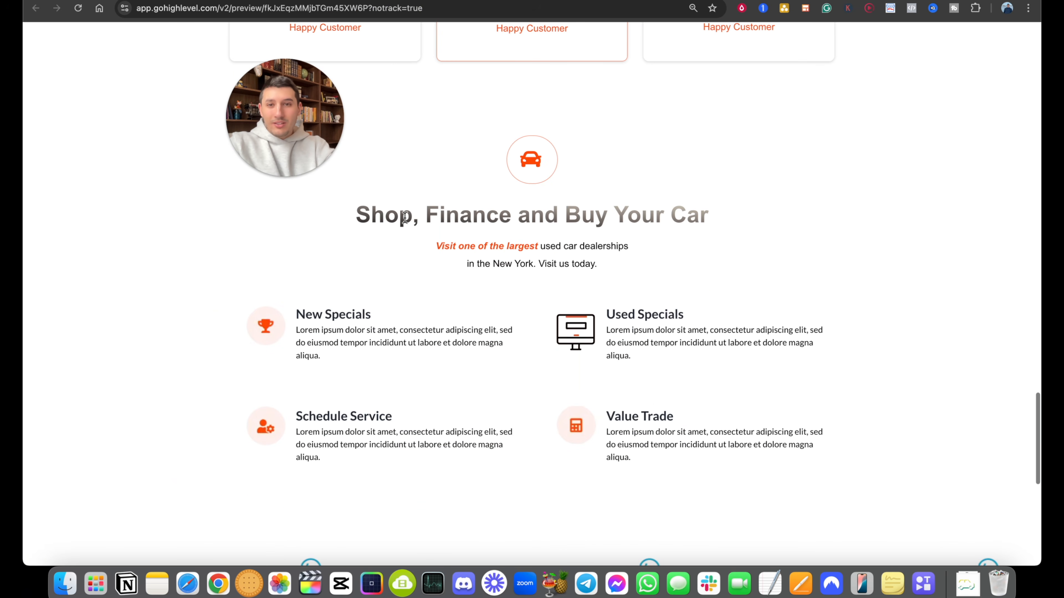
triple_click(813, 216)
left_click(814, 214)
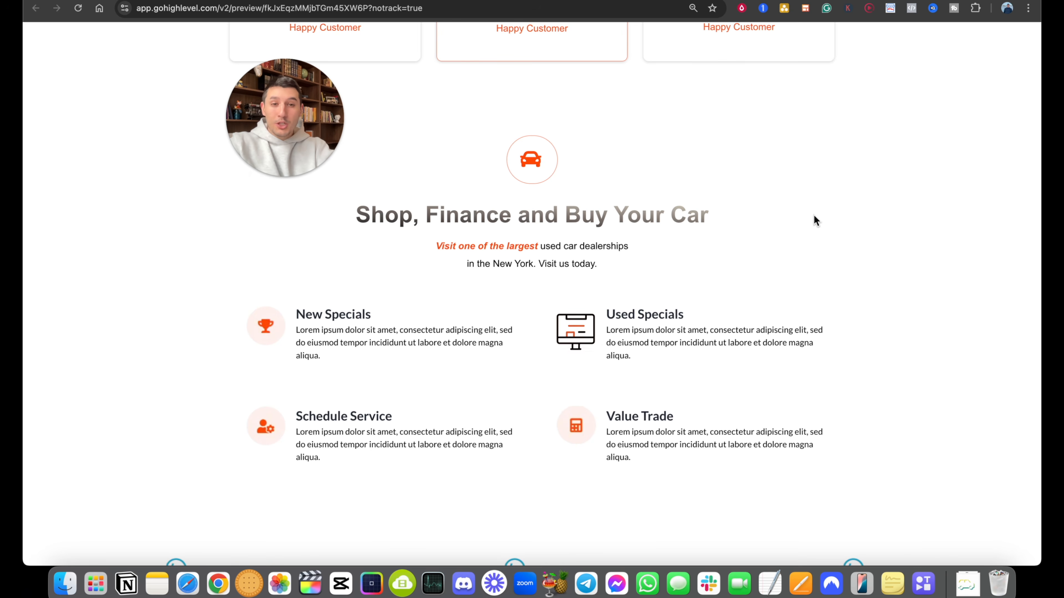
scroll(814, 215, "down", 2)
scroll(642, 309, "down", 3)
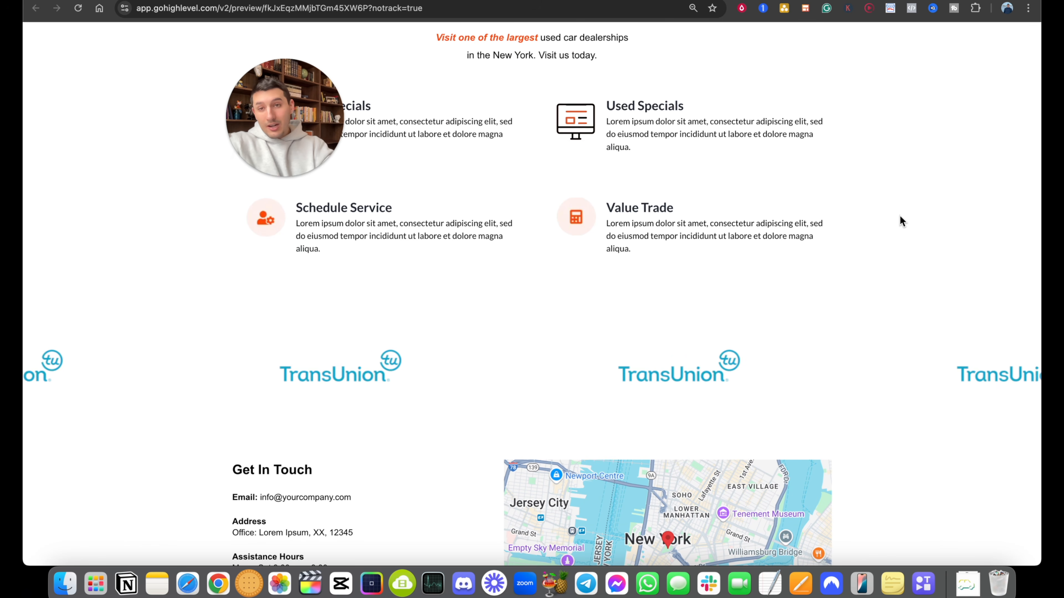
scroll(890, 280, "down", 1)
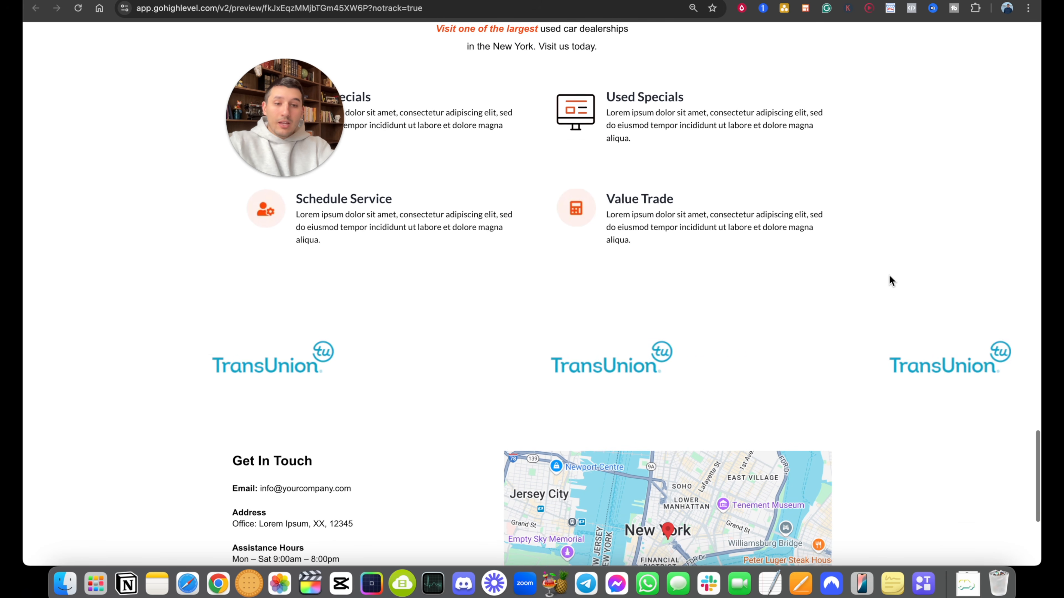
scroll(891, 280, "down", 6)
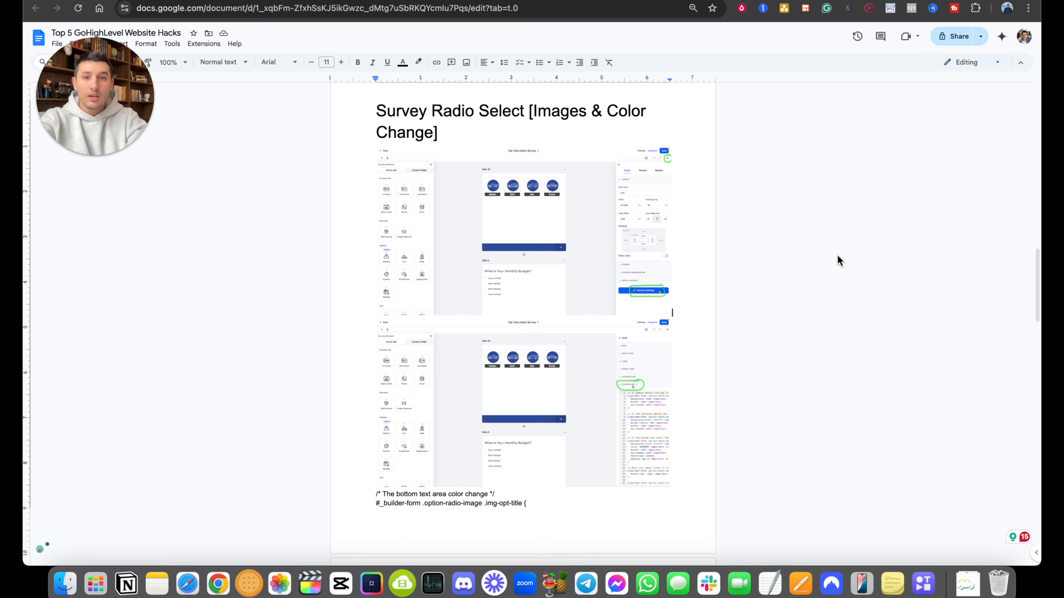
Step: Review the document's "Survey Radio Select [Images & Color Change]" section and the example survey on autoloan4u.ca
double_click(622, 107)
double_click(403, 126)
left_click(488, 126)
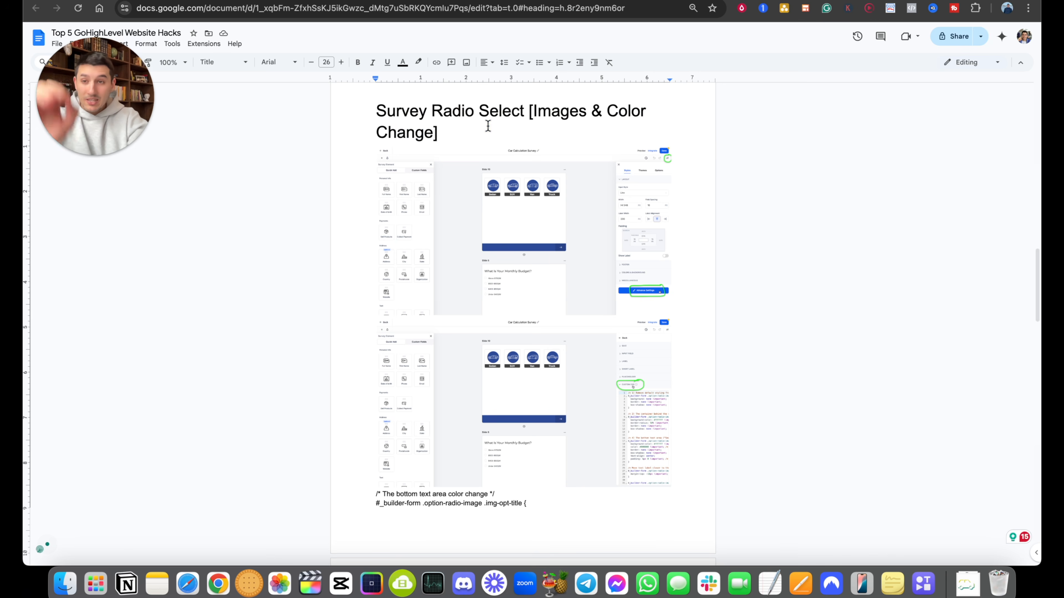
left_click_drag(430, 116, 526, 113)
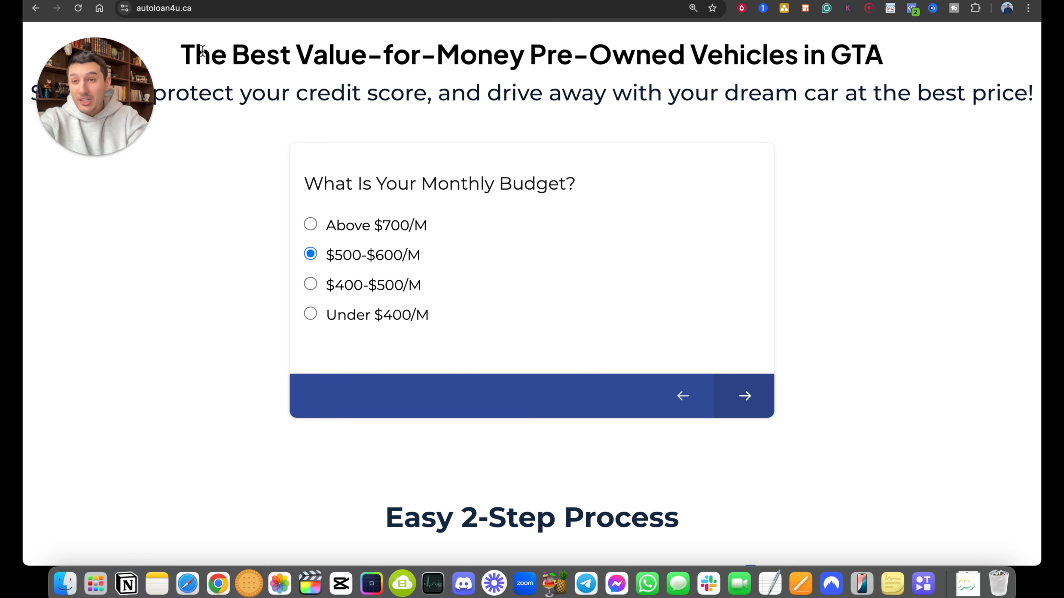
left_click(138, 0)
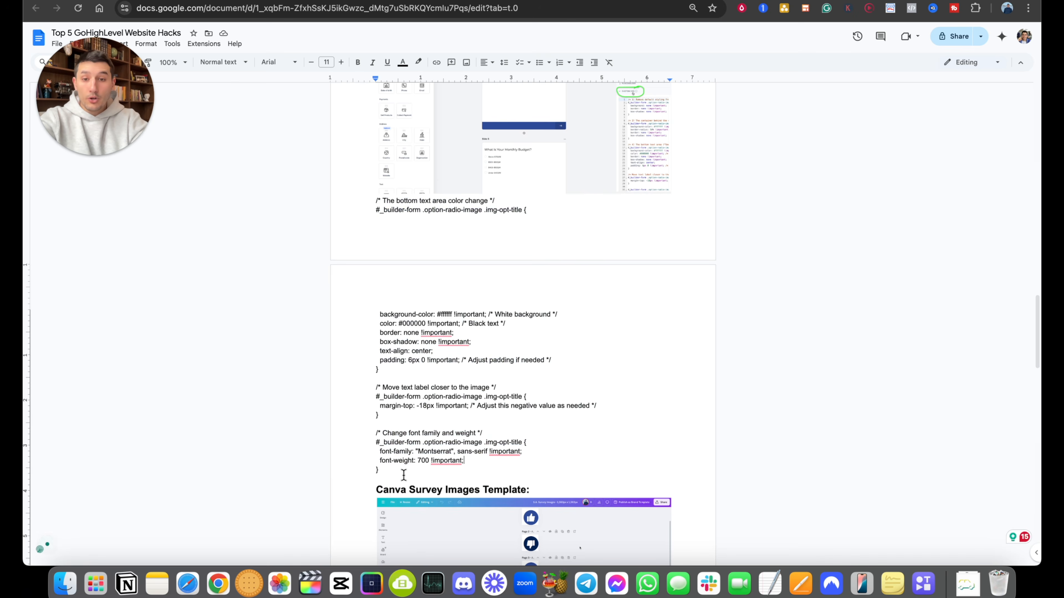
Step: Copy the survey image-option CSS from the document and open the Specific Car Survey for editing in GoHighLevel
left_click_drag(383, 469, 375, 207)
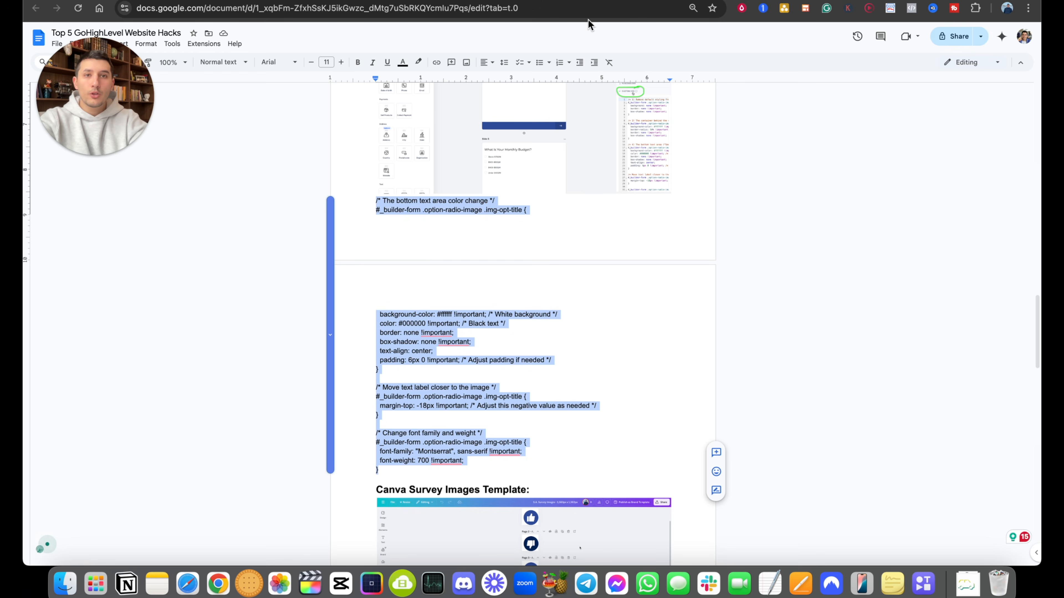
left_click(636, 1)
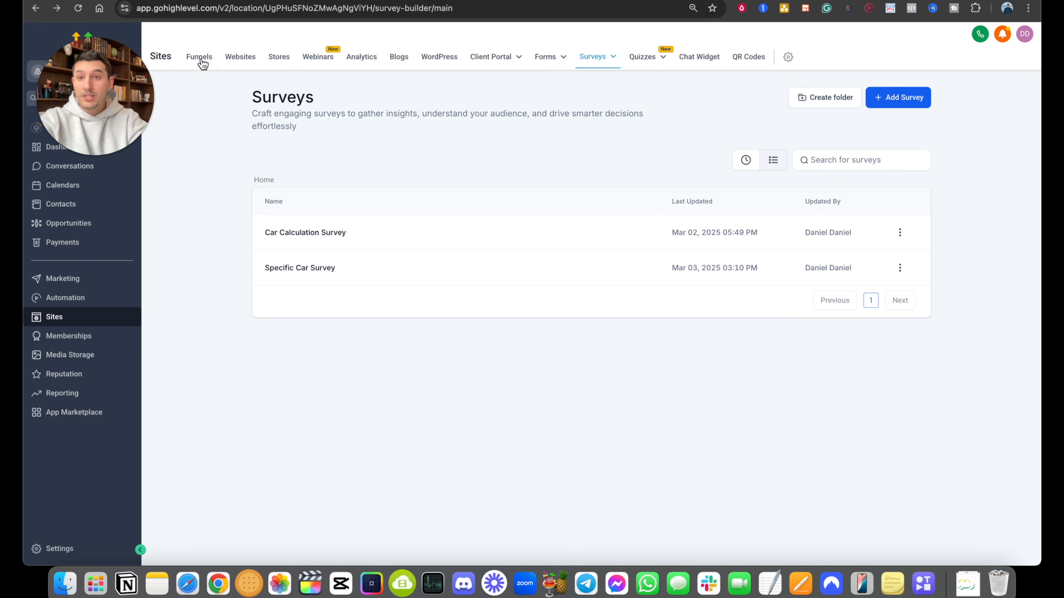
mouse_move(595, 59)
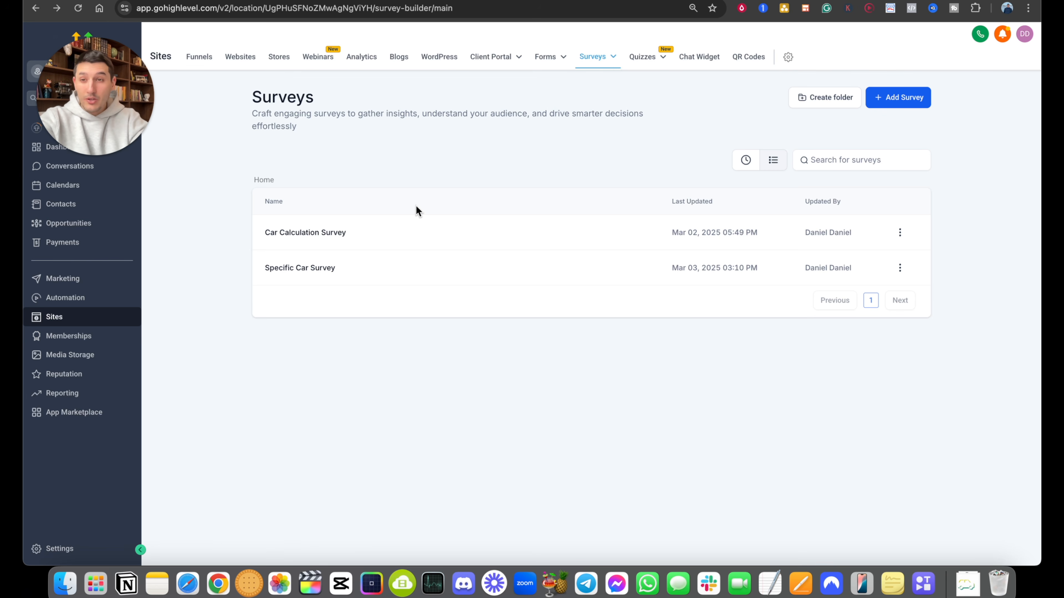
left_click(299, 268)
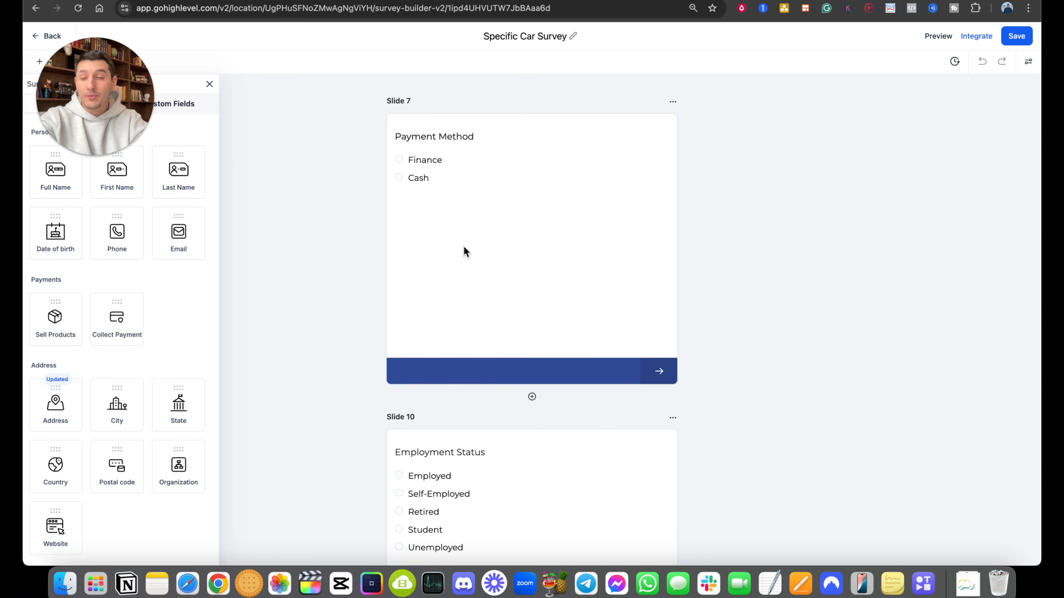
Step: Insert a slide below the Payment Method slide with the image options Sedan, SUV, Van and Truck
scroll(472, 305, "down", 3)
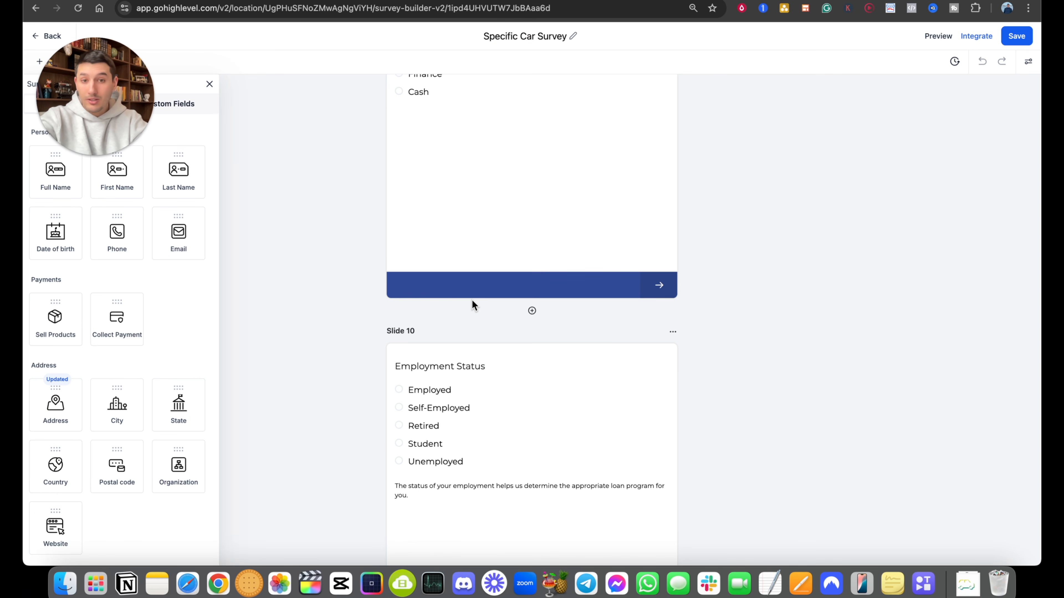
scroll(472, 300, "up", 3)
left_click(532, 396)
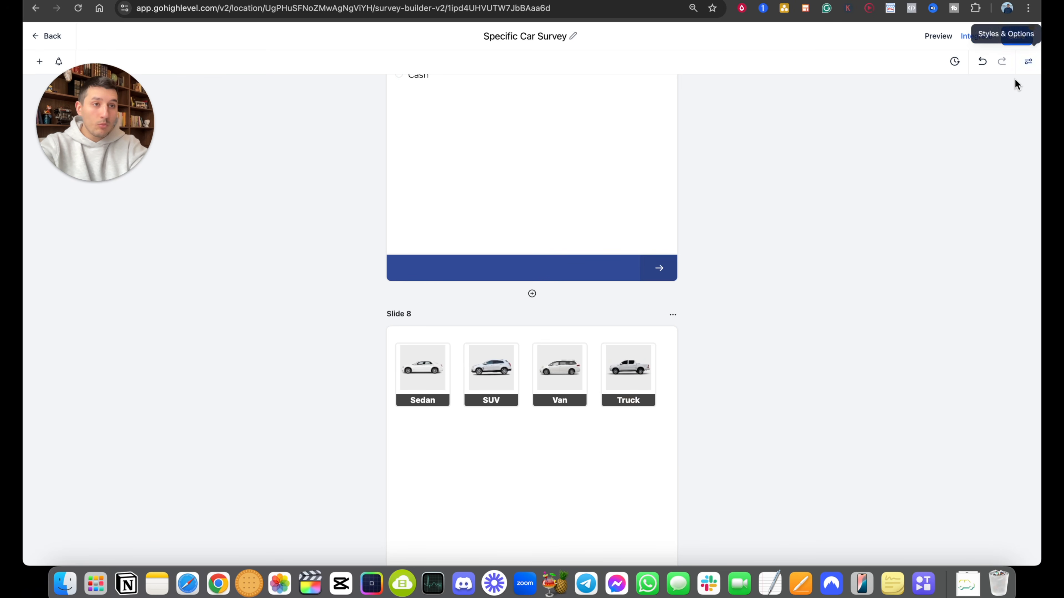
scroll(572, 222, "up", 2)
scroll(573, 226, "down", 1)
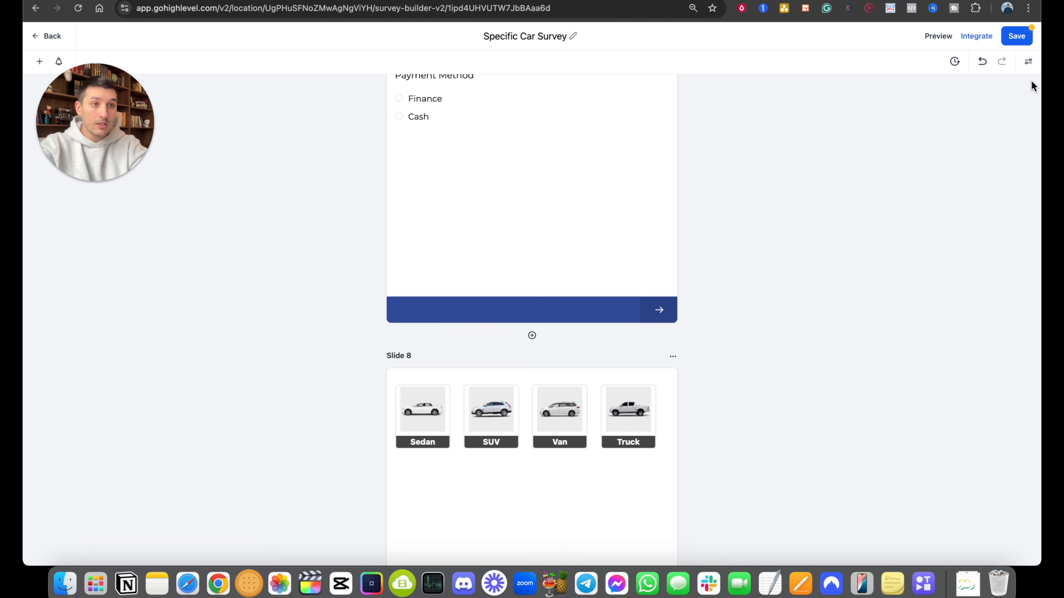
Step: Paste the copied image-option CSS into the survey's advanced custom CSS and enlarge the code editor
left_click(1028, 61)
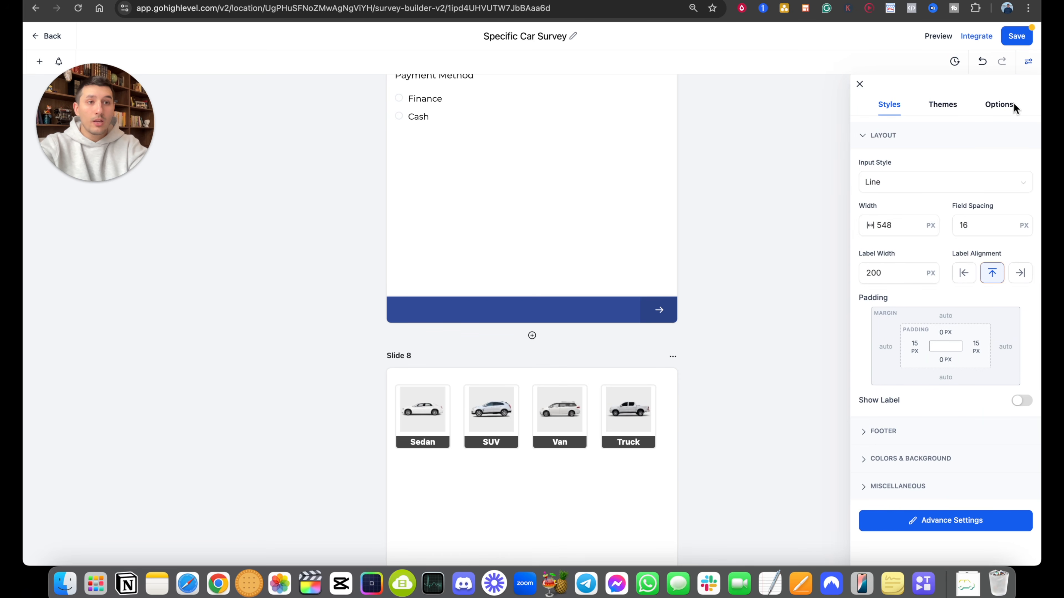
left_click(968, 529)
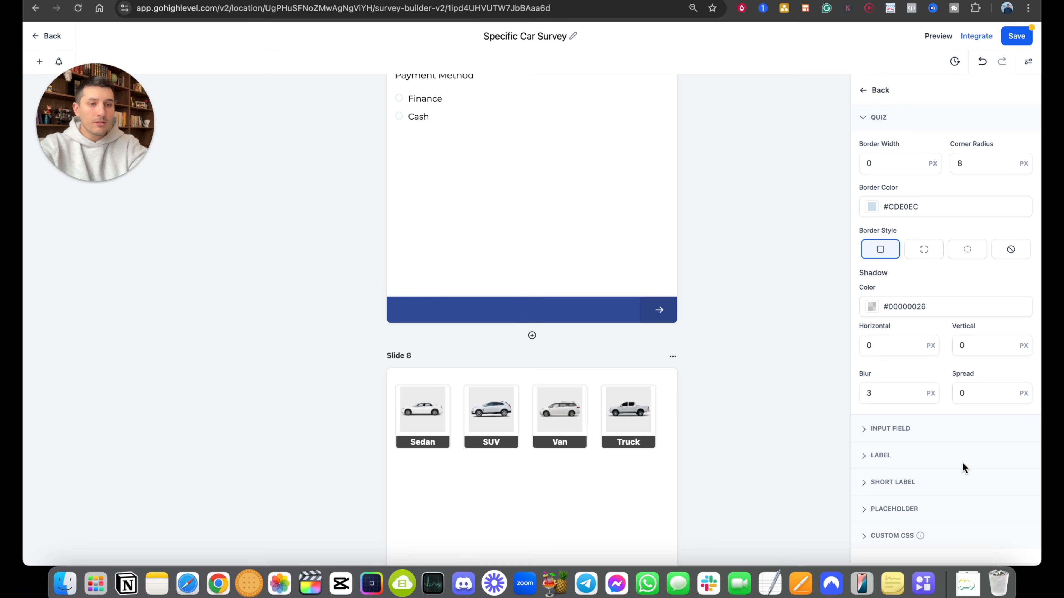
left_click(883, 538)
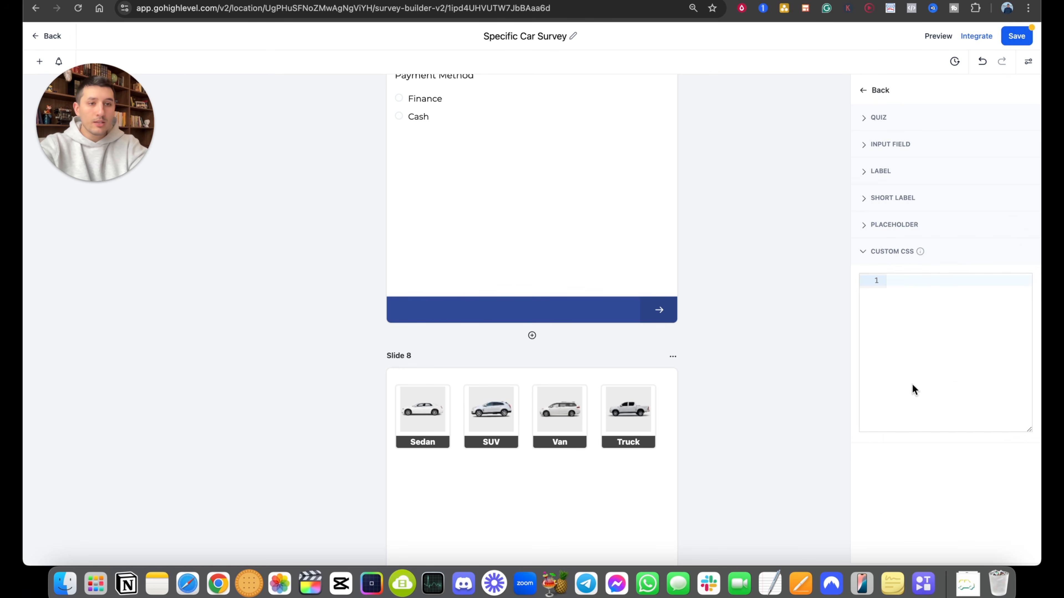
left_click(904, 284)
key("super+v")
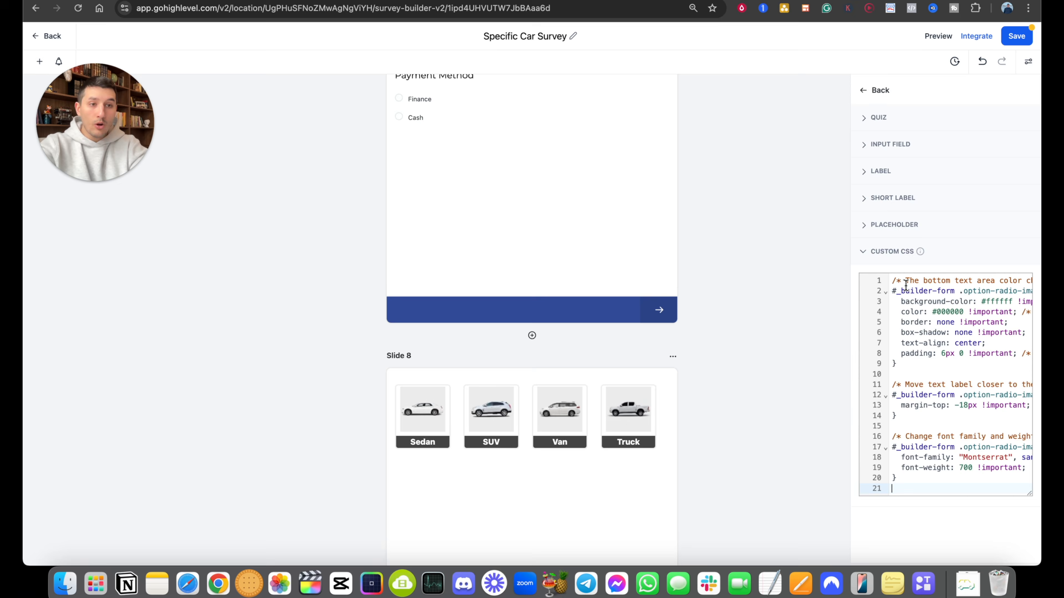
key("BackSpace")
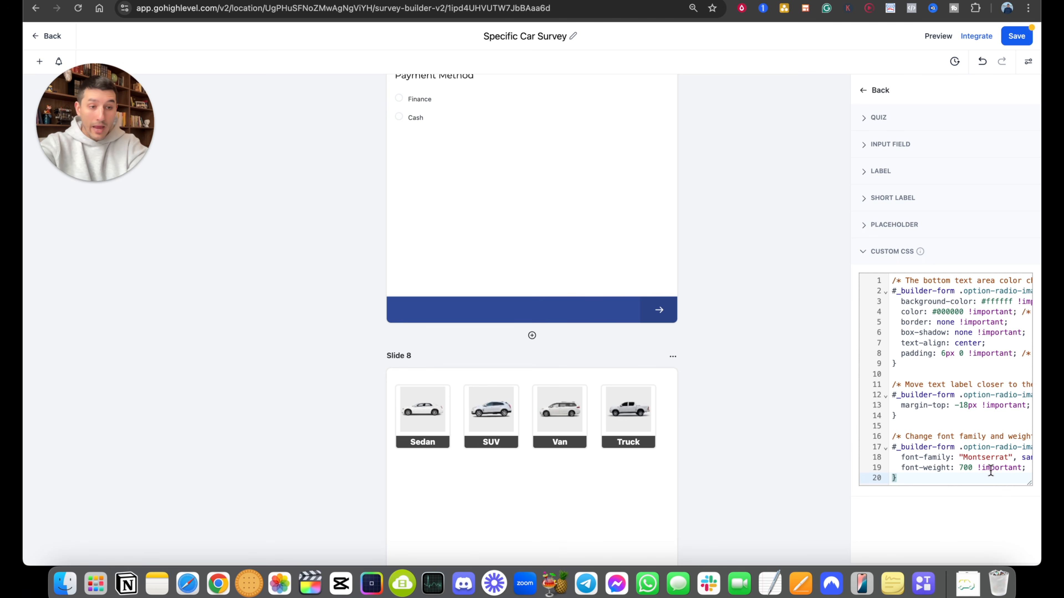
left_click_drag(1030, 484, 1028, 496)
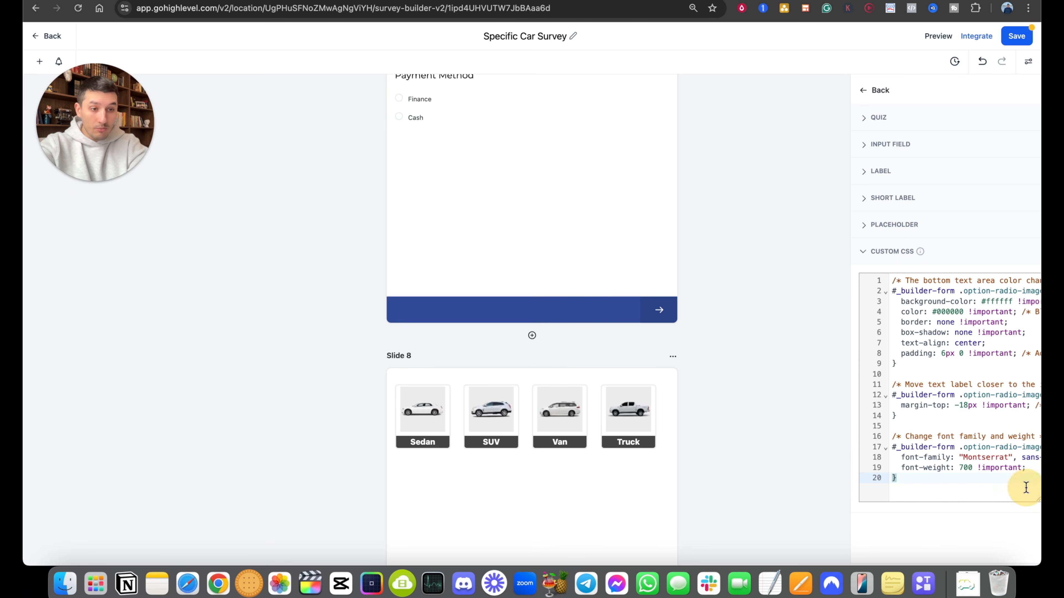
Step: Review the font-family and font-weight values in the survey's custom CSS
double_click(978, 458)
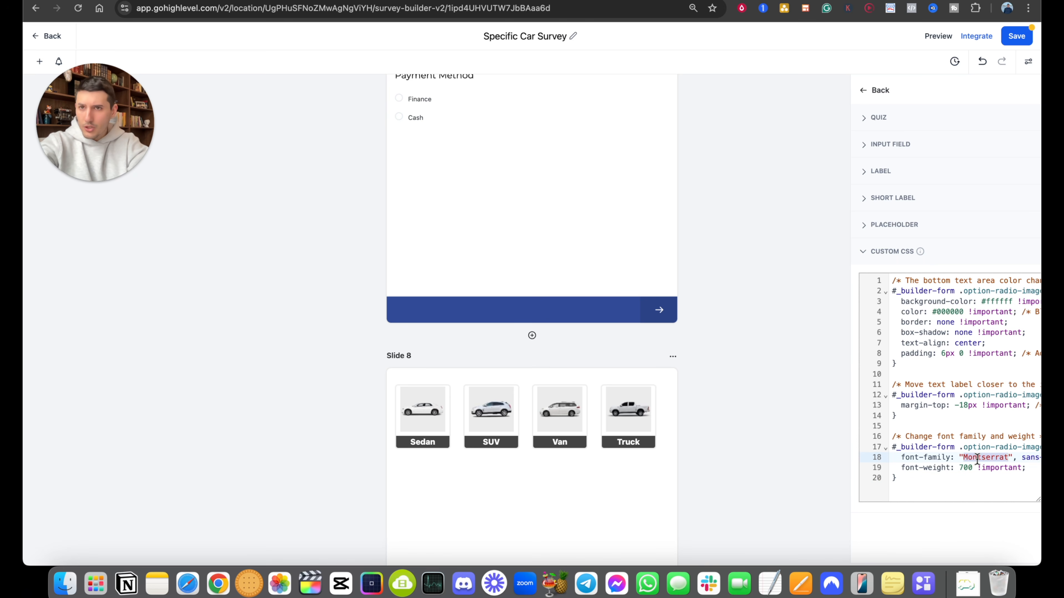
double_click(937, 469)
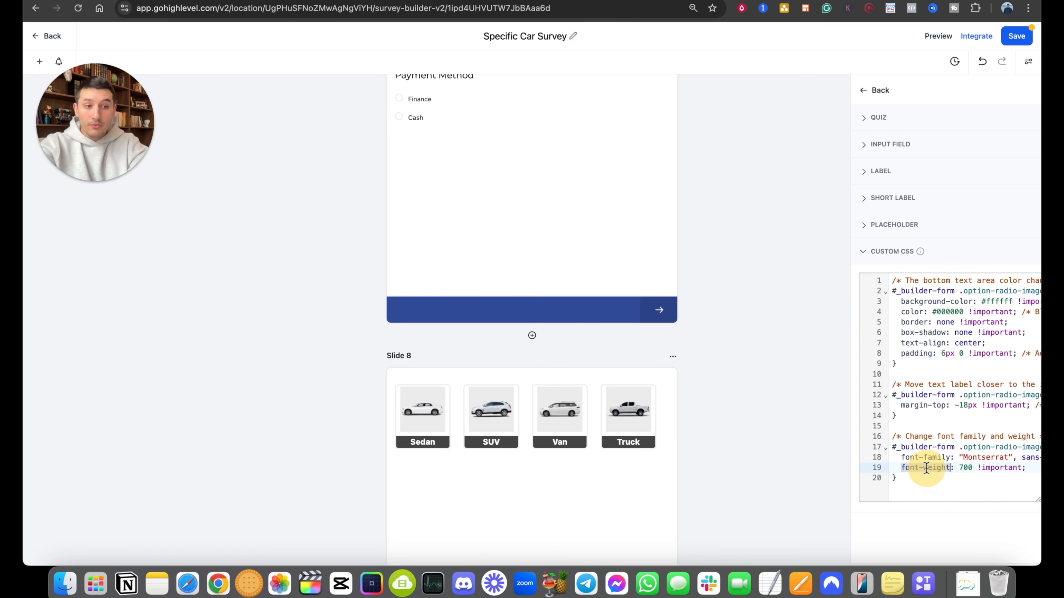
double_click(964, 466)
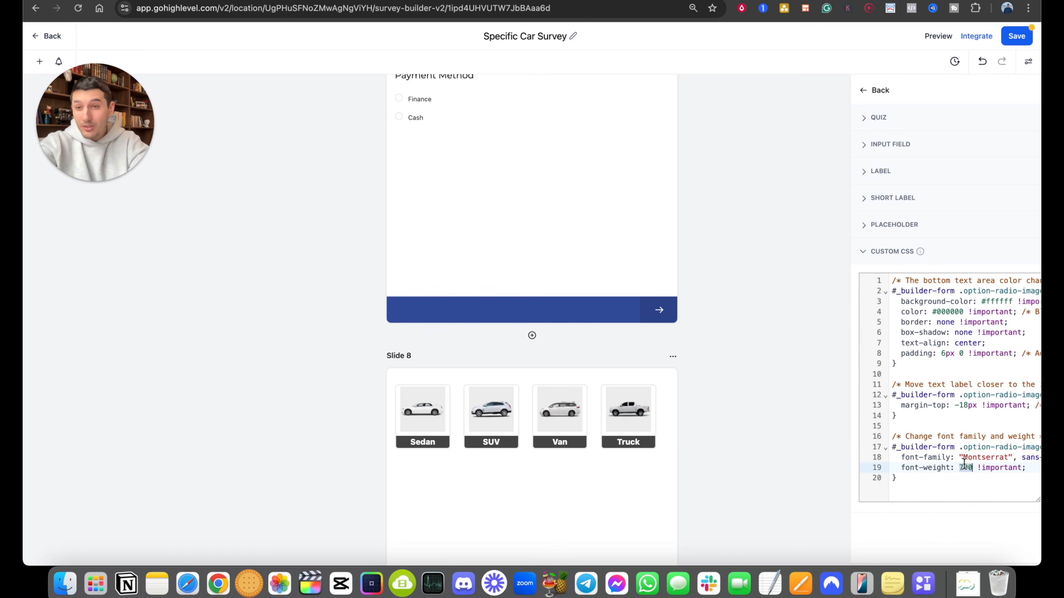
left_click(922, 353)
scroll(350, 469, "up", 5)
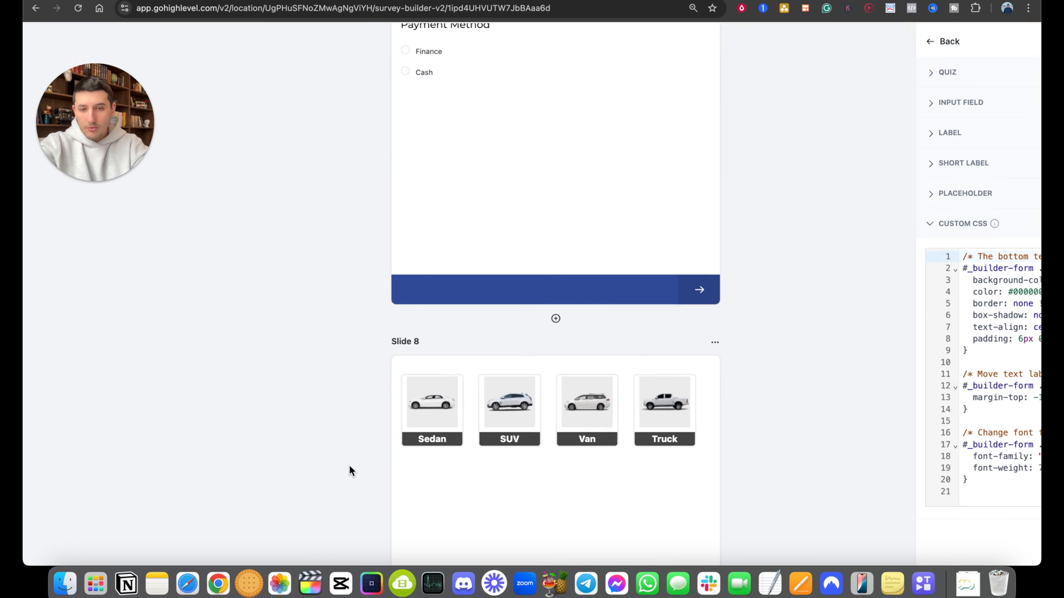
Step: Preview the survey and check the label styling of the Sedan, SUV, Van and Truck image options
scroll(349, 469, "down", 5)
left_click(942, 36)
scroll(684, 130, "up", 5)
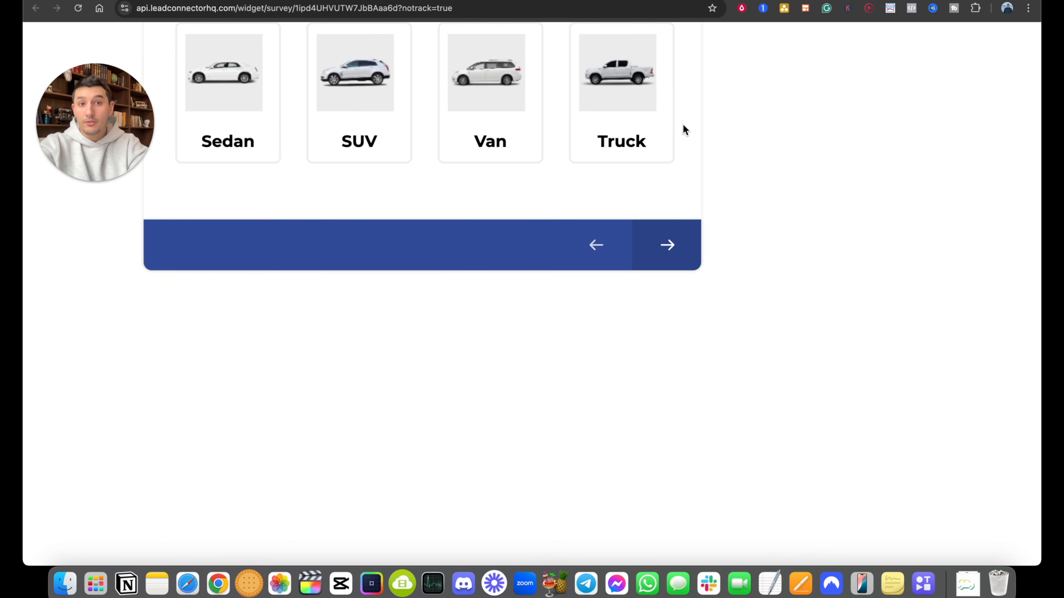
Step: Examine the size and alignment of the Sedan, SUV, Van and Truck image cards in the survey preview
scroll(684, 131, "down", 4)
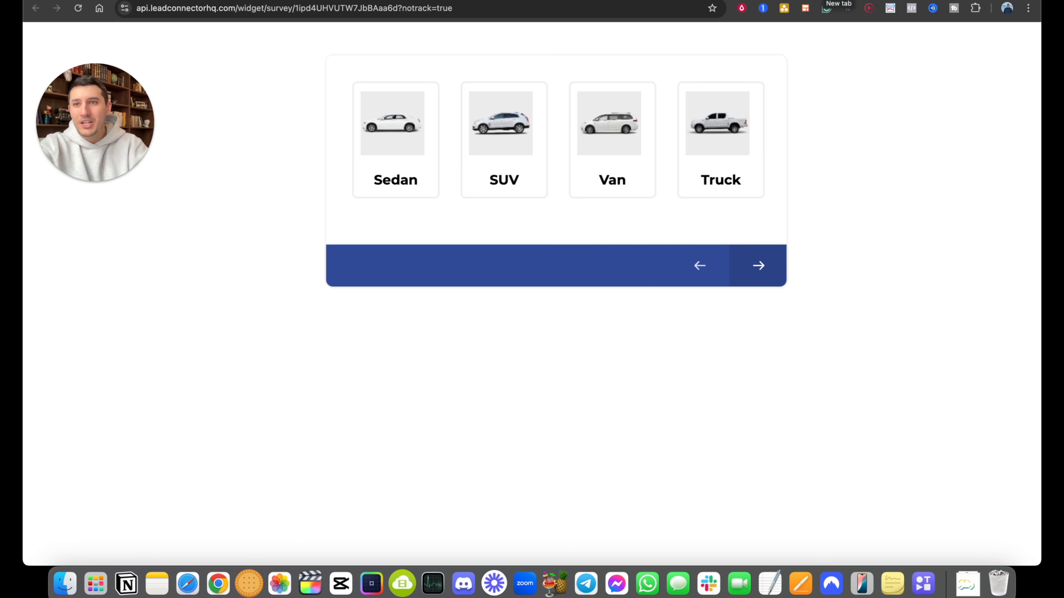
scroll(745, 134, "down", 5)
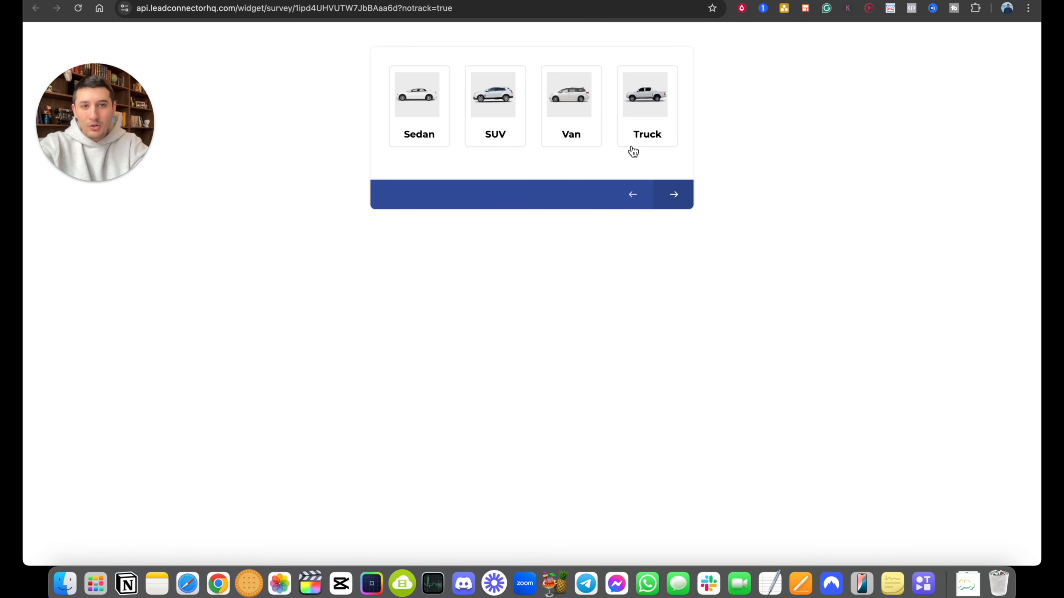
scroll(633, 152, "up", 5)
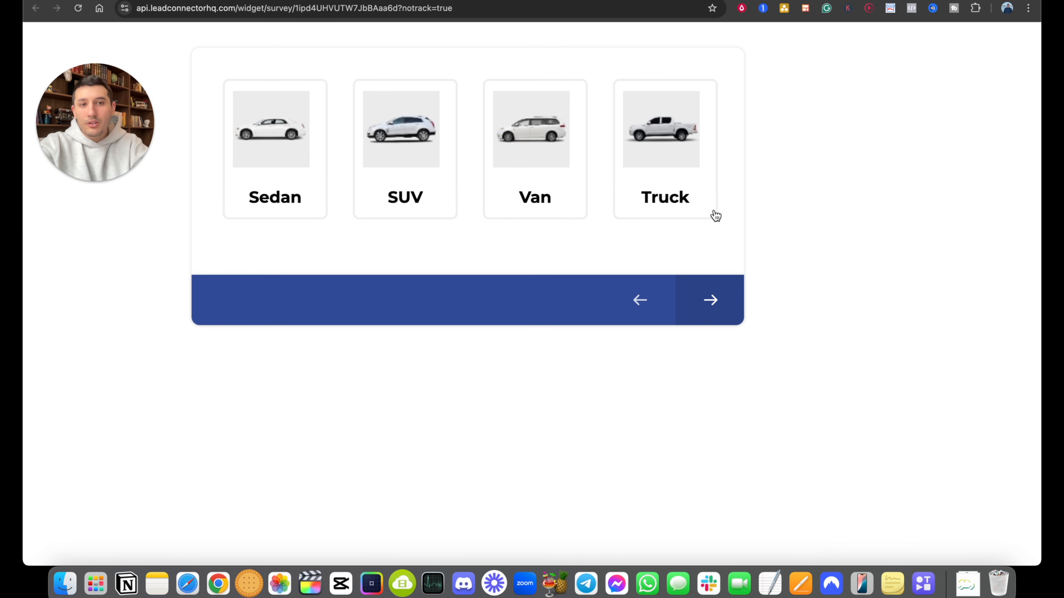
Step: Compare the vehicle option cards on the autoloan4u.ca home and optin pages with those in the survey preview
left_click(111, 0)
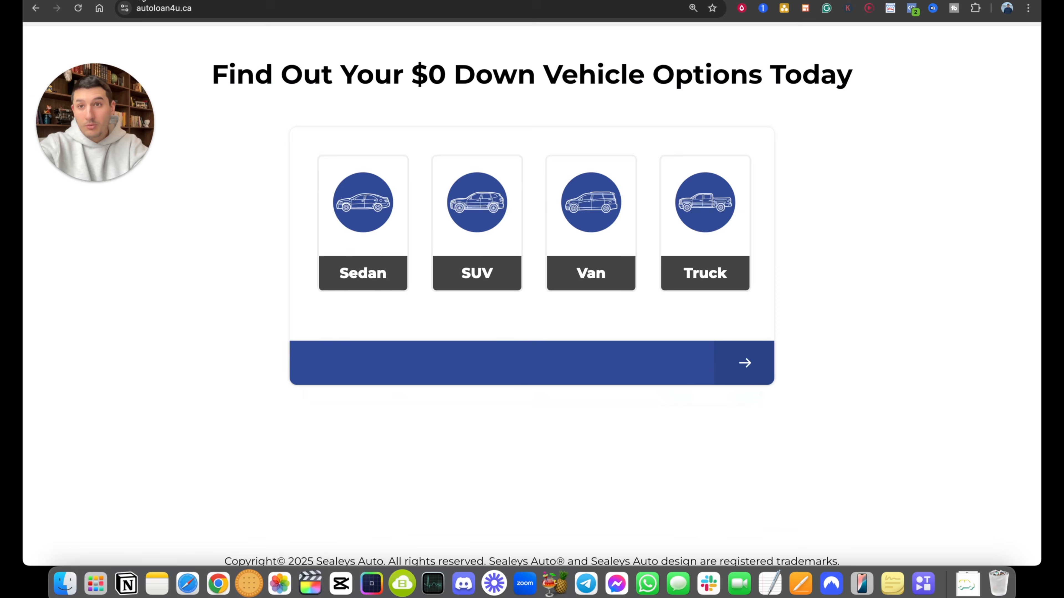
left_click(141, 0)
left_click(167, 0)
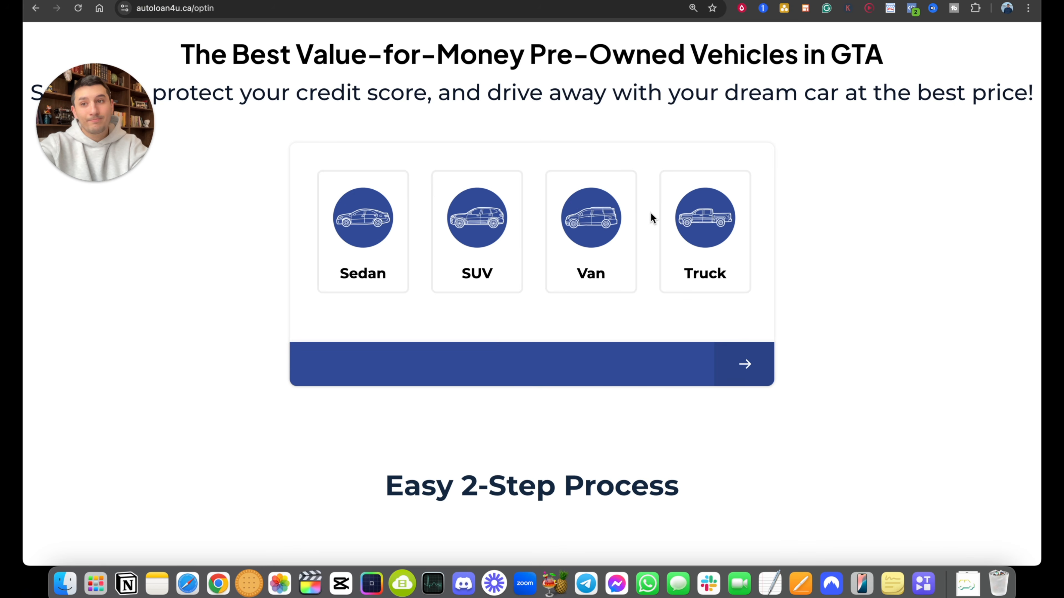
scroll(485, 134, "up", 2)
scroll(485, 134, "up", 3)
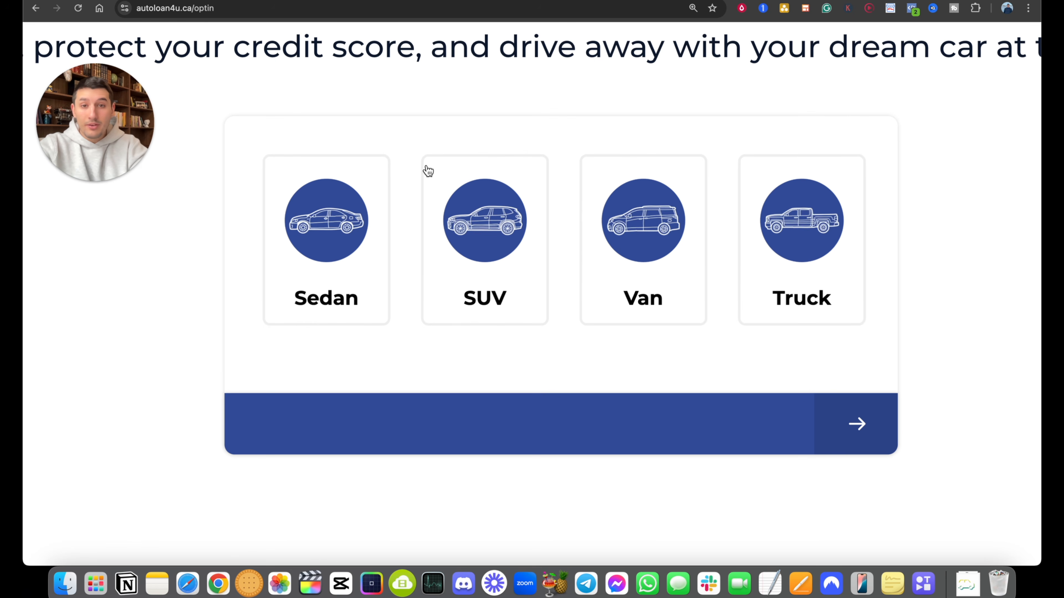
scroll(428, 171, "up", 2)
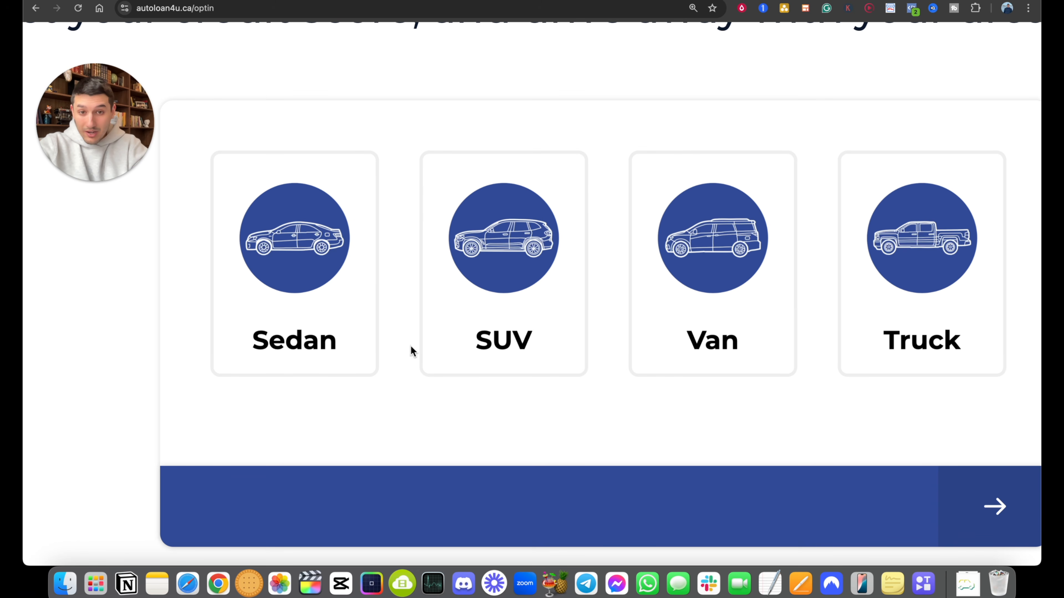
scroll(599, 326, "down", 3)
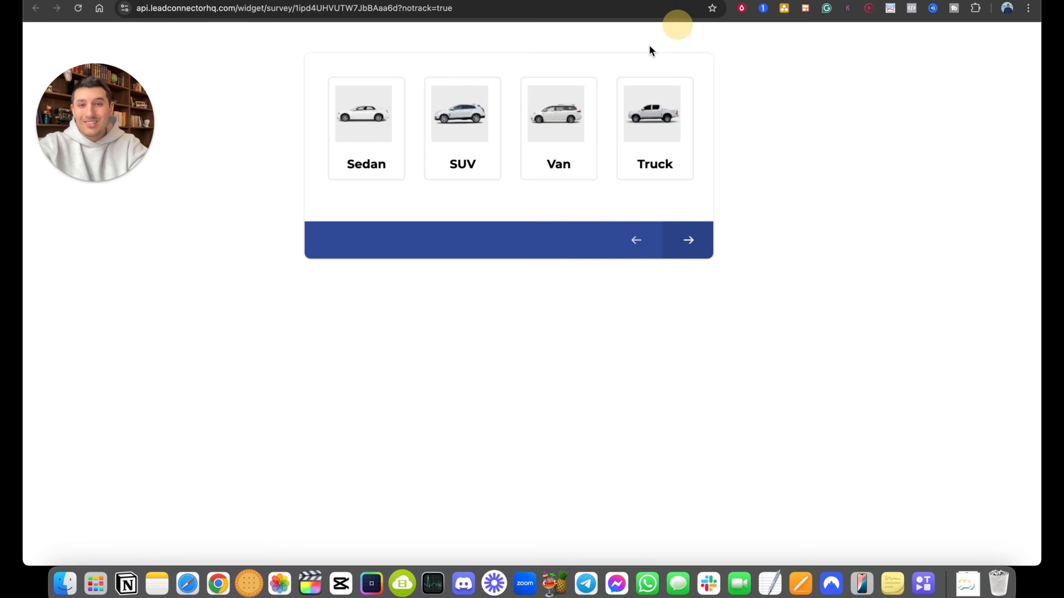
scroll(600, 63, "up", 5)
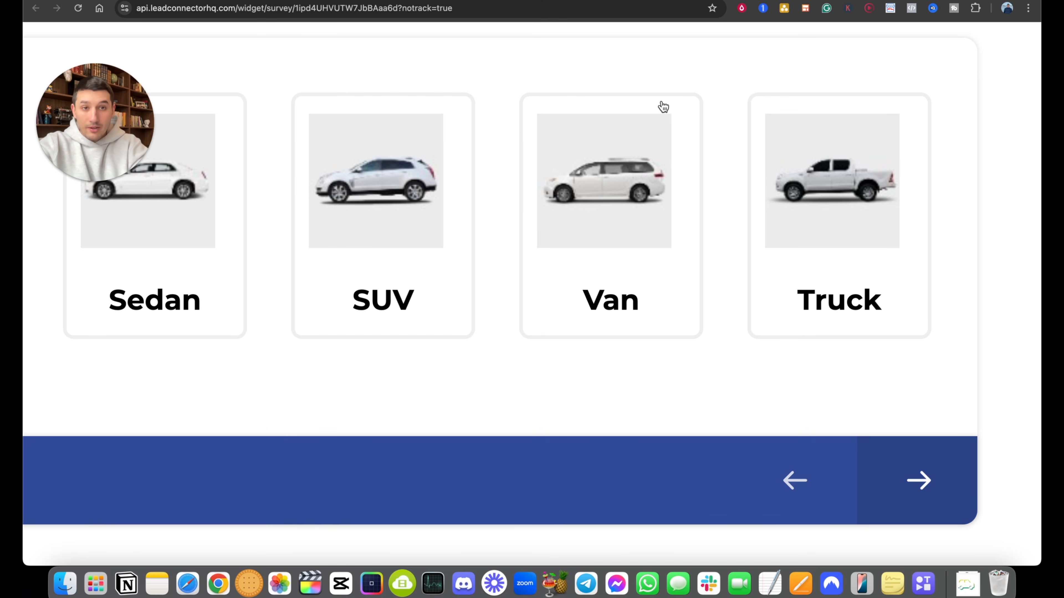
scroll(662, 103, "down", 5)
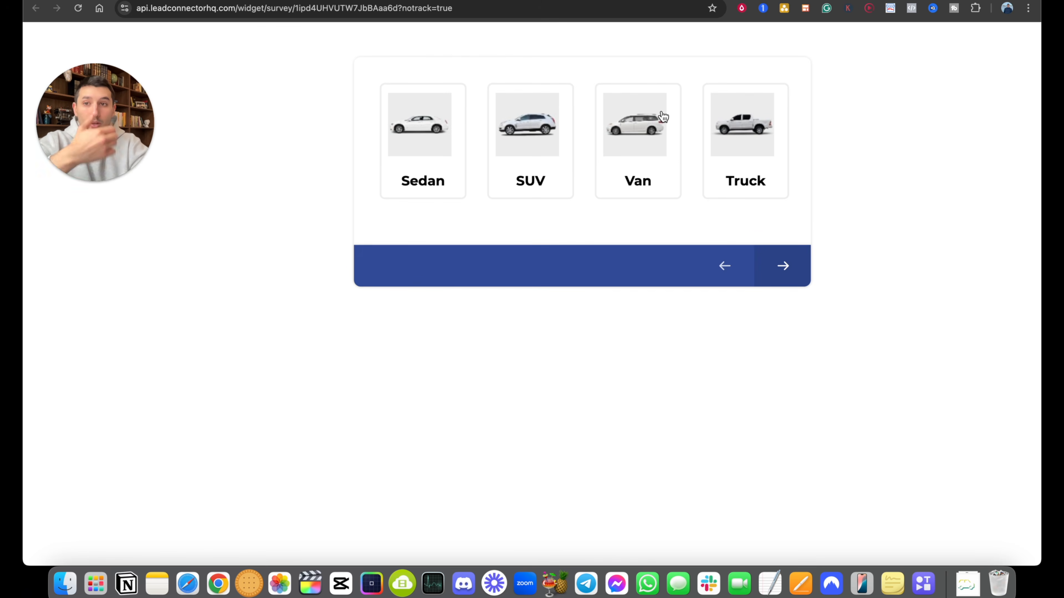
Step: Open the Canva Survey Images Template from its link in the Top 5 GoHighLevel Website Hacks document
left_click(450, 1)
scroll(457, 354, "down", 5)
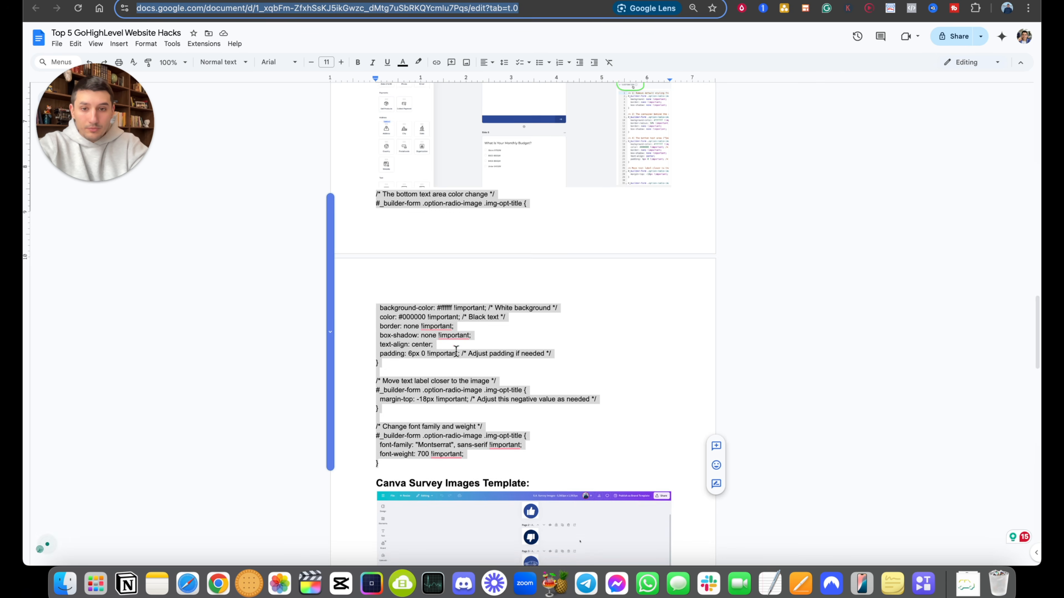
left_click(515, 269)
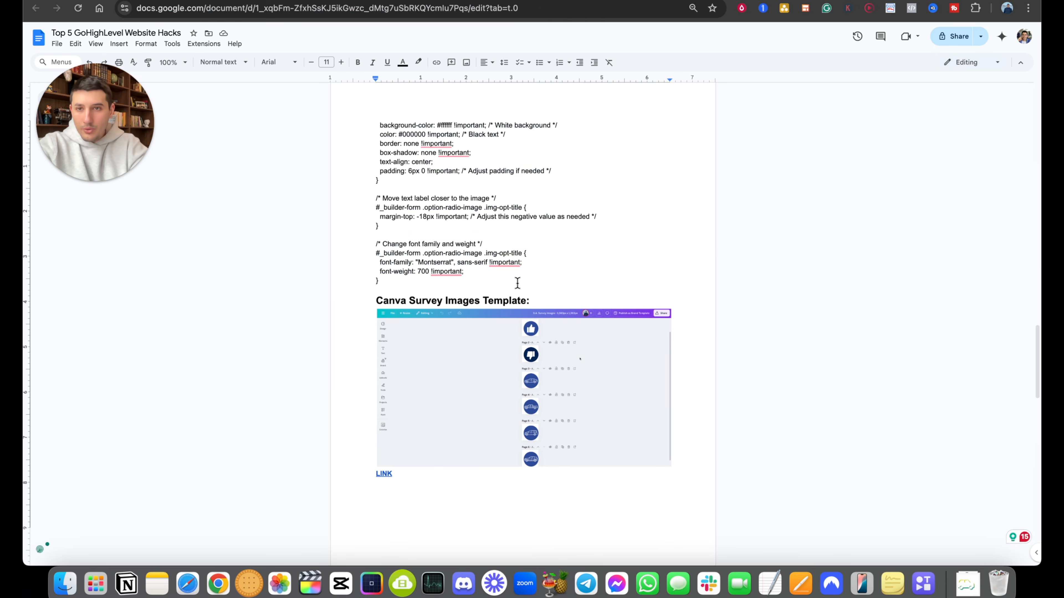
scroll(517, 283, "down", 3)
scroll(413, 428, "up", 3)
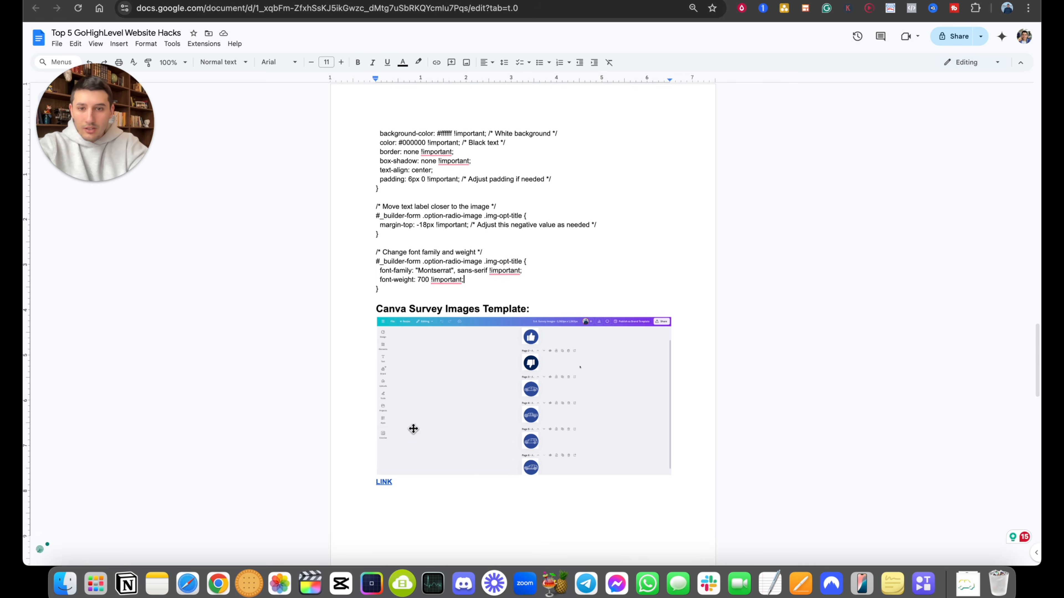
left_click(382, 482)
left_click(421, 498)
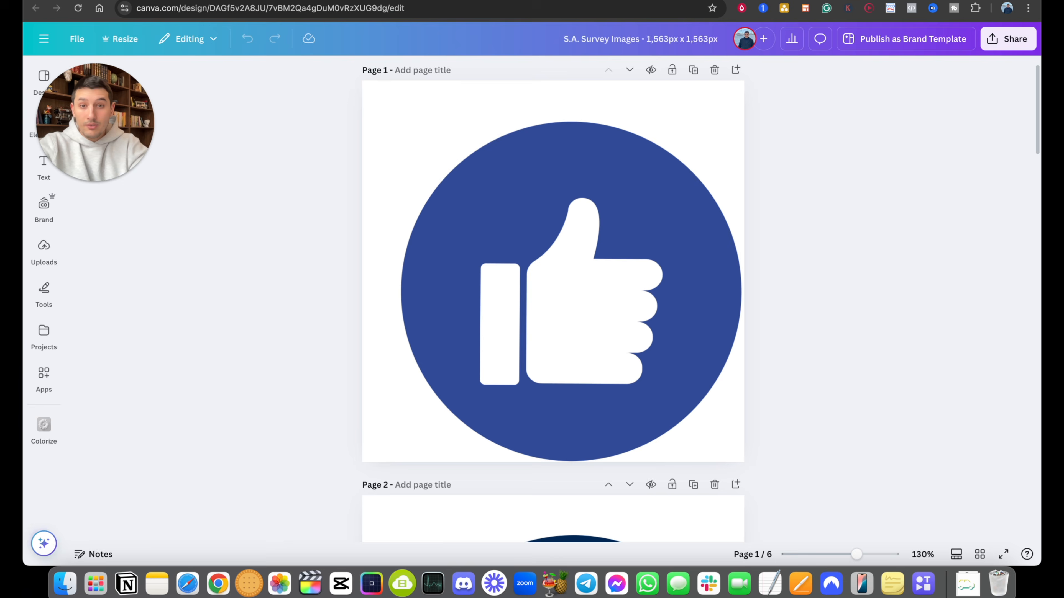
Step: Try moving the sedan illustration lower within its blue circle on page 3 of the Canva design, and undo the move
scroll(780, 323, "down", 10)
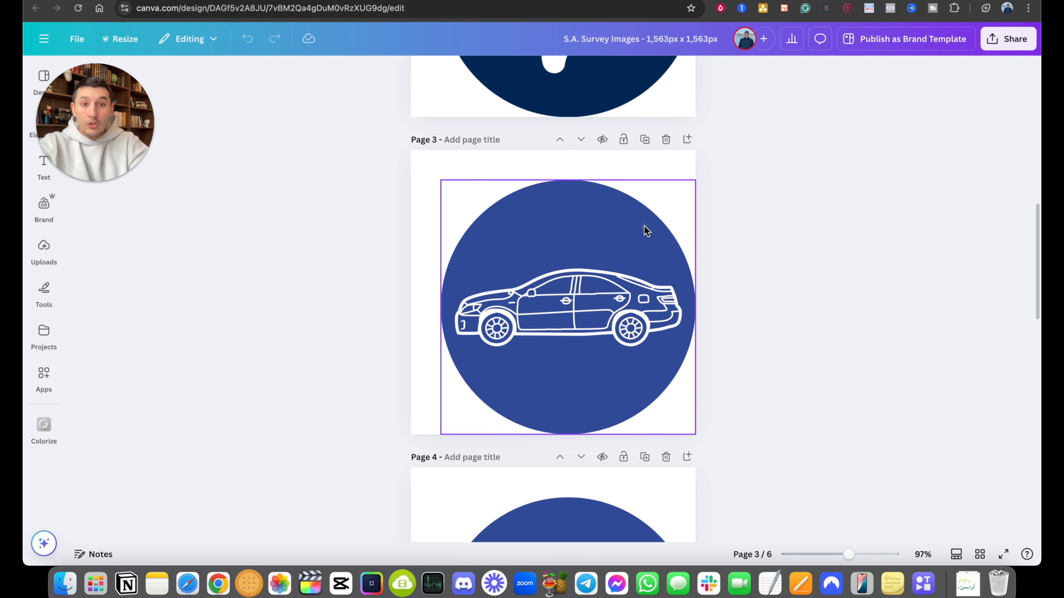
left_click_drag(565, 310, 574, 357)
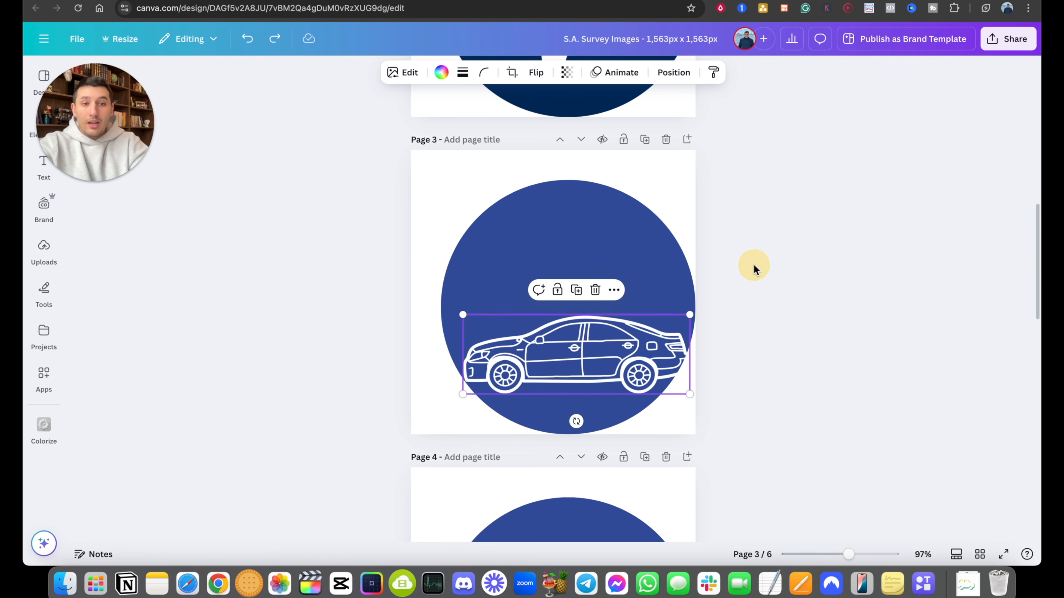
key("super+z")
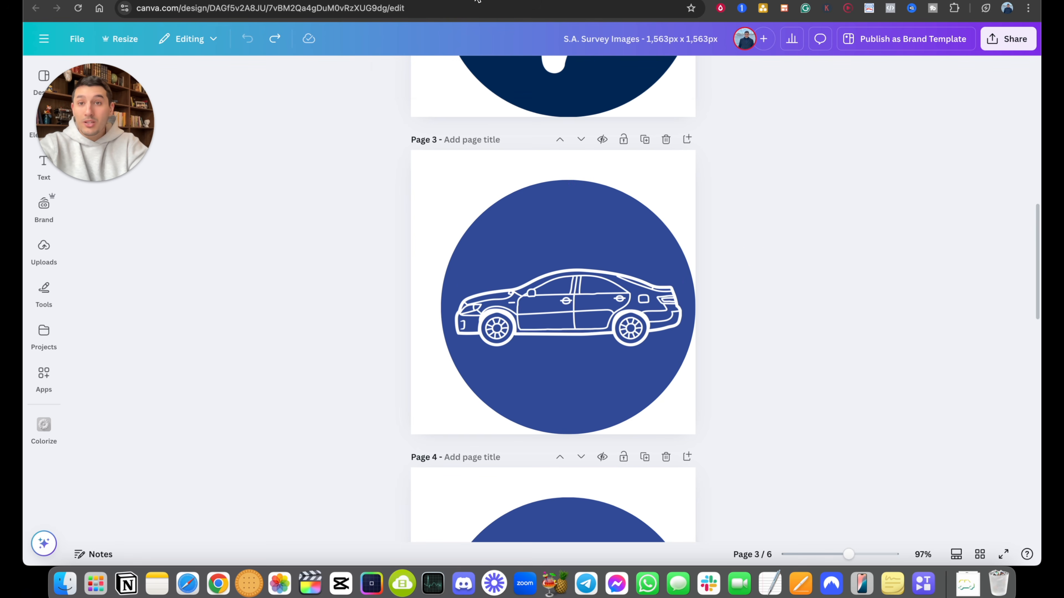